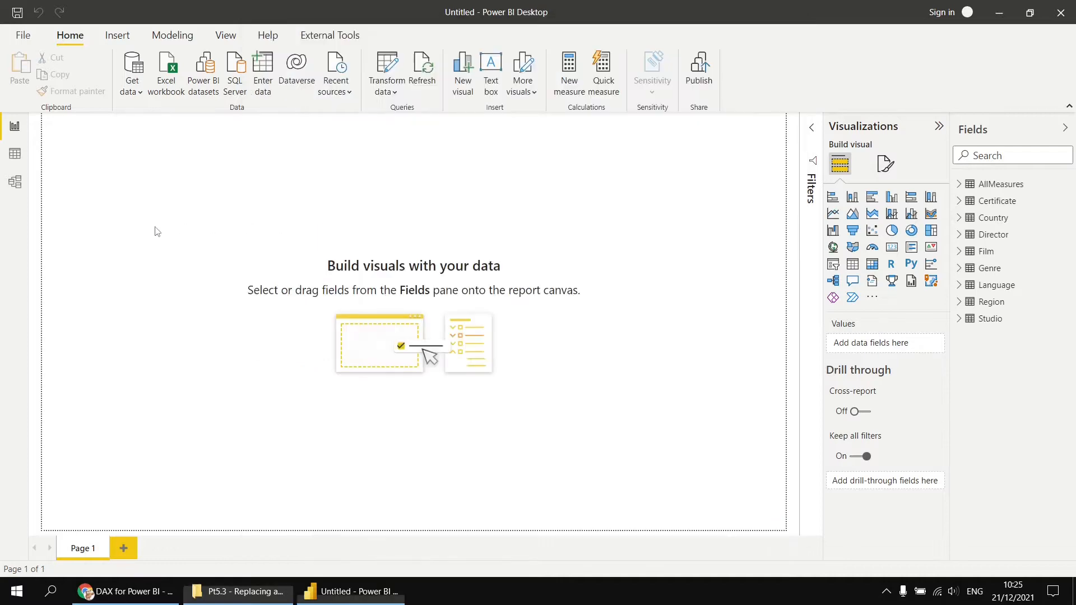
- Examine the table relationships in the model diagram and return to the report page
{"action": "left_click", "coordinate": [15, 183]}
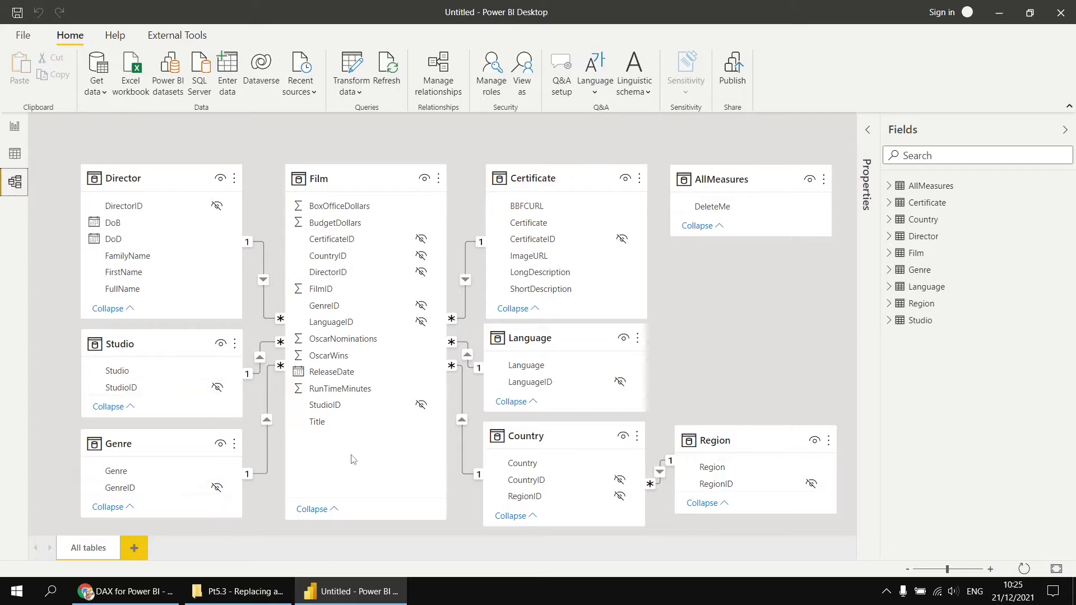
{"action": "left_click", "coordinate": [15, 128]}
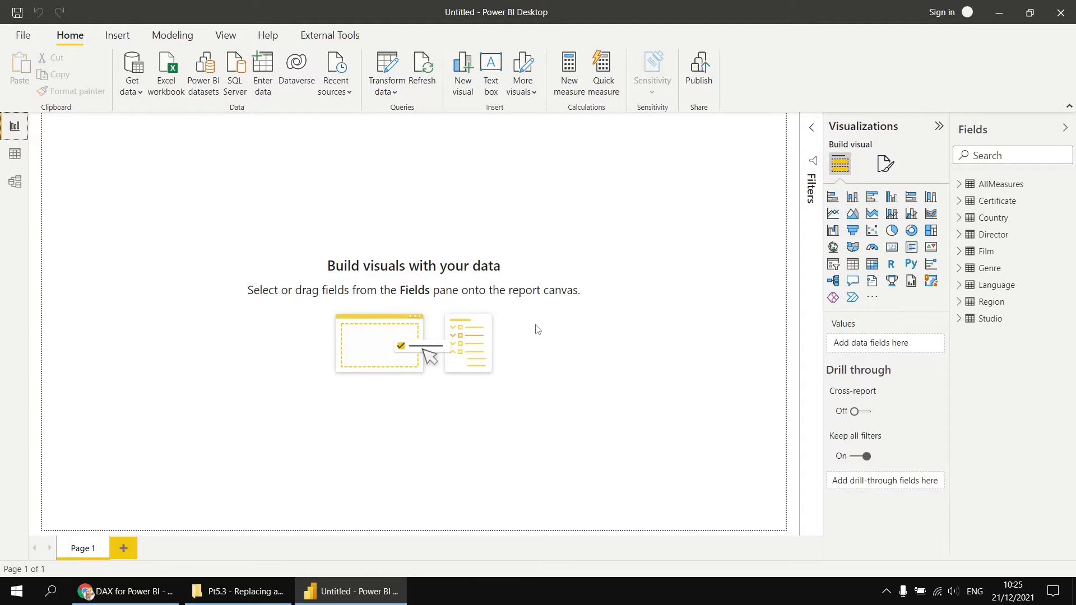
- Add a table visual to the report page showing the Genre field from the Genre table
{"action": "left_click", "coordinate": [852, 264]}
{"action": "left_click", "coordinate": [960, 268]}
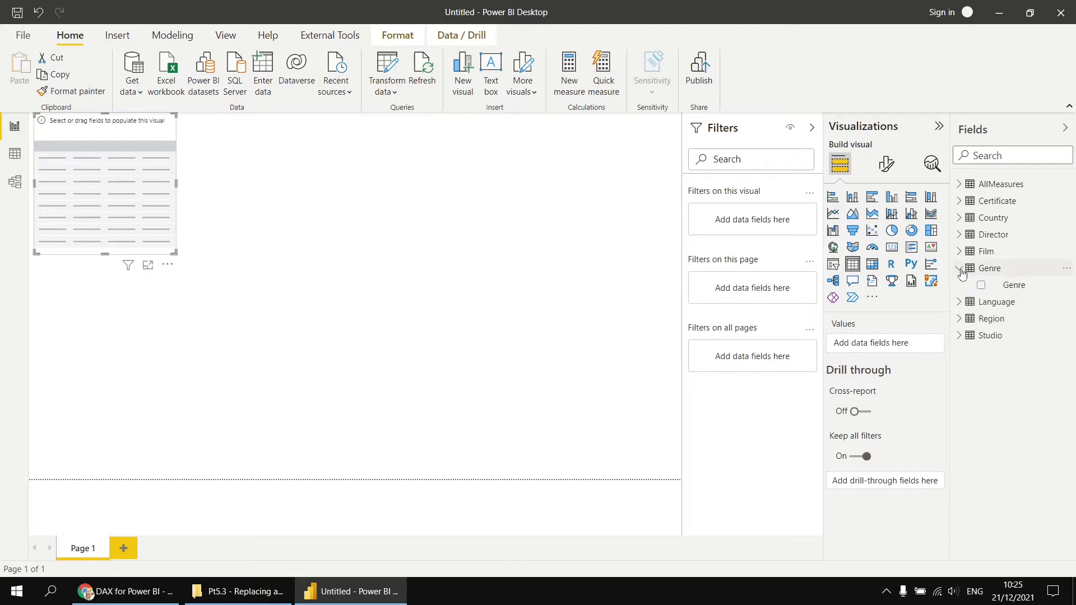
{"action": "left_click", "coordinate": [982, 285]}
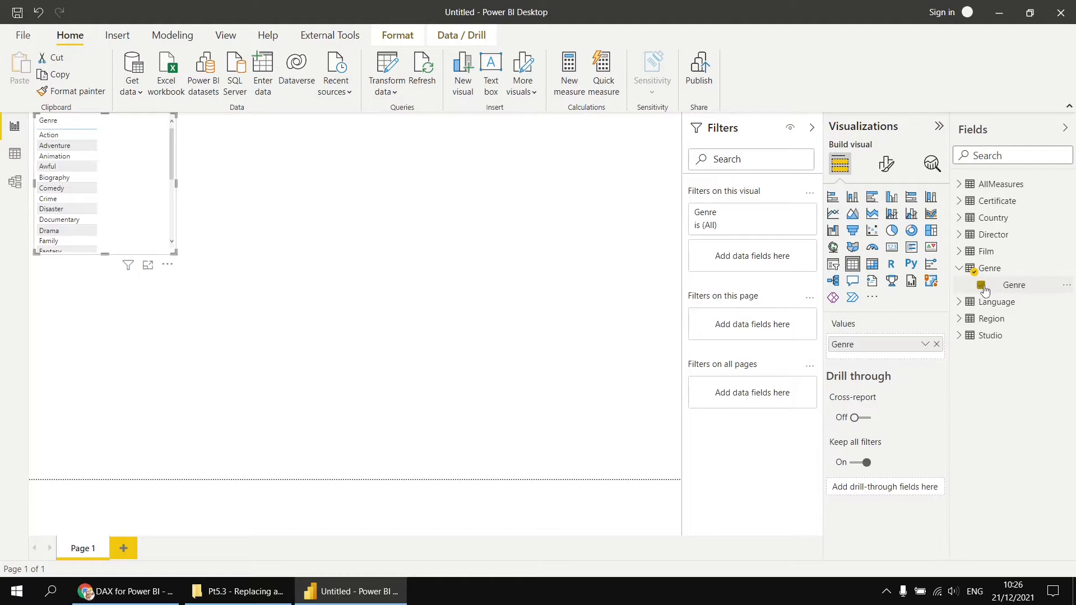
- Create the measure Avg Run Time = AVERAGE(Film[RunTimeMinutes]) in the AllMeasures table
{"action": "right_click", "coordinate": [976, 187]}
{"action": "left_click", "coordinate": [891, 194]}
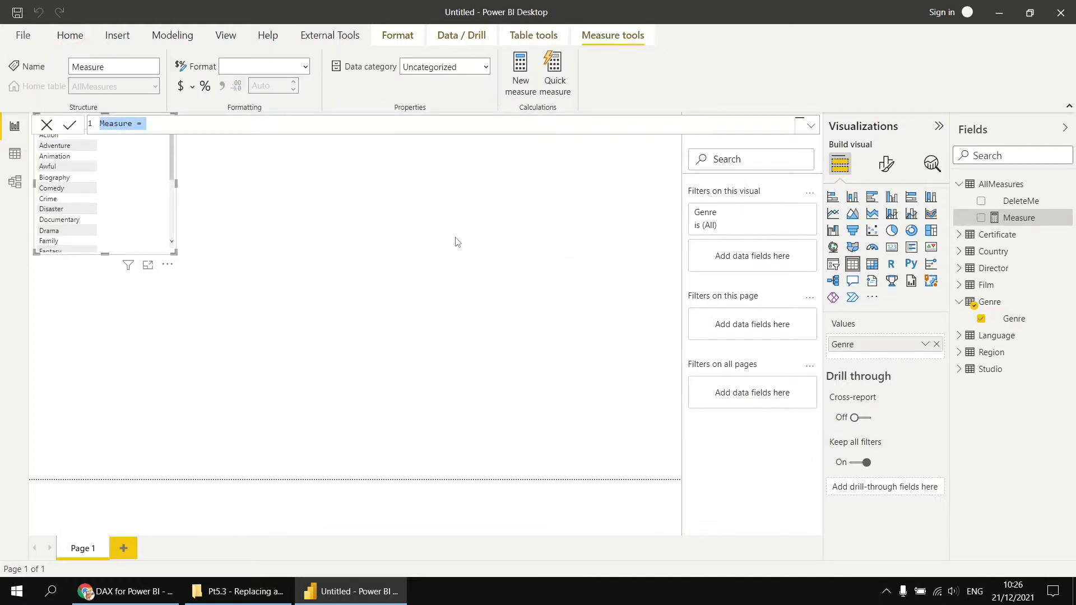
{"action": "scroll", "coordinate": [247, 124], "scroll_direction": "up", "scroll_amount": 3}
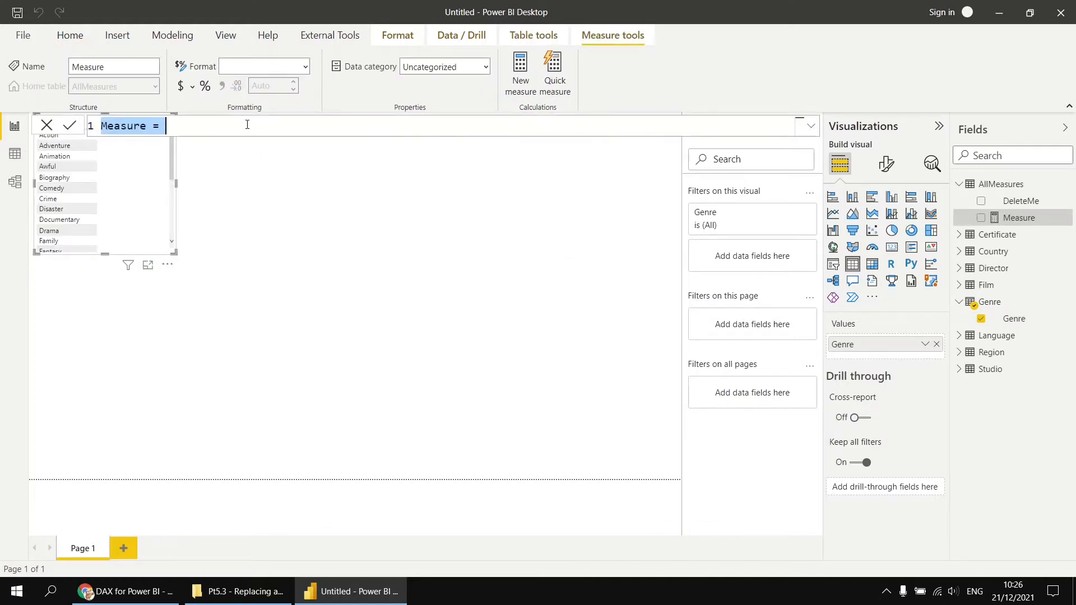
{"action": "type", "text": "Avg Run Time = "}
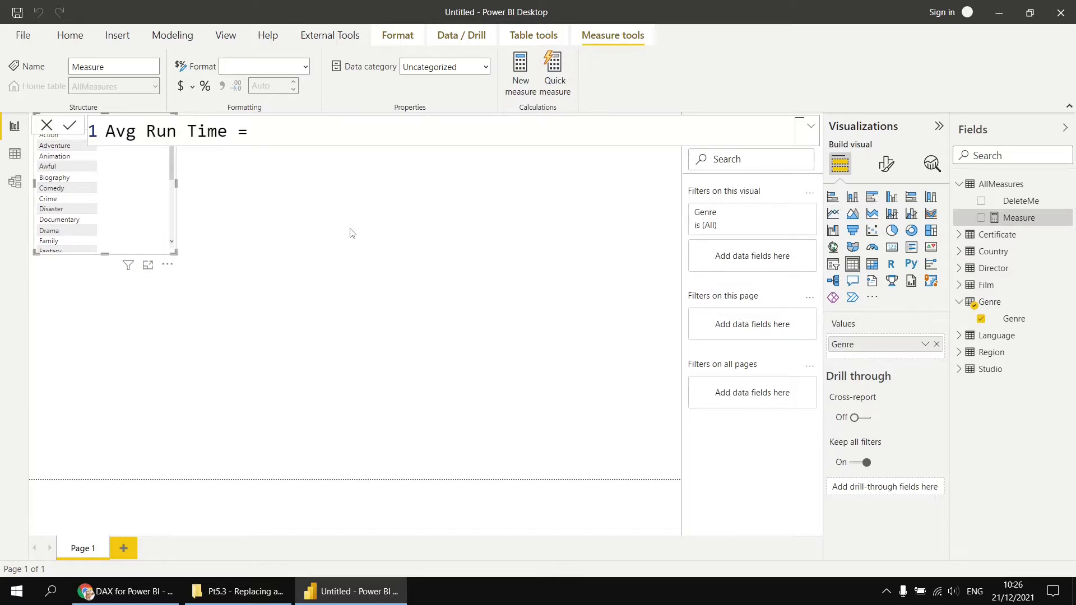
{"action": "type", "text": "aver"}
{"action": "key", "text": "Tab"}
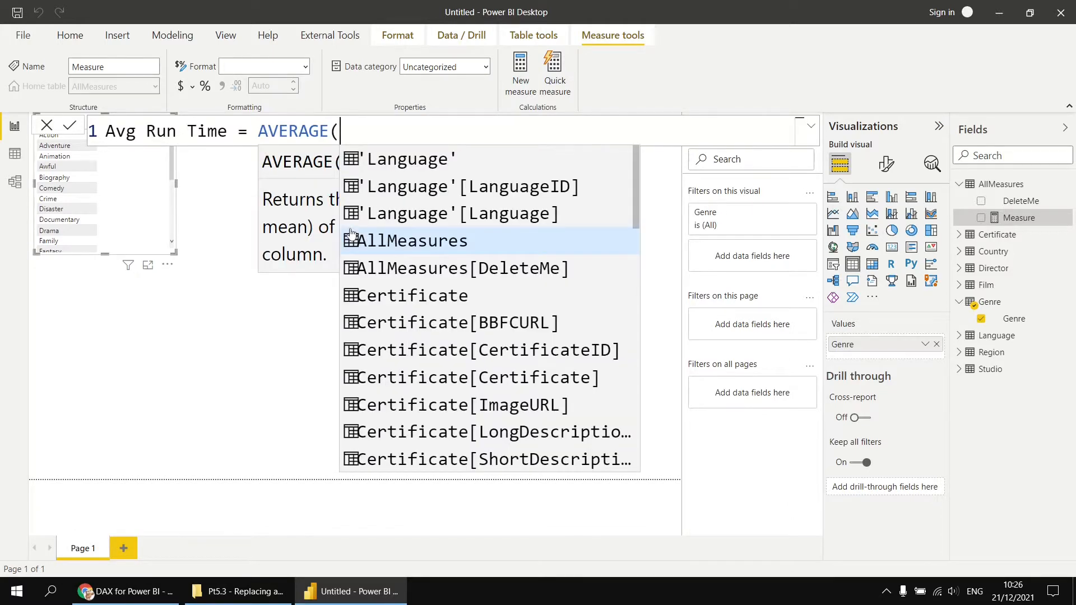
{"action": "type", "text": "runtim"}
{"action": "key", "text": "Tab"}
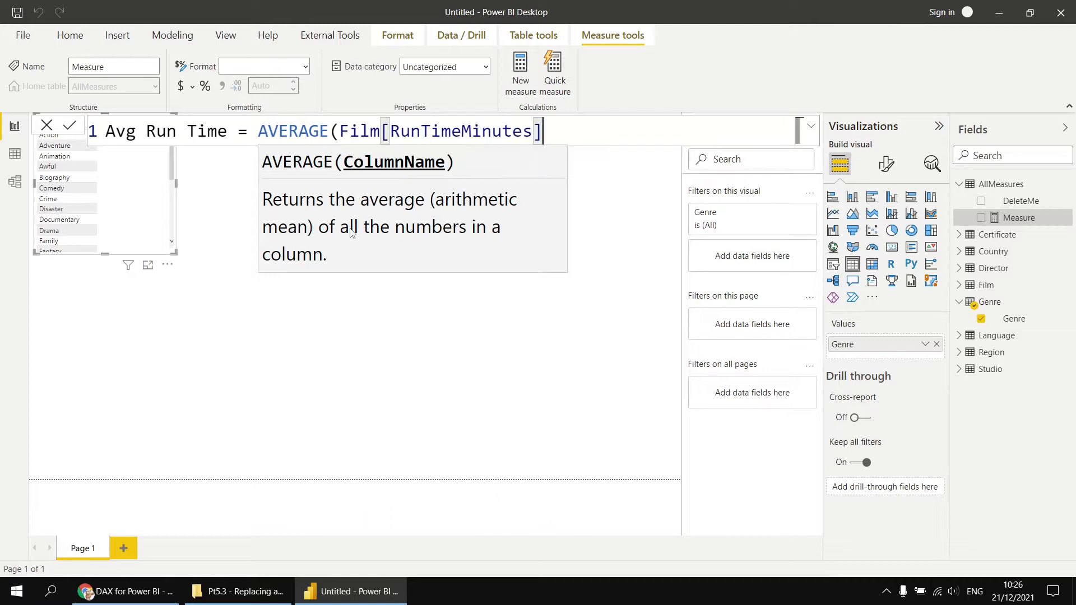
{"action": "type", "text": ")"}
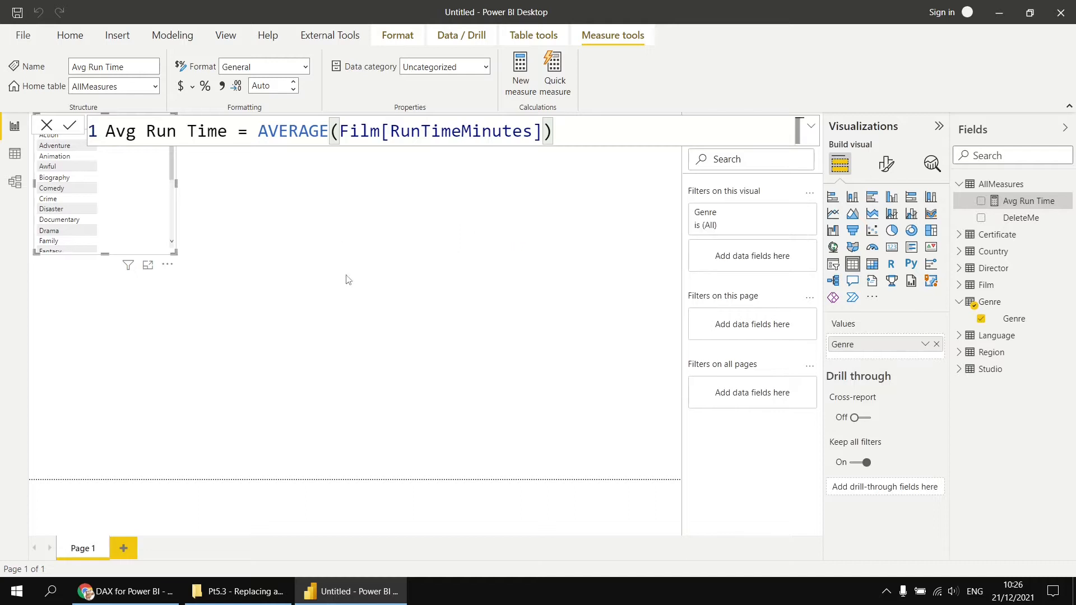
- Delete the DeleteMe column from the AllMeasures table in the model
{"action": "right_click", "coordinate": [1013, 222]}
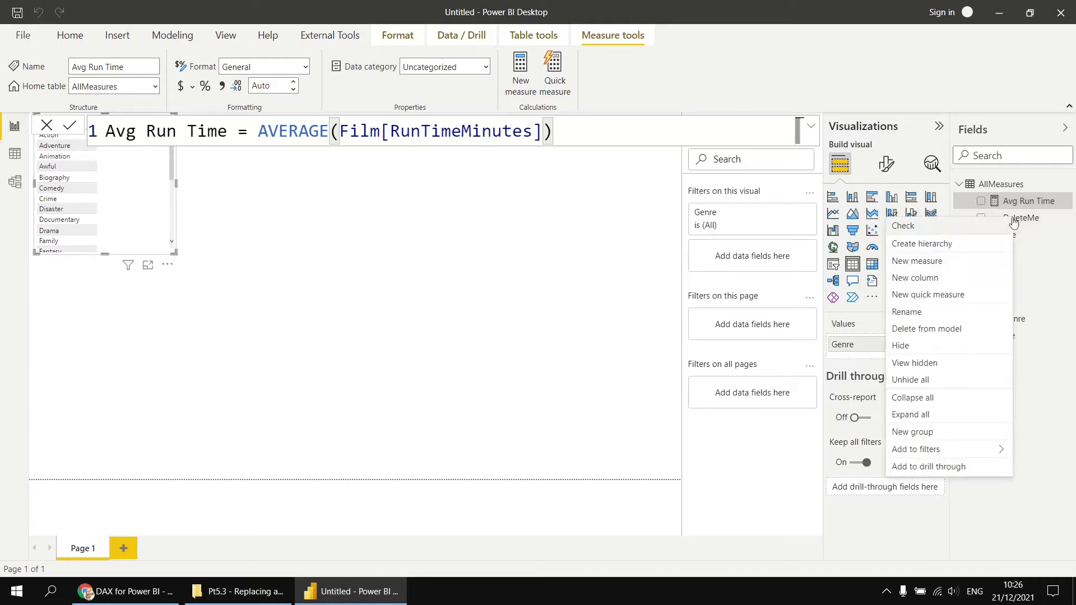
{"action": "left_click", "coordinate": [941, 330]}
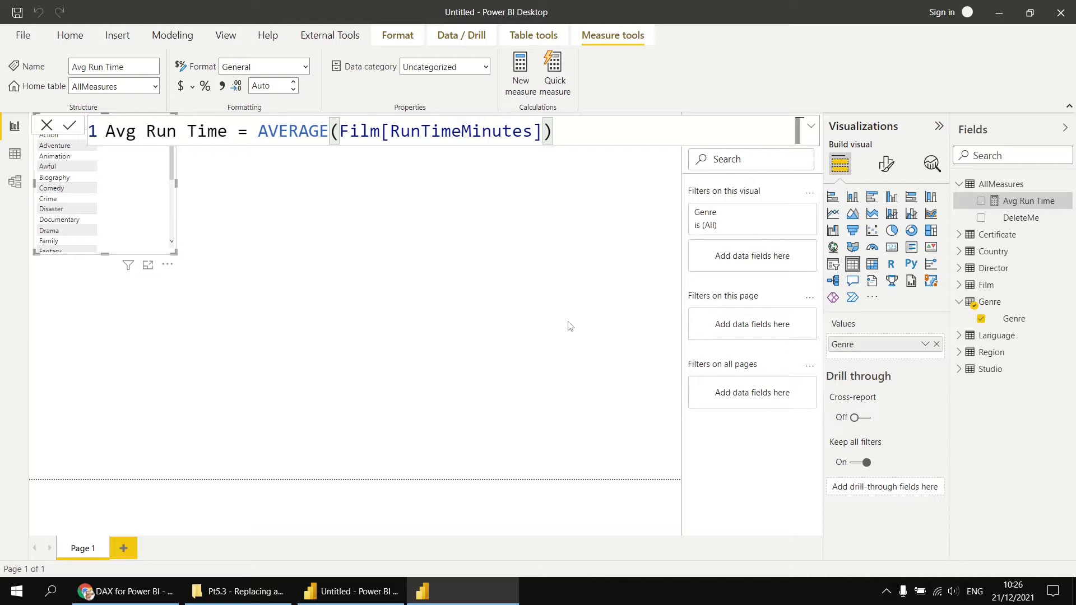
{"action": "left_click", "coordinate": [542, 334]}
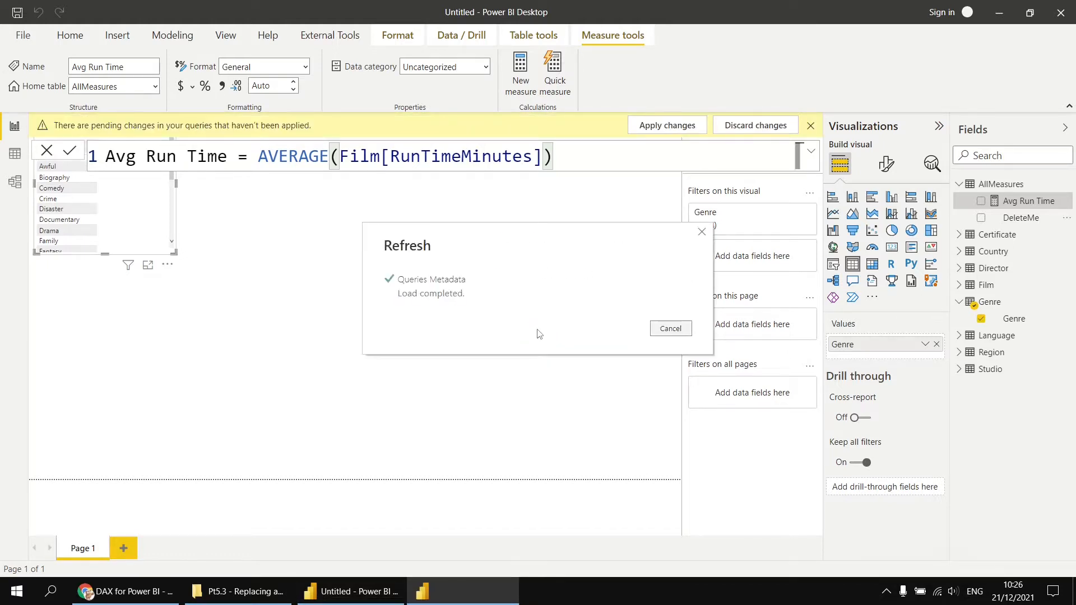
- Add the Avg Run Time measure to the genre table visual and enlarge the visual to the full page height
{"action": "left_click_drag", "start_coordinate": [1020, 203], "coordinate": [146, 206]}
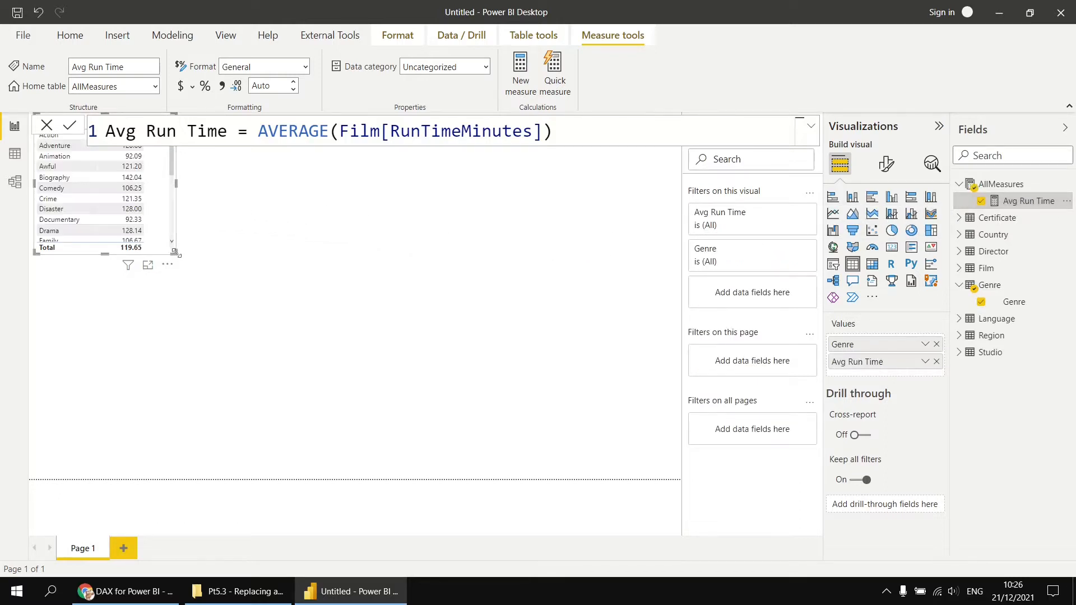
{"action": "left_click_drag", "start_coordinate": [175, 254], "coordinate": [293, 483]}
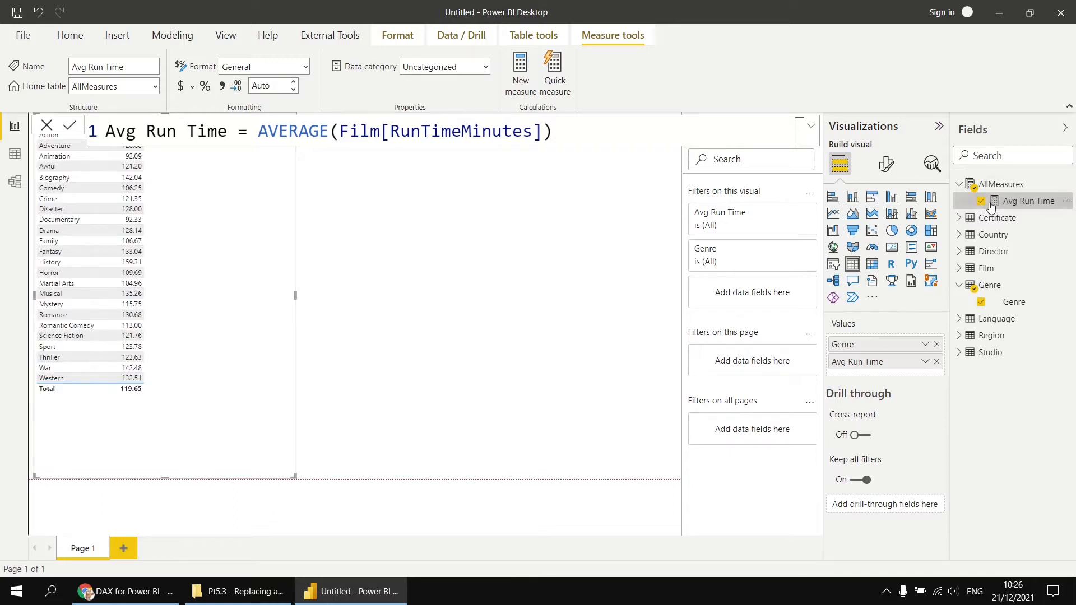
- Collapse the report filters area and set the font size of the table visual's values to 13 pt
{"action": "left_click", "coordinate": [851, 163]}
{"action": "left_click", "coordinate": [812, 128]}
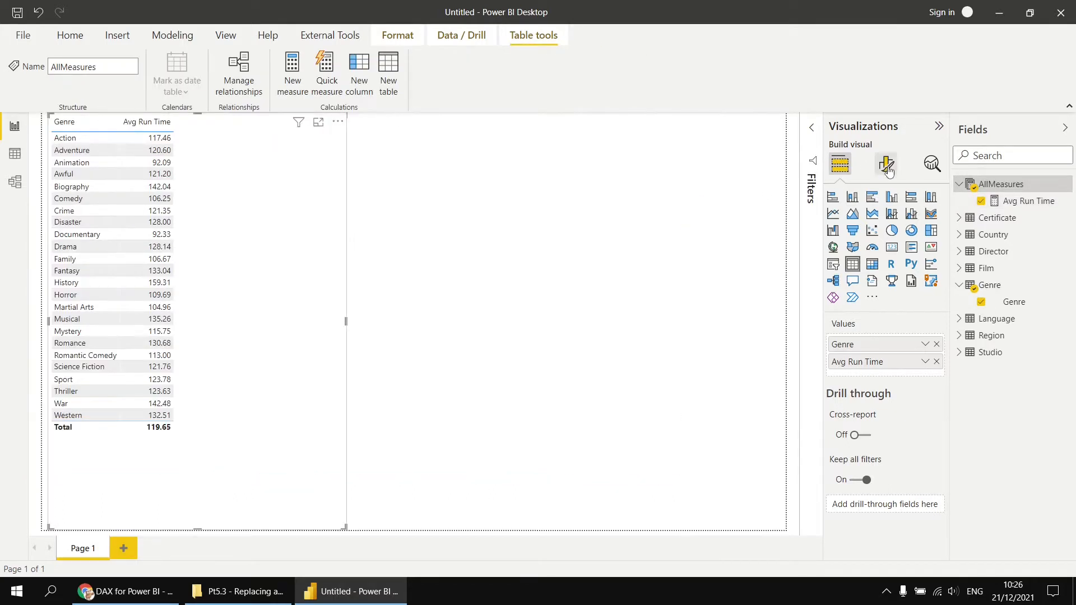
{"action": "left_click", "coordinate": [887, 167]}
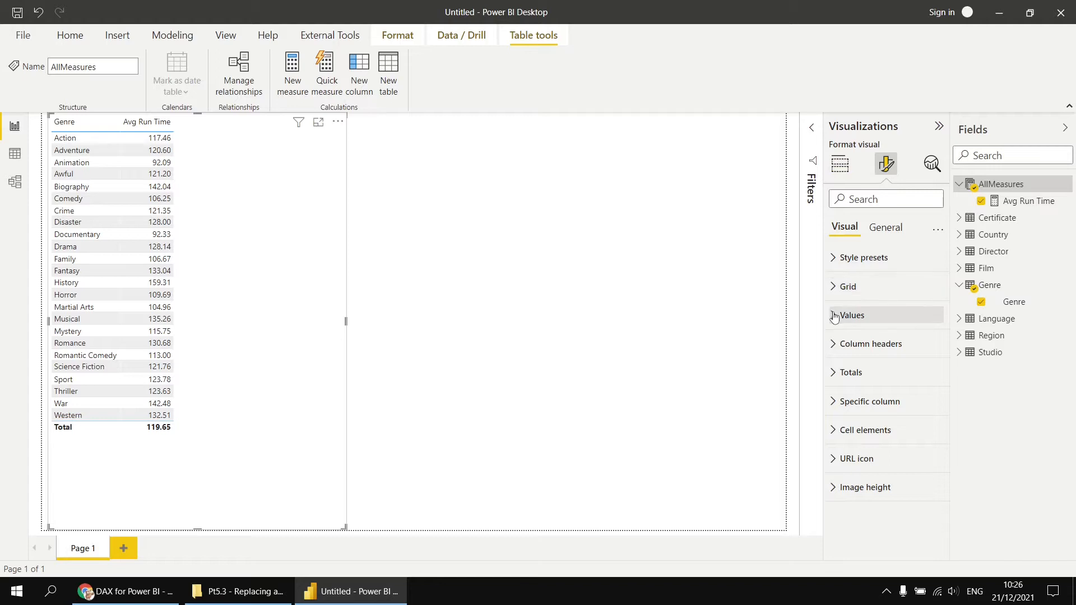
{"action": "left_click", "coordinate": [855, 315]}
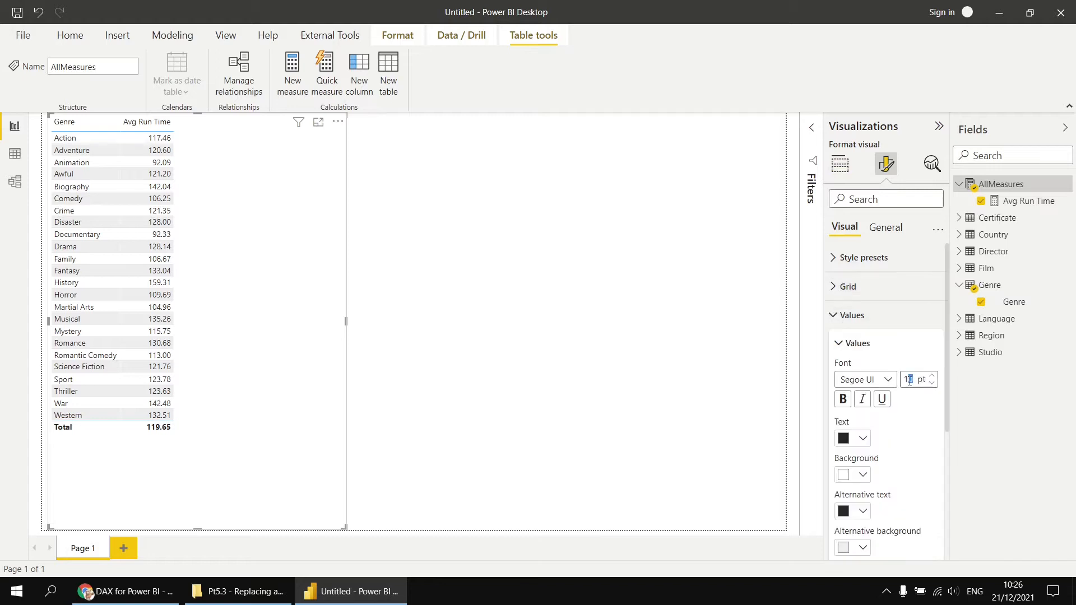
{"action": "type", "text": "3"}
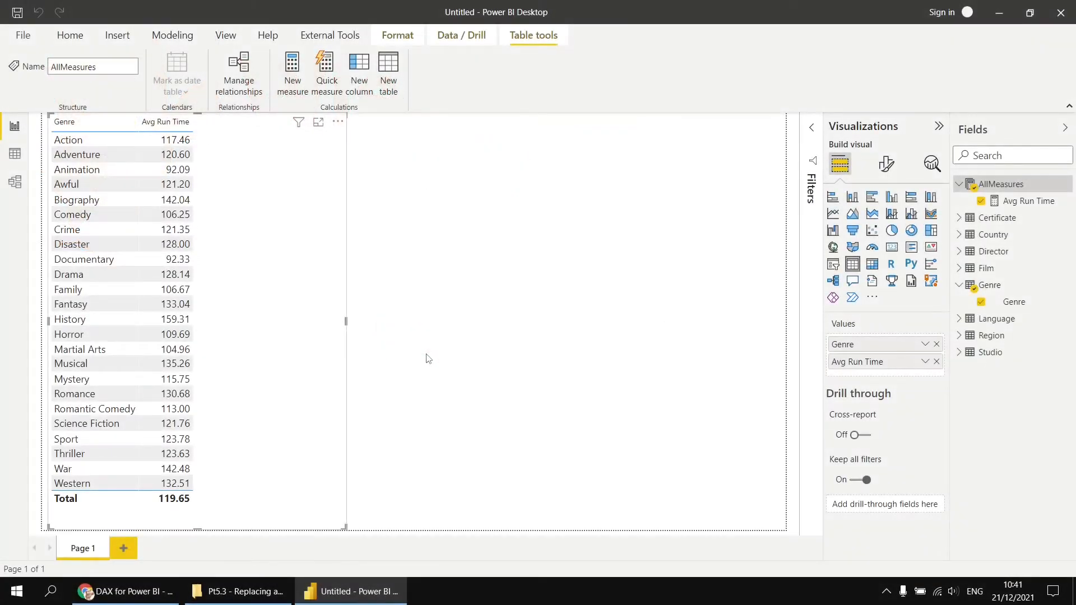
- Look at the DAX for Power BI playlist in Chrome and switch back to Power BI Desktop
{"action": "left_click", "coordinate": [126, 592]}
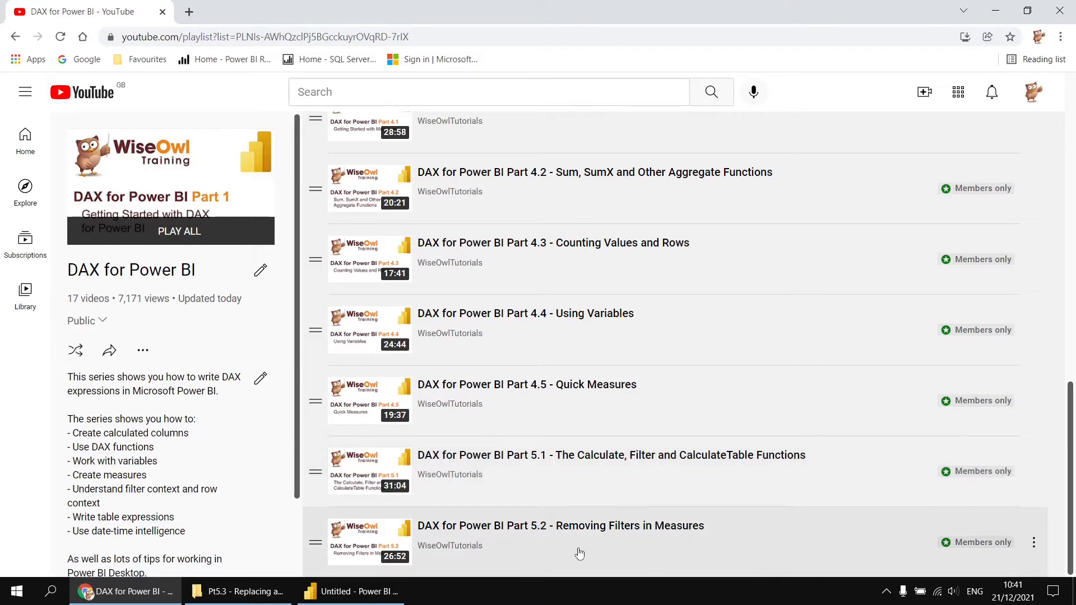
{"action": "left_click", "coordinate": [350, 594]}
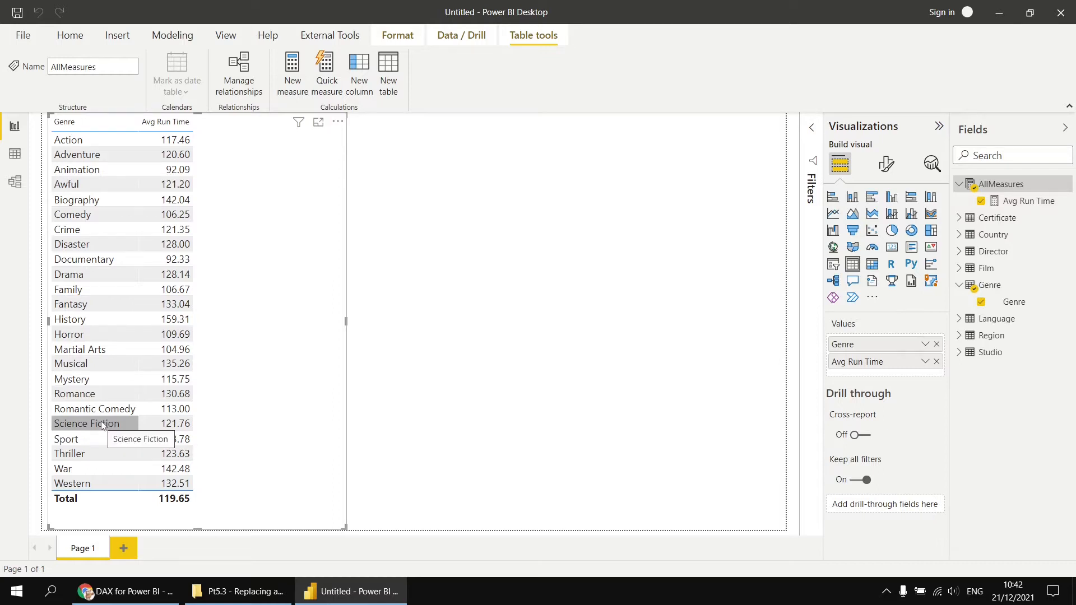
- Start a new measure named Avg Run Time Sci Fi in the AllMeasures table with a multi-line CALCULATE function
{"action": "right_click", "coordinate": [1004, 189]}
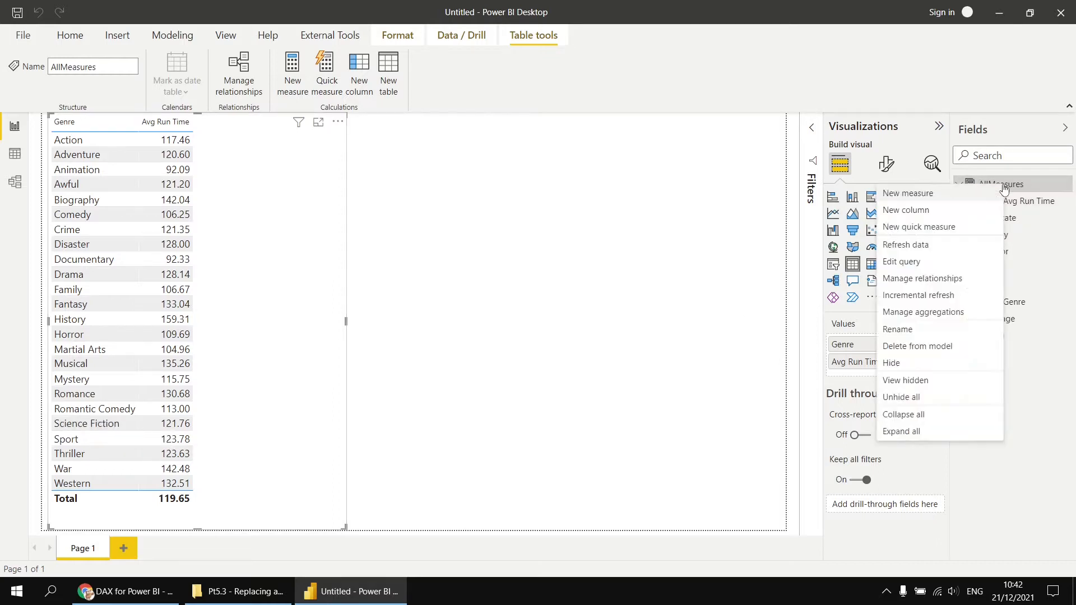
{"action": "key", "text": "Escape"}
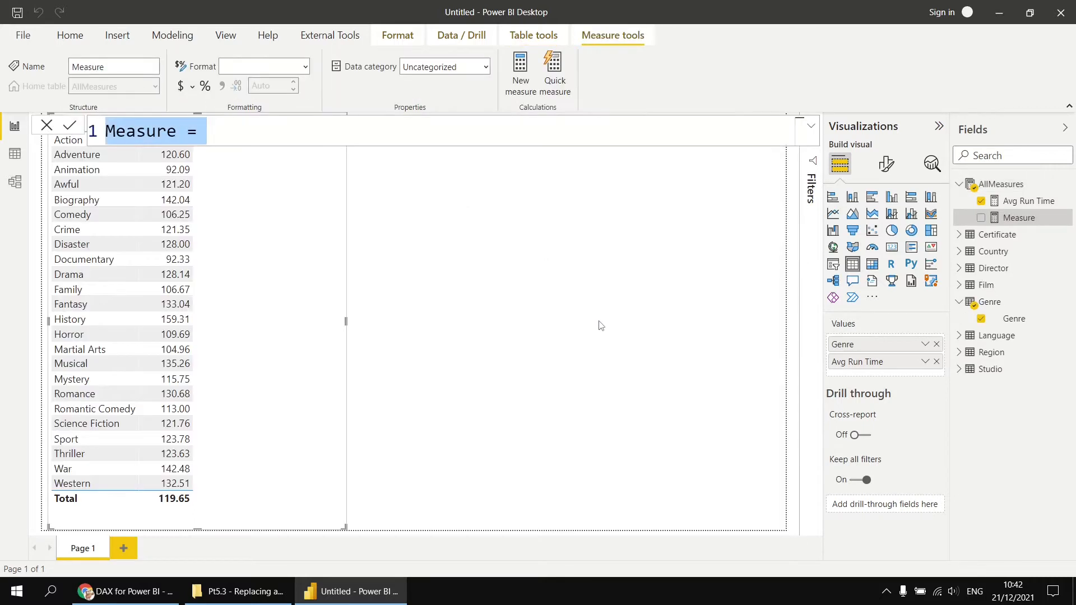
{"action": "type", "text": "Avg Run Time "}
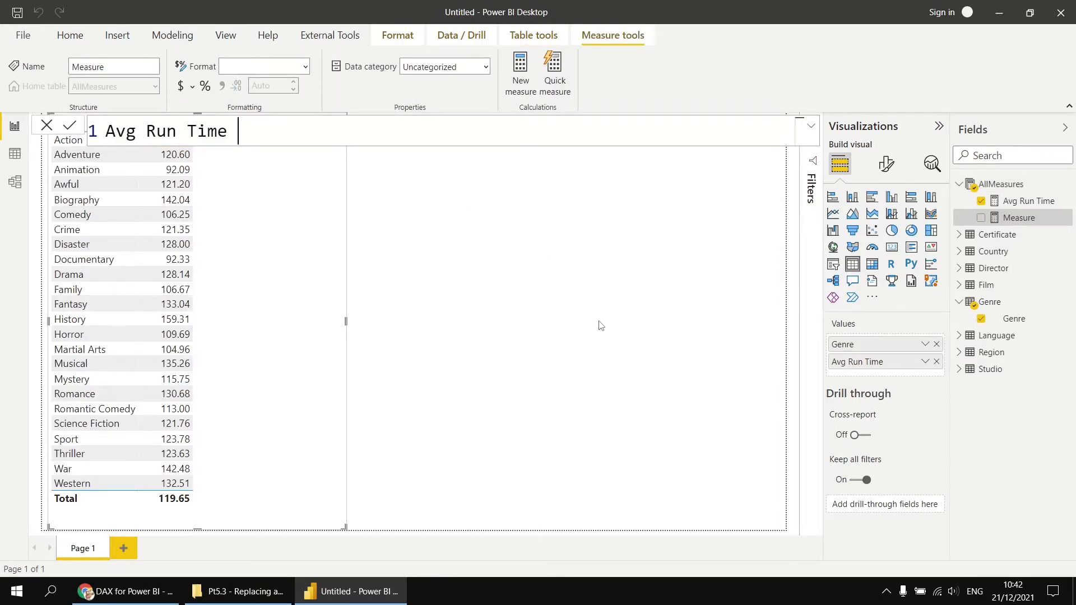
{"action": "type", "text": "Sci Fi = cal"}
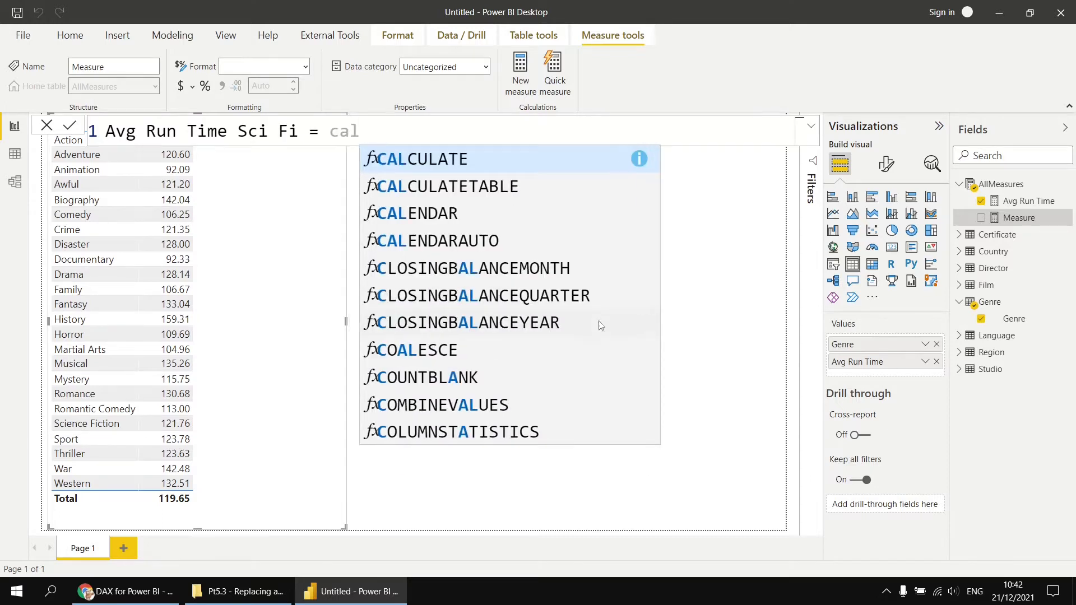
{"action": "key", "text": "Tab"}
{"action": "key", "text": "shift+Return"}
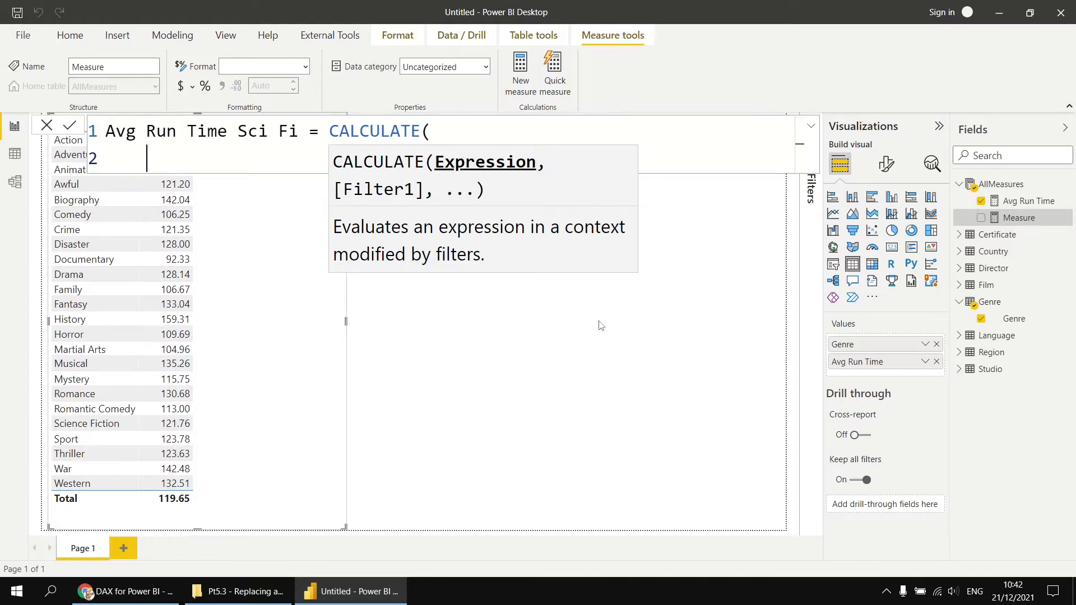
- Enter the [Avg Run Time] measure as the expression argument of CALCULATE and continue on a new line
{"action": "type", "text": "averag"}
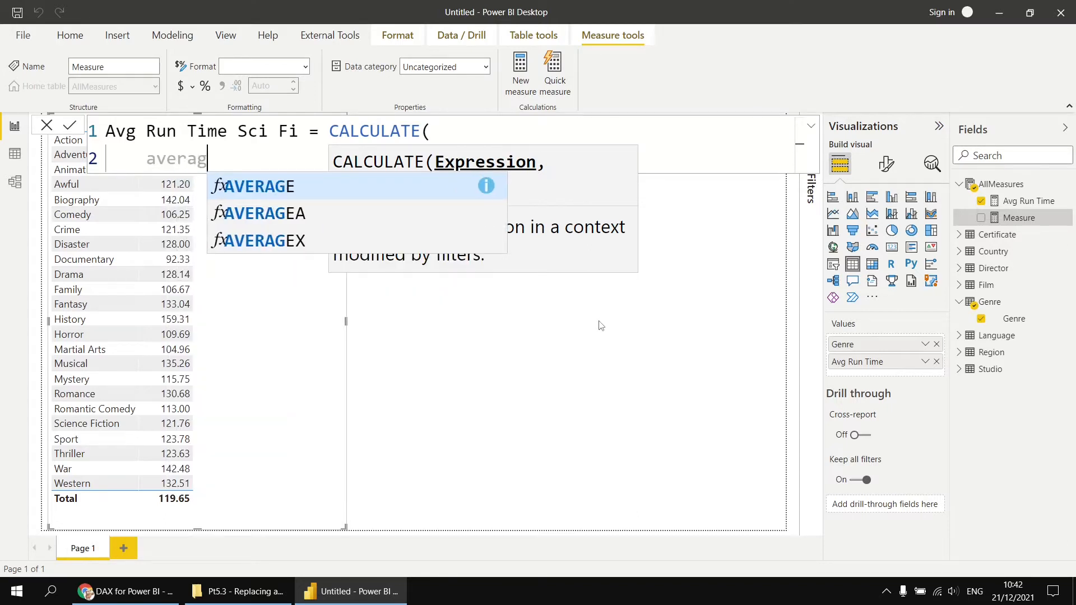
{"action": "key", "text": "BackSpace"}
{"action": "key", "text": "BackSpace"}
{"action": "key", "text": "BackSpace"}
{"action": "key", "text": "BackSpace"}
{"action": "key", "text": "BackSpace"}
{"action": "key", "text": "BackSpace"}
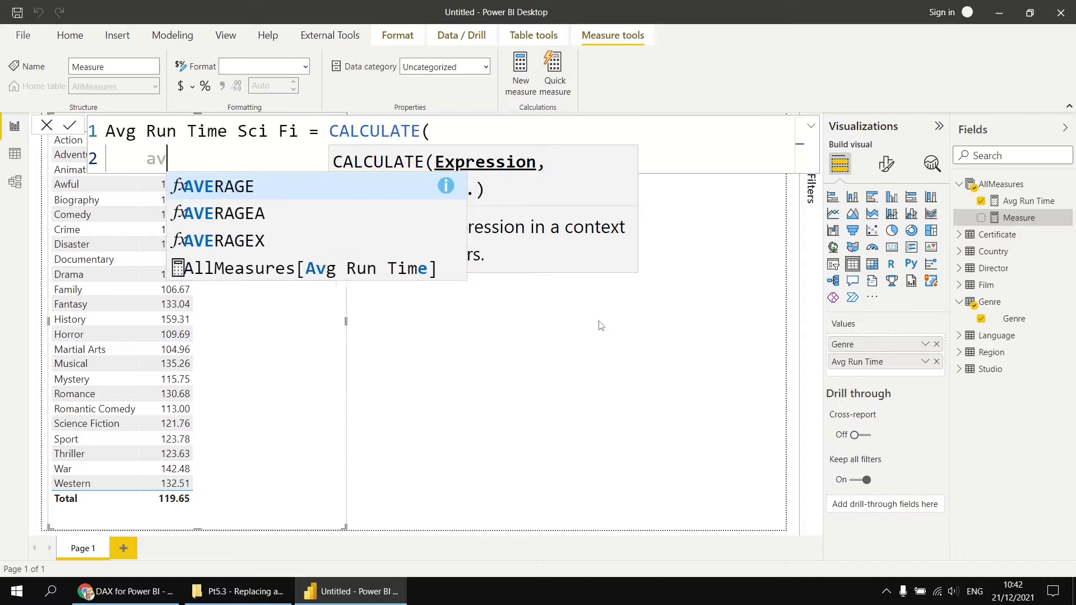
{"action": "type", "text": "[a"}
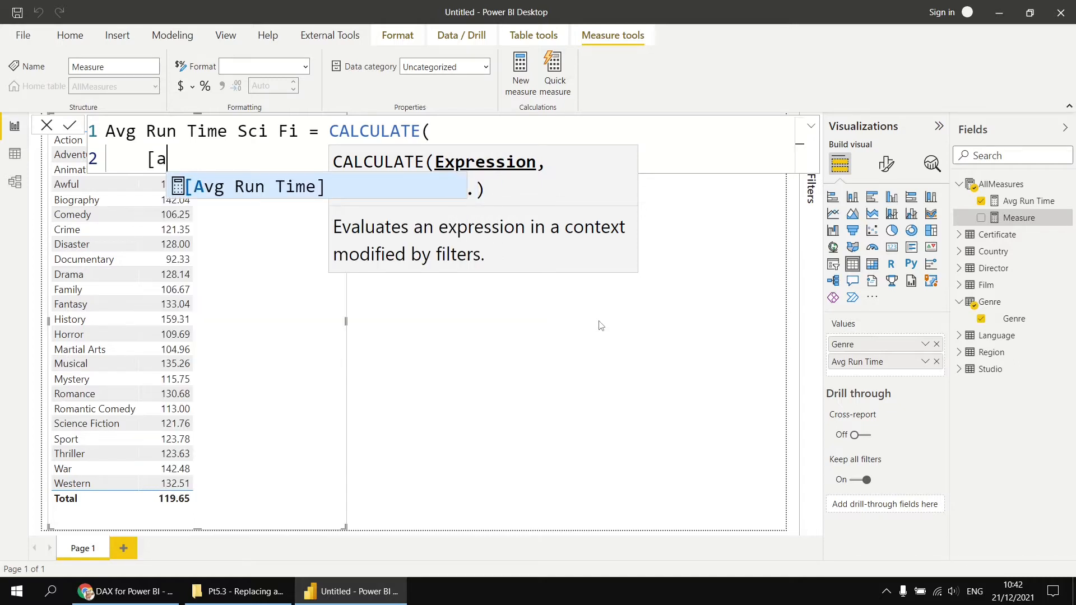
{"action": "key", "text": "Tab"}
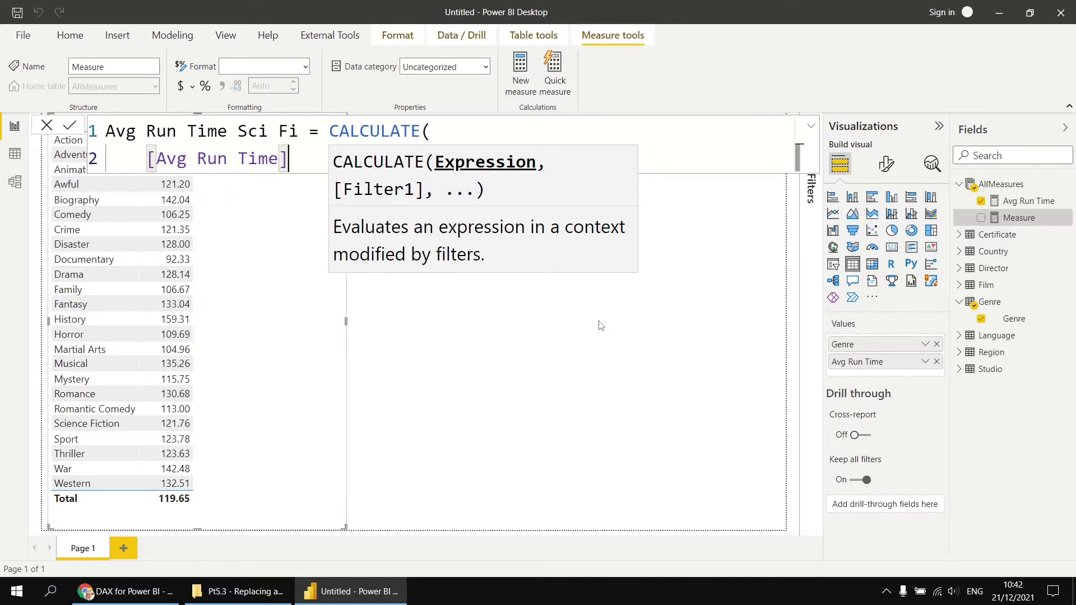
{"action": "type", "text": ","}
{"action": "key", "text": "shift+Return"}
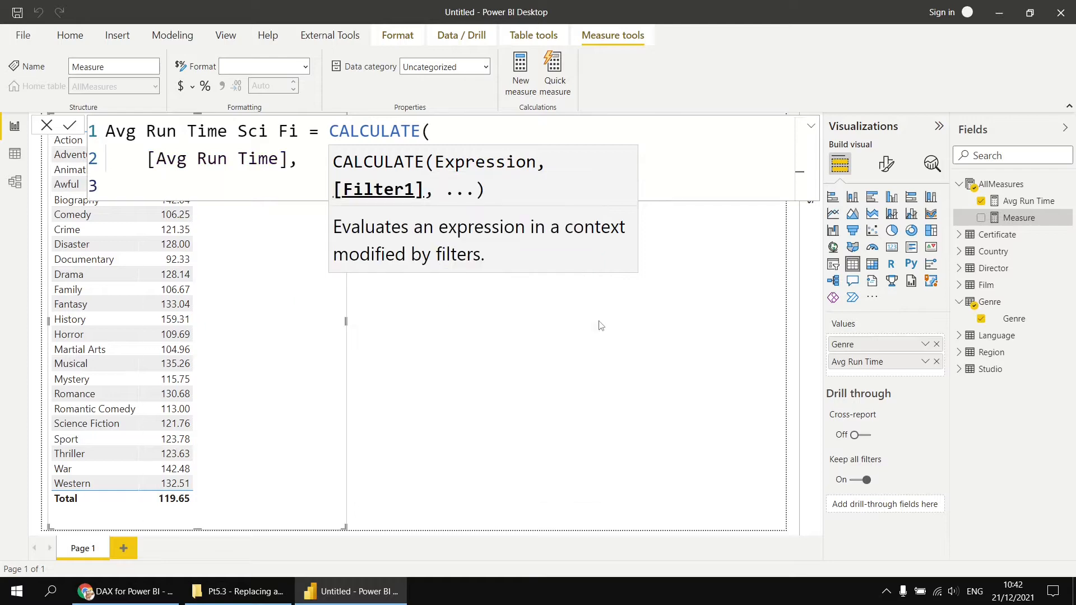
- Add the filter argument Genre[Genre] = "Science Fiction" to the CALCULATE function
{"action": "type", "text": "genre"}
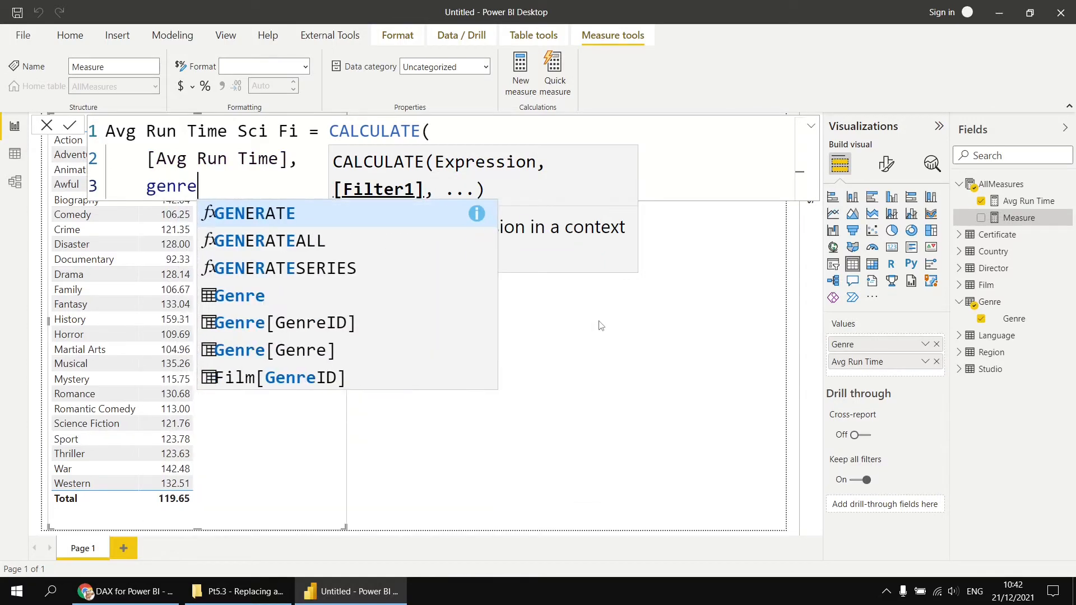
{"action": "key", "text": "Down"}
{"action": "key", "text": "Down"}
{"action": "key", "text": "Down"}
{"action": "key", "text": "Down"}
{"action": "key", "text": "Down"}
{"action": "key", "text": "Tab"}
{"action": "type", "text": "= \"S"}
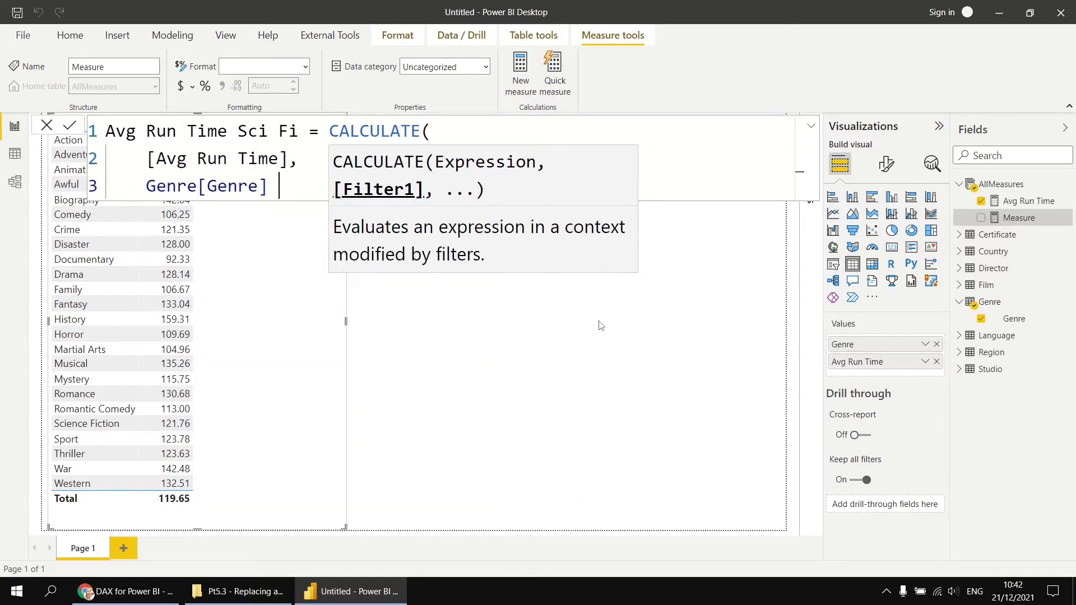
{"action": "type", "text": "cience "}
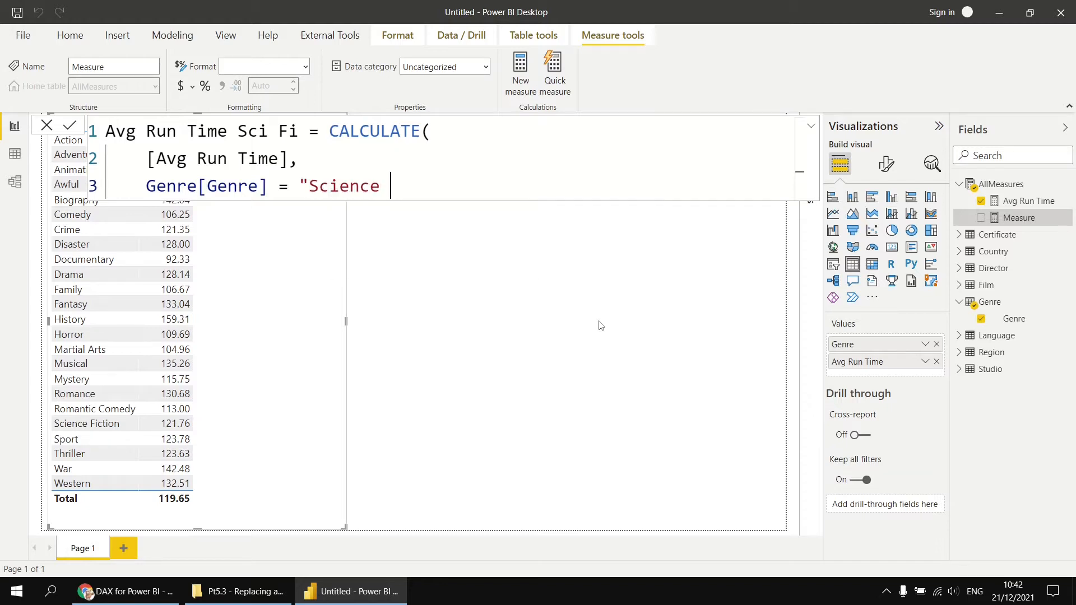
{"action": "type", "text": "Fiction\""}
{"action": "key", "text": "Return"}
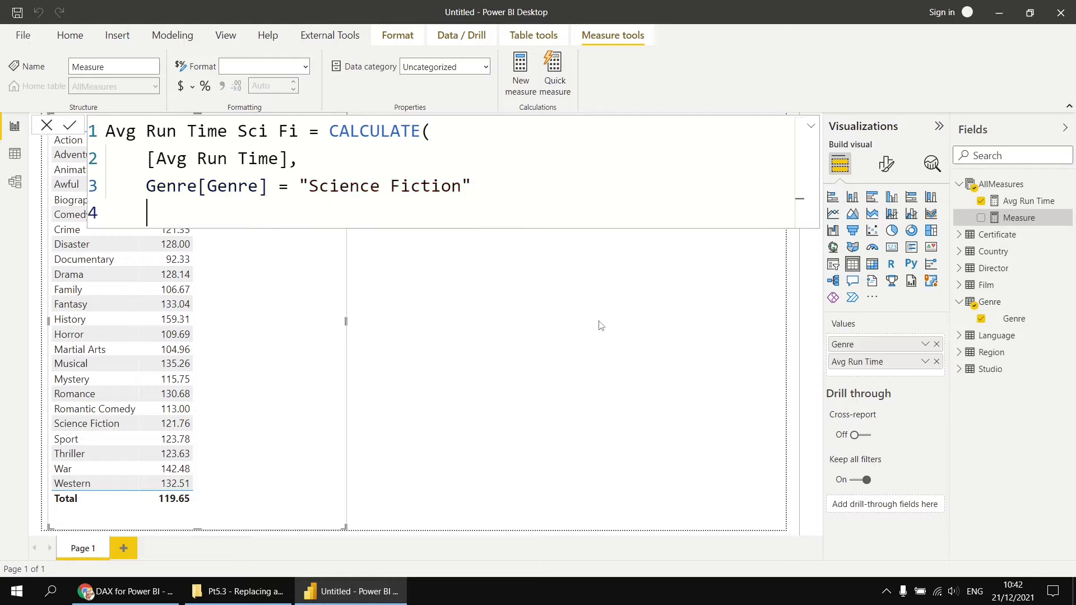
- Close and commit the Avg Run Time Sci Fi formula, and add the measure to the genre table
{"action": "type", "text": ")"}
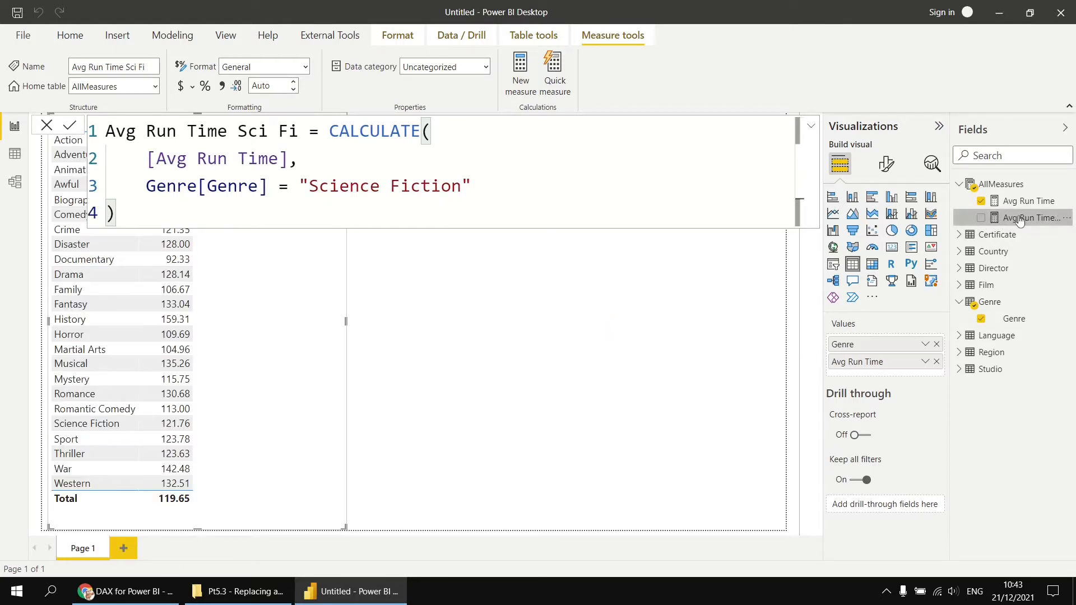
{"action": "left_click_drag", "start_coordinate": [1019, 220], "coordinate": [285, 313]}
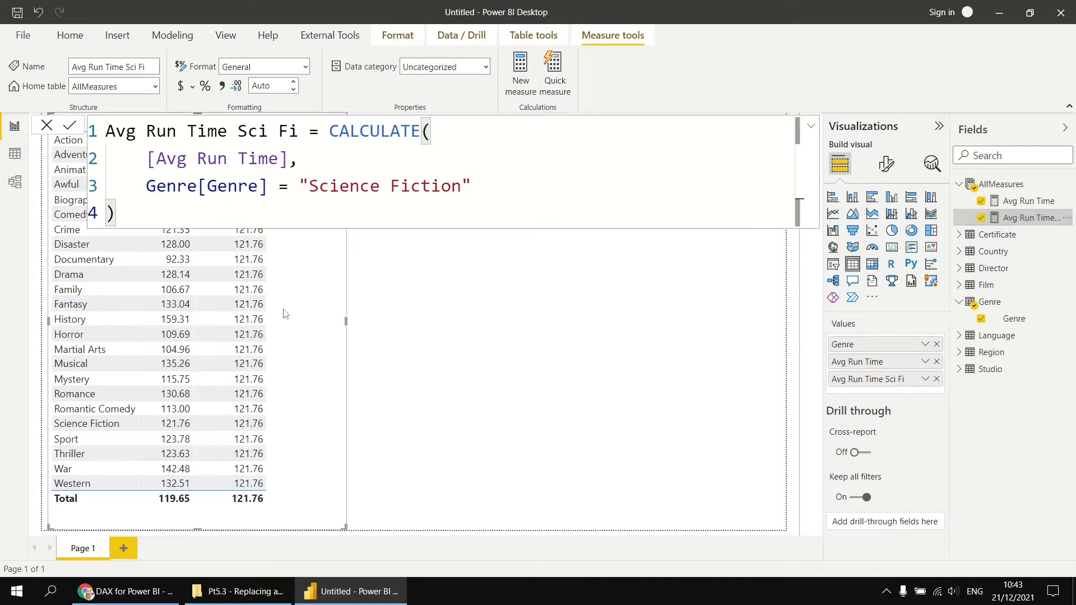
{"action": "left_click", "coordinate": [422, 335]}
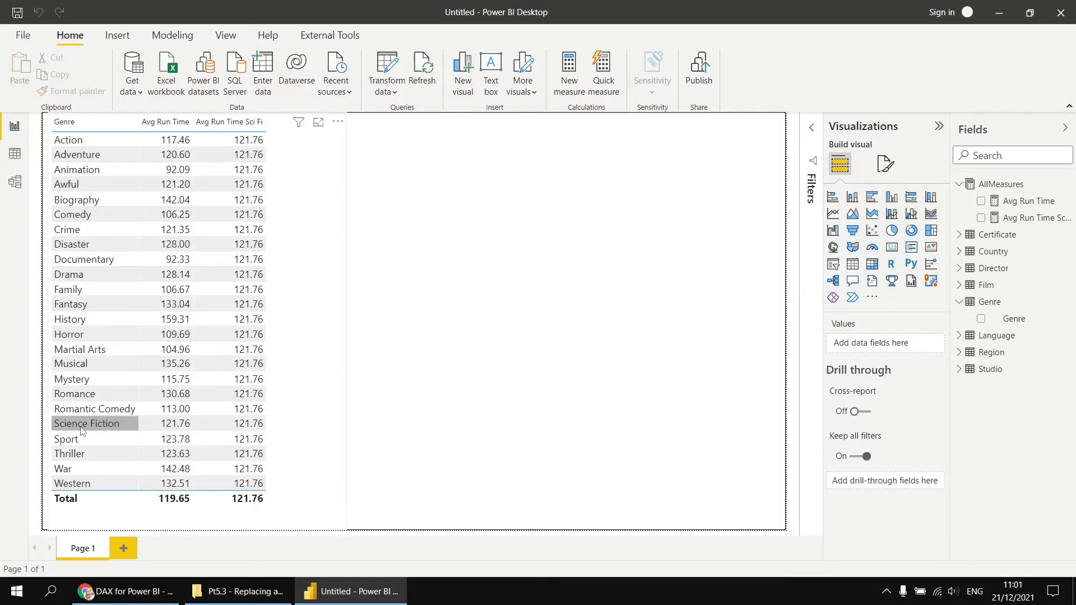
- Start a new measure named Avg Run Time vs Sci Fi in the AllMeasures table
{"action": "right_click", "coordinate": [998, 189]}
{"action": "key", "text": "Escape"}
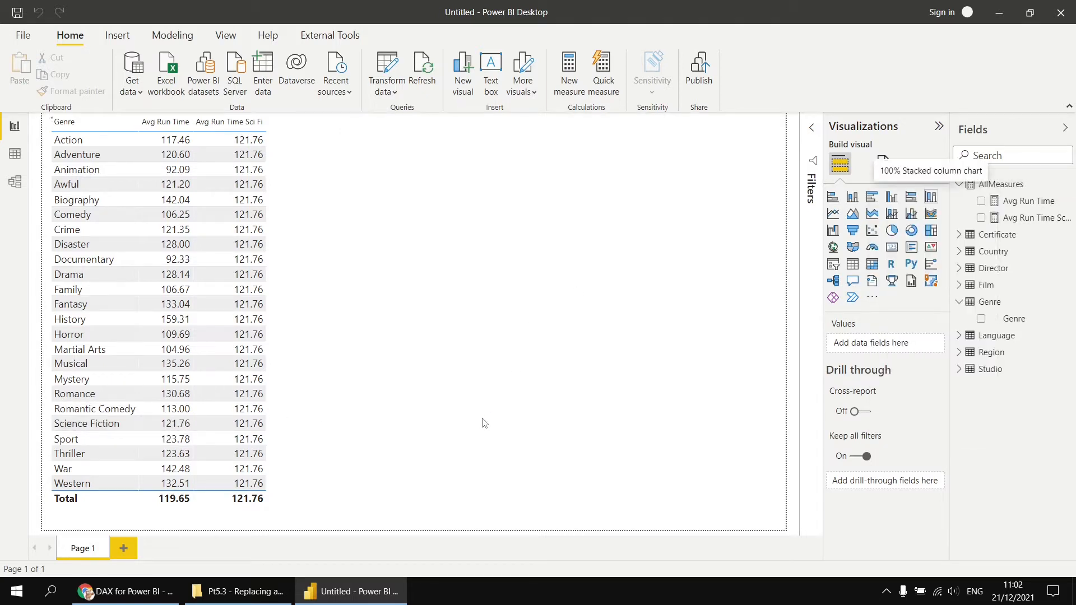
{"action": "type", "text": "Avg "}
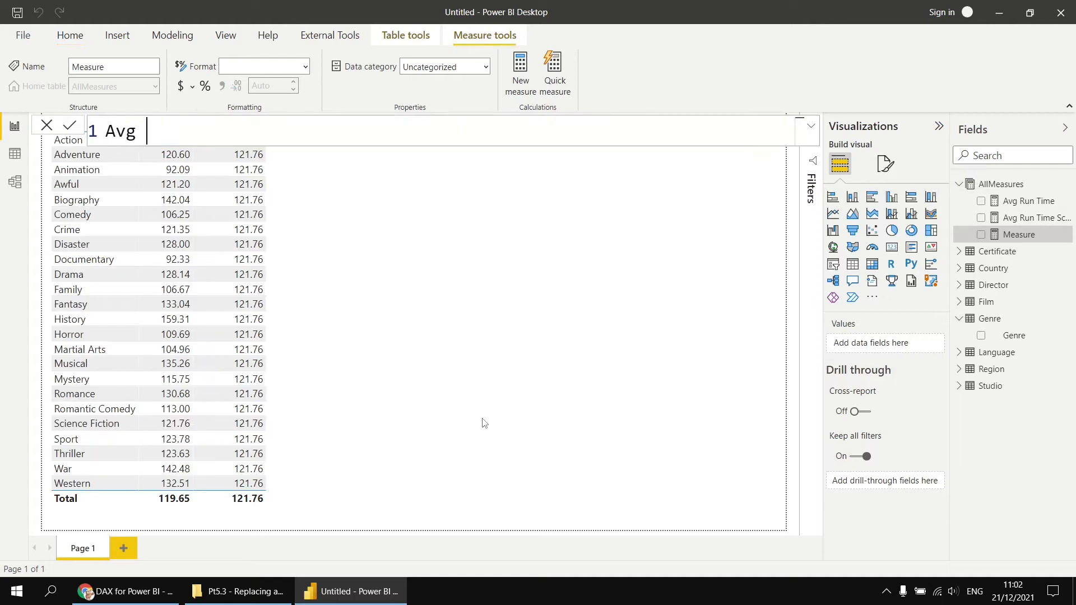
{"action": "type", "text": "Run Time vs Sci F"}
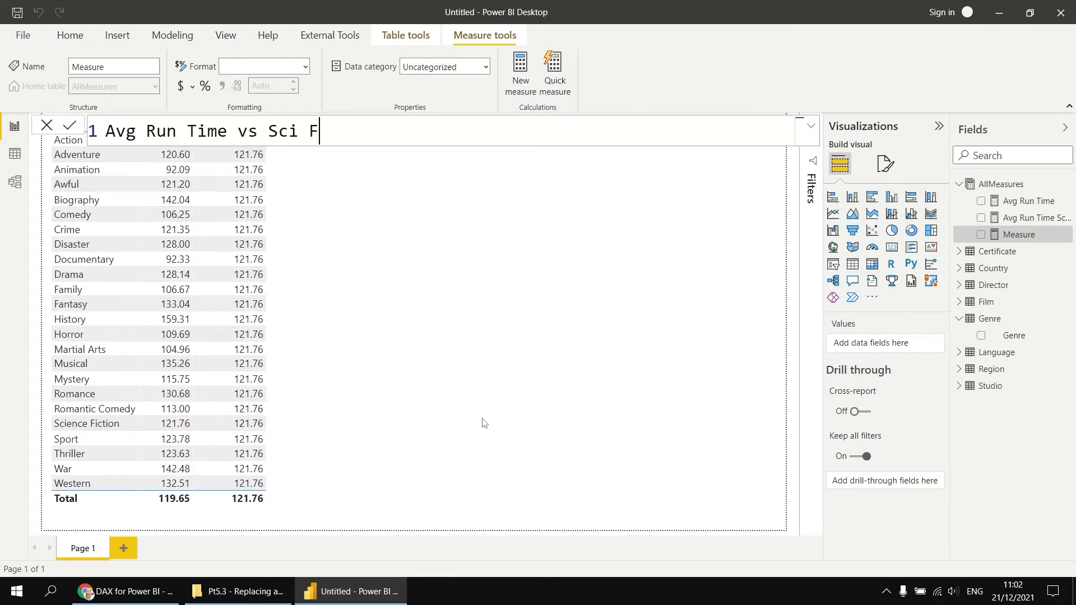
{"action": "type", "text": "i -"}
{"action": "key", "text": "BackSpace"}
- Define the measure as [Avg Run Time] - [Avg Run Time Sci Fi] and commit it
{"action": "type", "text": "= [av"}
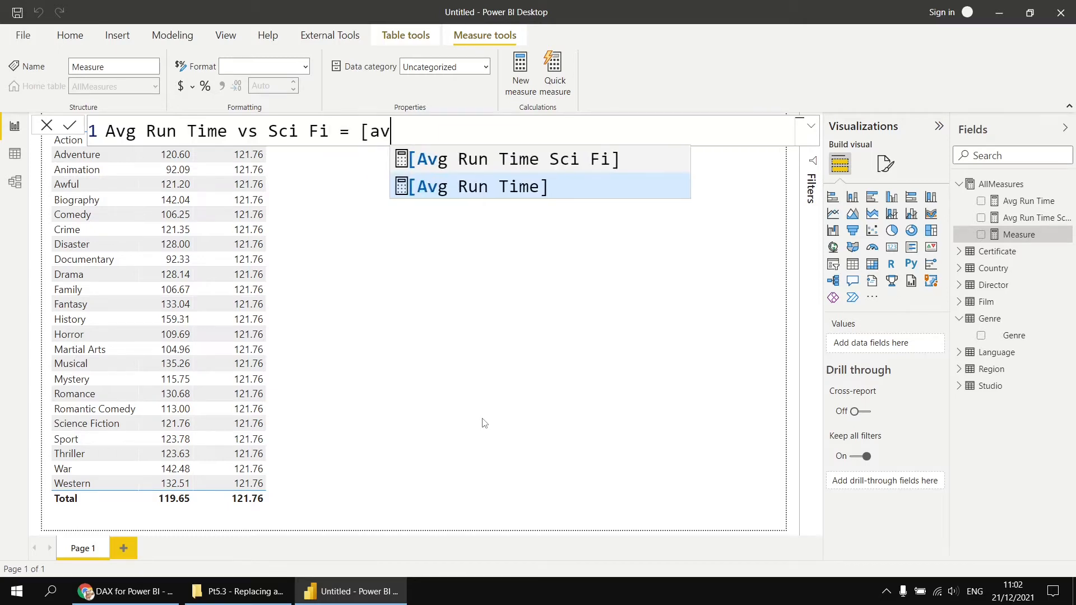
{"action": "key", "text": "Tab"}
{"action": "type", "text": "- [a"}
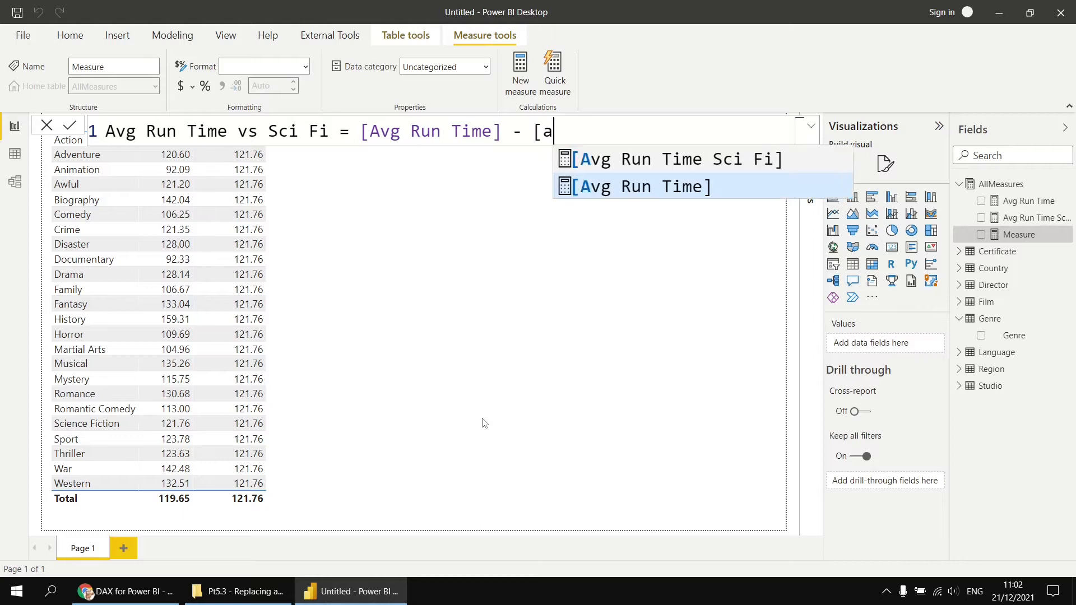
{"action": "type", "text": "v"}
{"action": "key", "text": "Up"}
{"action": "key", "text": "Tab"}
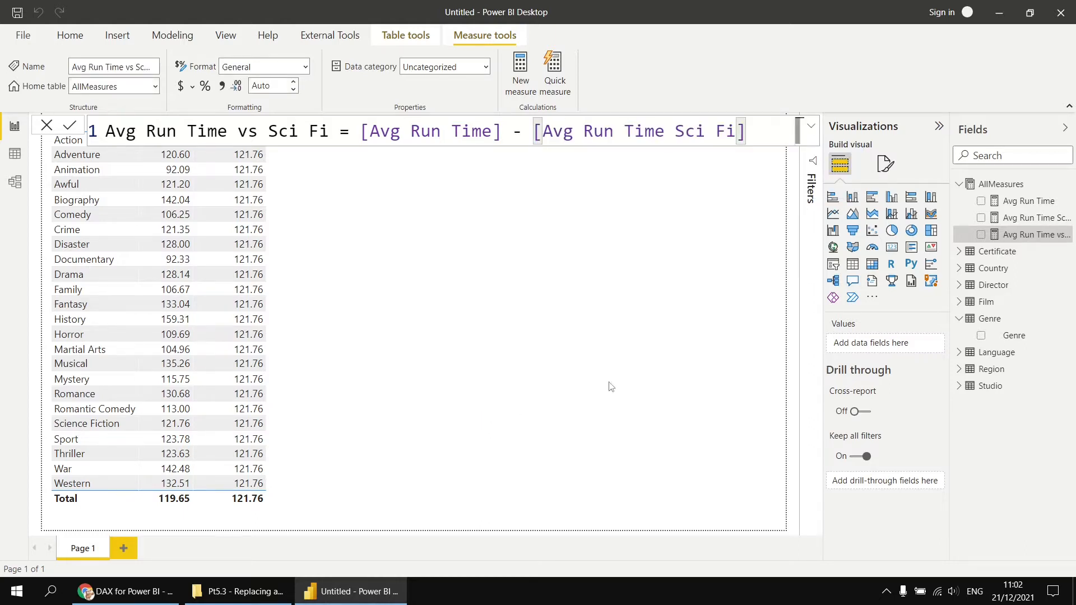
- Add Avg Run Time vs Sci Fi to the genre table, and widen both the table and that column across most of the page
{"action": "left_click_drag", "start_coordinate": [1038, 235], "coordinate": [299, 304]}
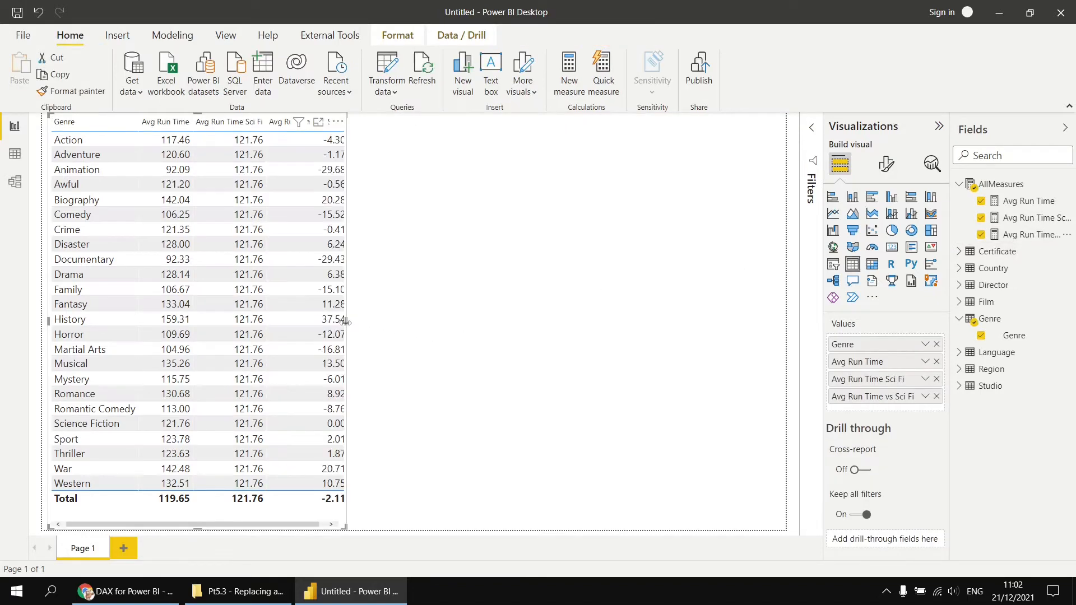
{"action": "left_click_drag", "start_coordinate": [346, 322], "coordinate": [408, 327]}
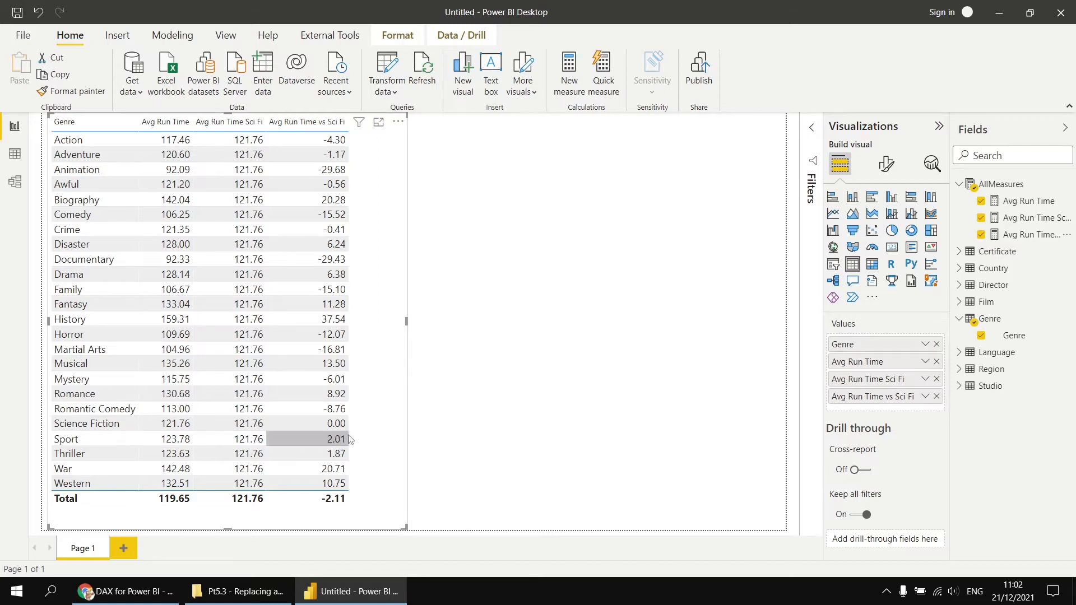
{"action": "left_click_drag", "start_coordinate": [407, 321], "coordinate": [418, 324]}
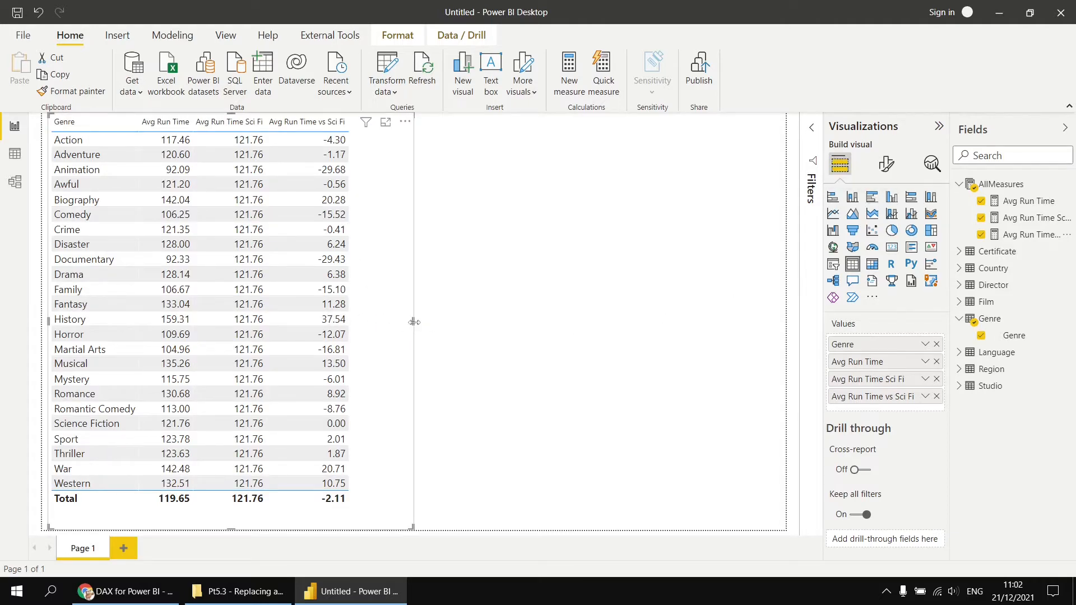
{"action": "left_click_drag", "start_coordinate": [414, 321], "coordinate": [722, 322]}
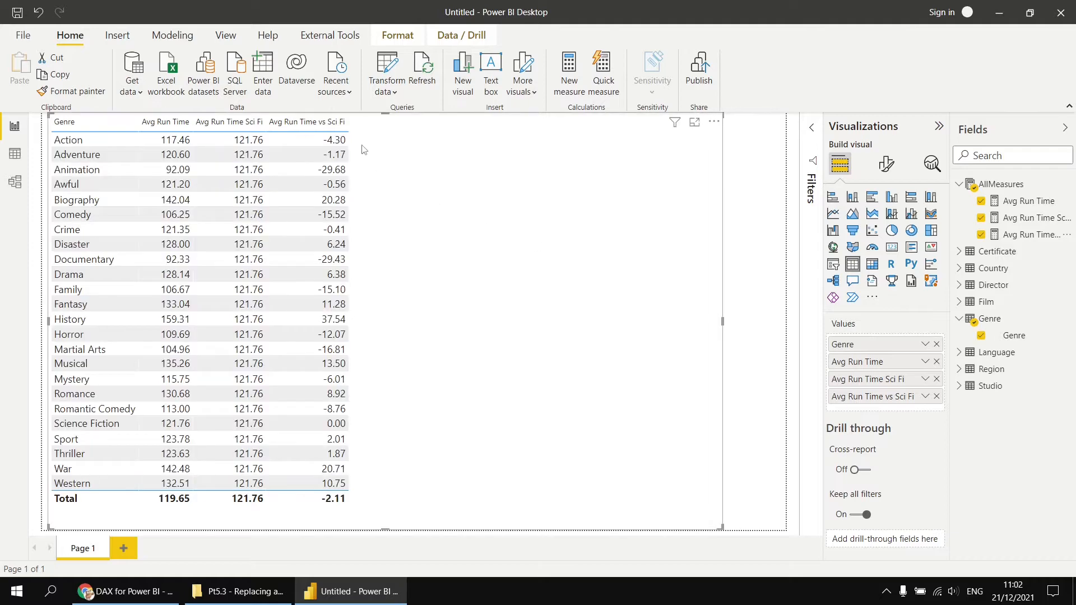
{"action": "left_click_drag", "start_coordinate": [348, 122], "coordinate": [656, 141]}
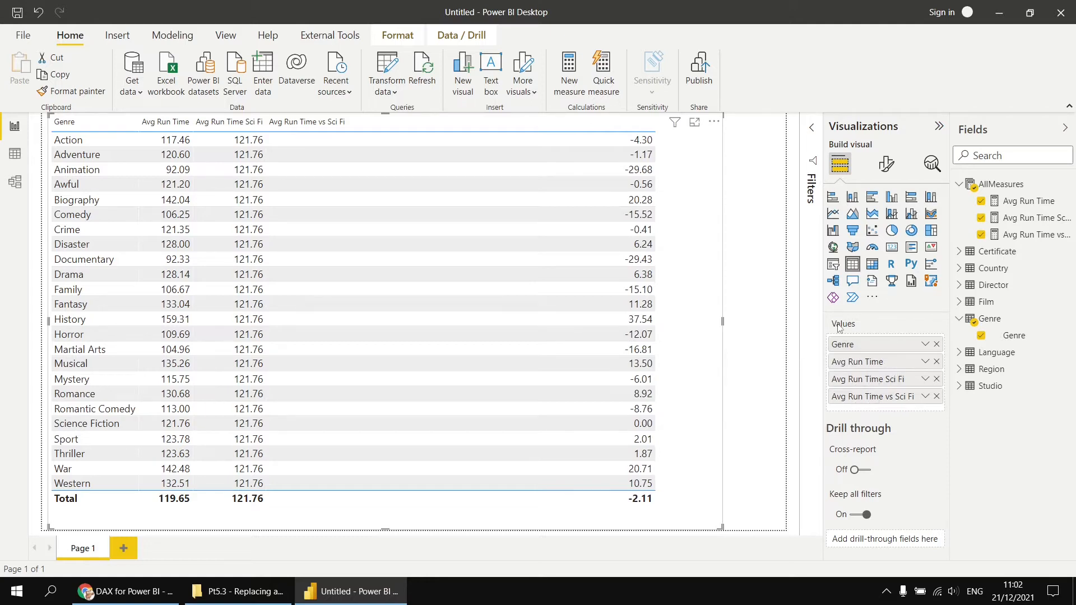
- Apply data bars with orange negative bars to Avg Run Time vs Sci Fi and sort the table by that column in descending order
{"action": "right_click", "coordinate": [846, 399]}
{"action": "mouse_move", "coordinate": [872, 467]}
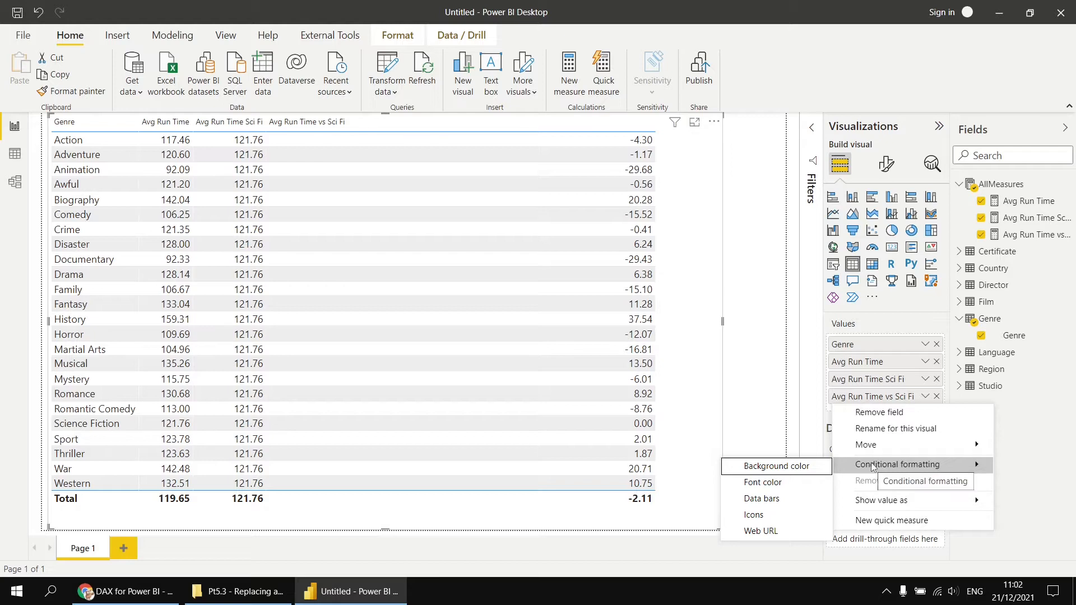
{"action": "left_click", "coordinate": [782, 499]}
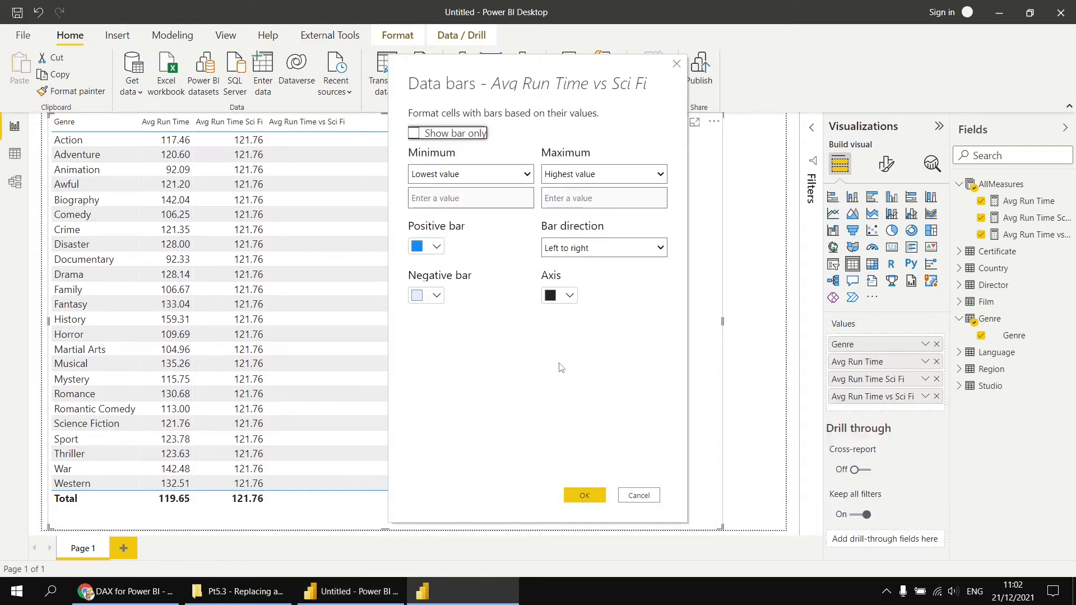
{"action": "left_click", "coordinate": [436, 297]}
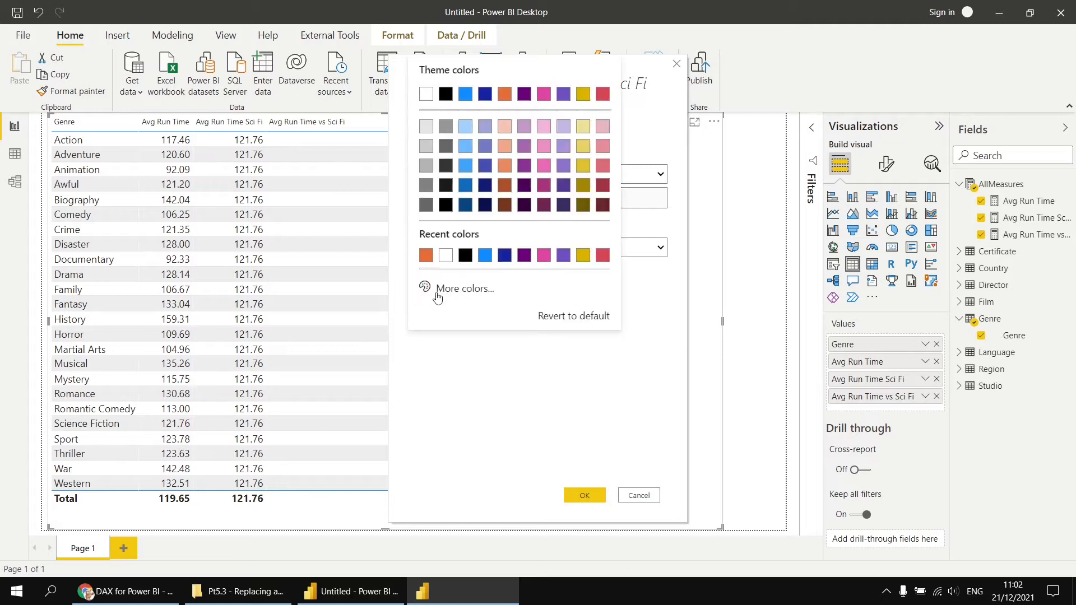
{"action": "left_click", "coordinate": [505, 94]}
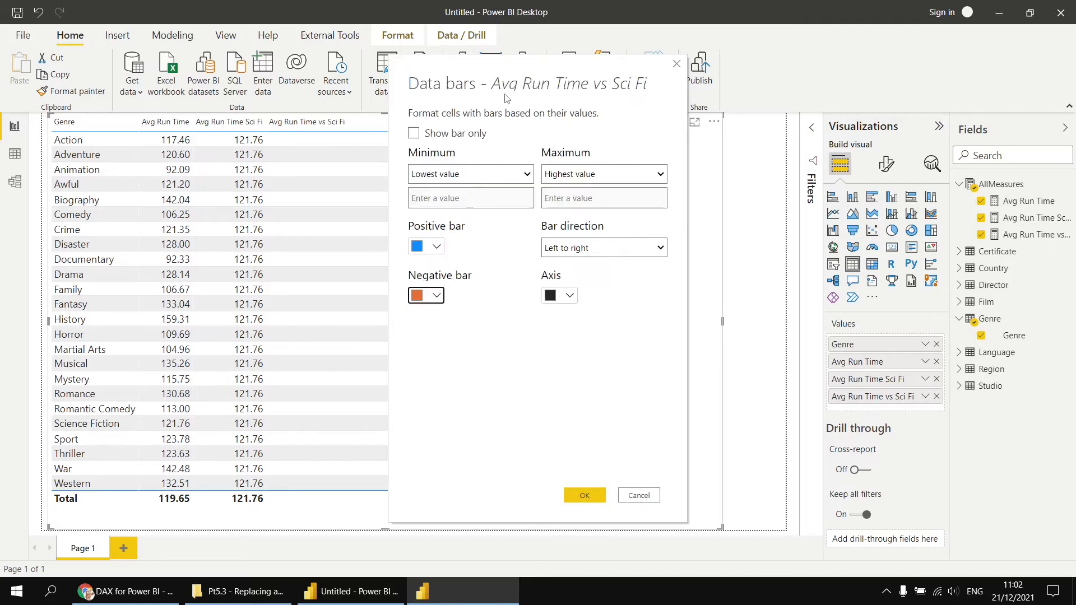
{"action": "left_click", "coordinate": [577, 495]}
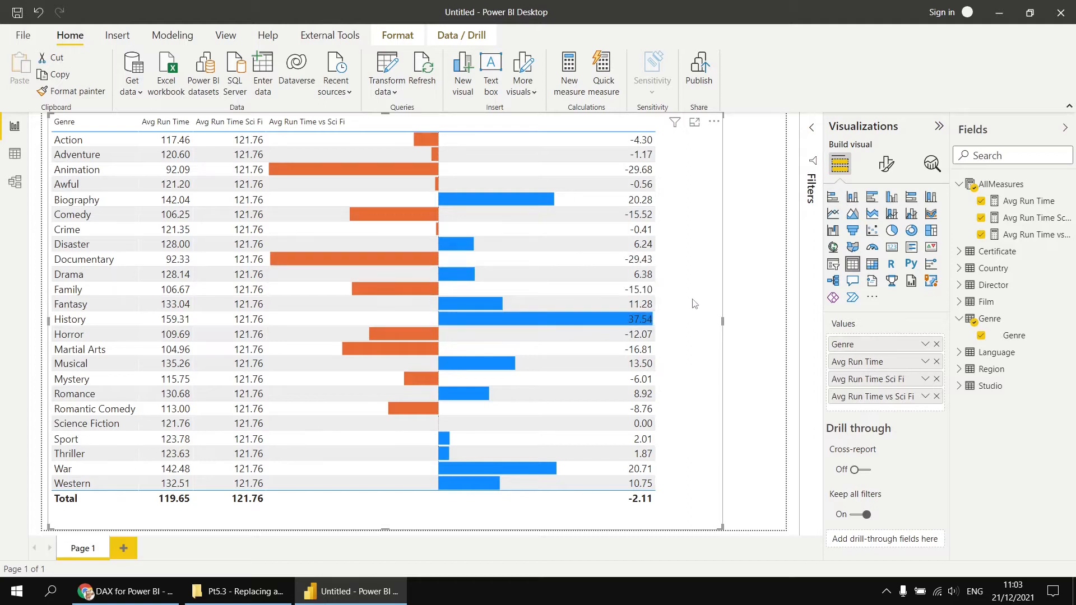
{"action": "left_click", "coordinate": [276, 127]}
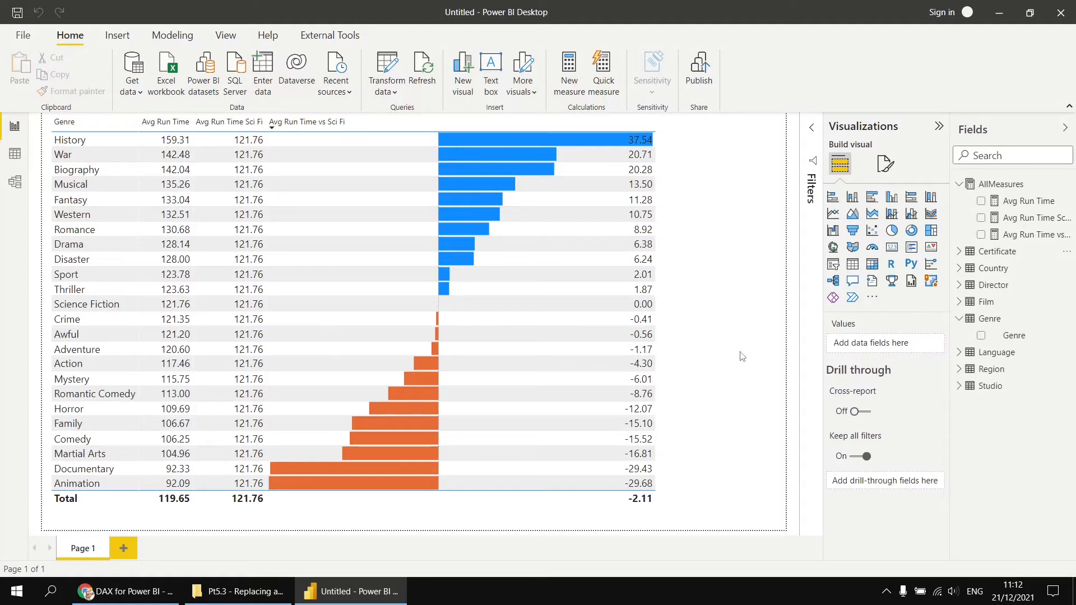
- Add a new report page and insert a matrix visual enlarged to fill the page's left half
{"action": "left_click", "coordinate": [122, 550]}
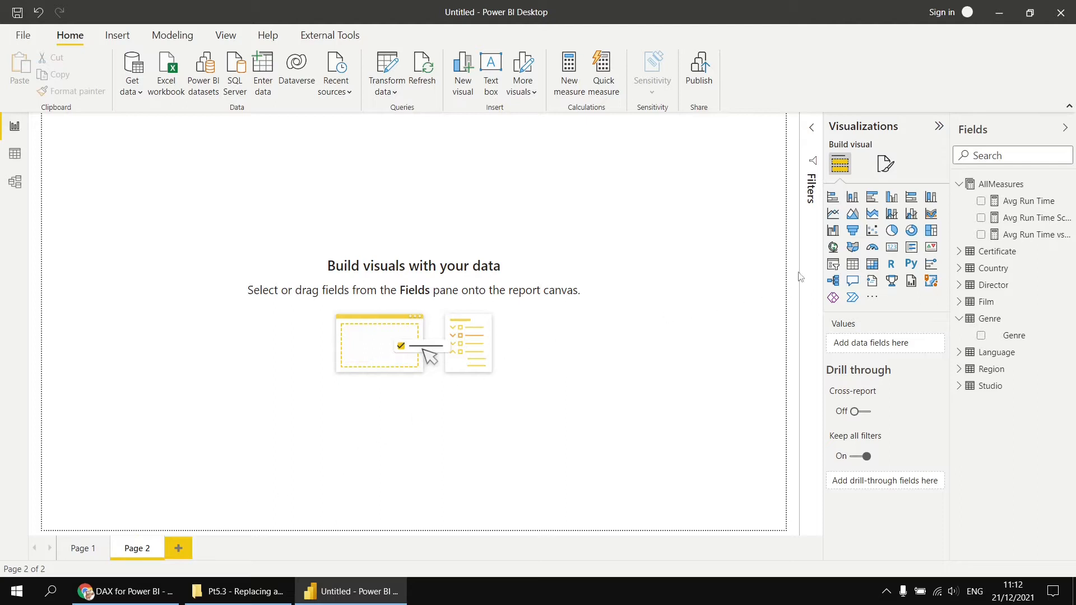
{"action": "left_click", "coordinate": [873, 264]}
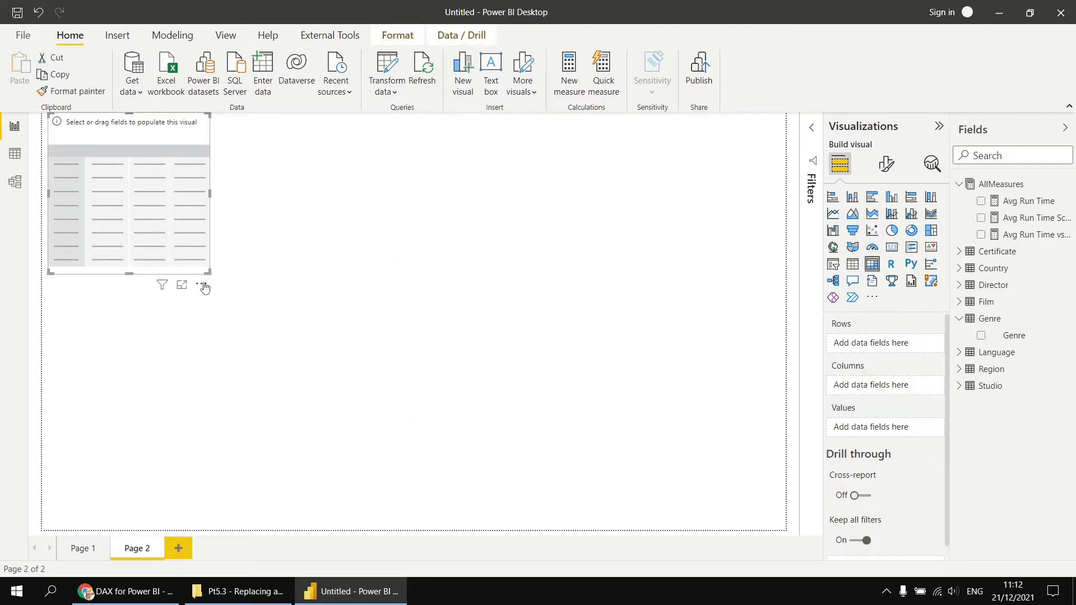
{"action": "left_click_drag", "start_coordinate": [209, 273], "coordinate": [417, 536]}
- Populate the matrix with Genre as rows, Certificate as columns and Avg Run Time as values
{"action": "left_click_drag", "start_coordinate": [1003, 335], "coordinate": [891, 343]}
{"action": "left_click", "coordinate": [960, 251]}
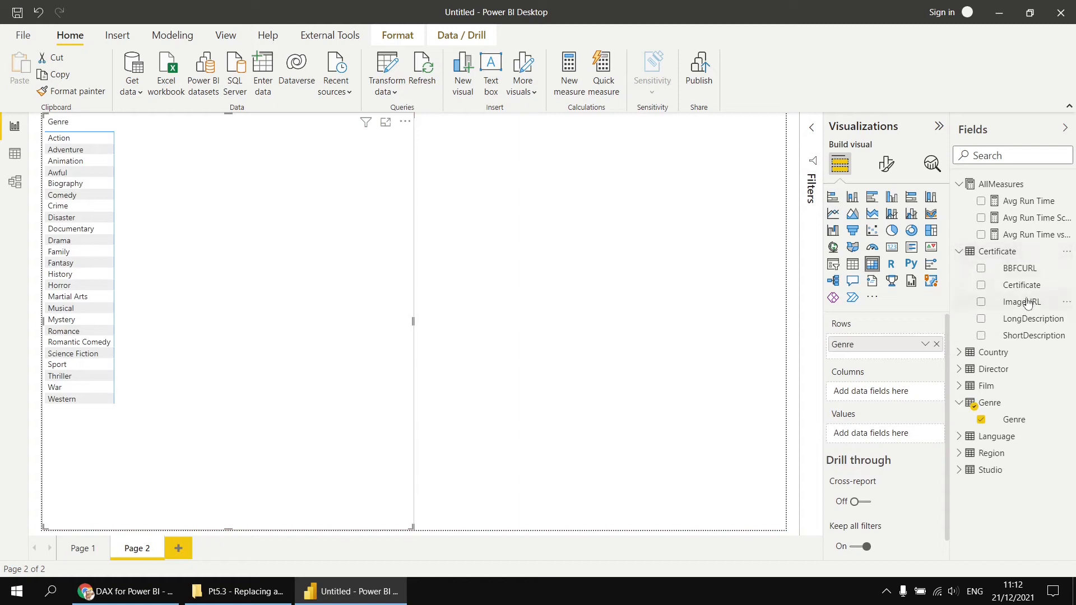
{"action": "left_click_drag", "start_coordinate": [1023, 285], "coordinate": [895, 392]}
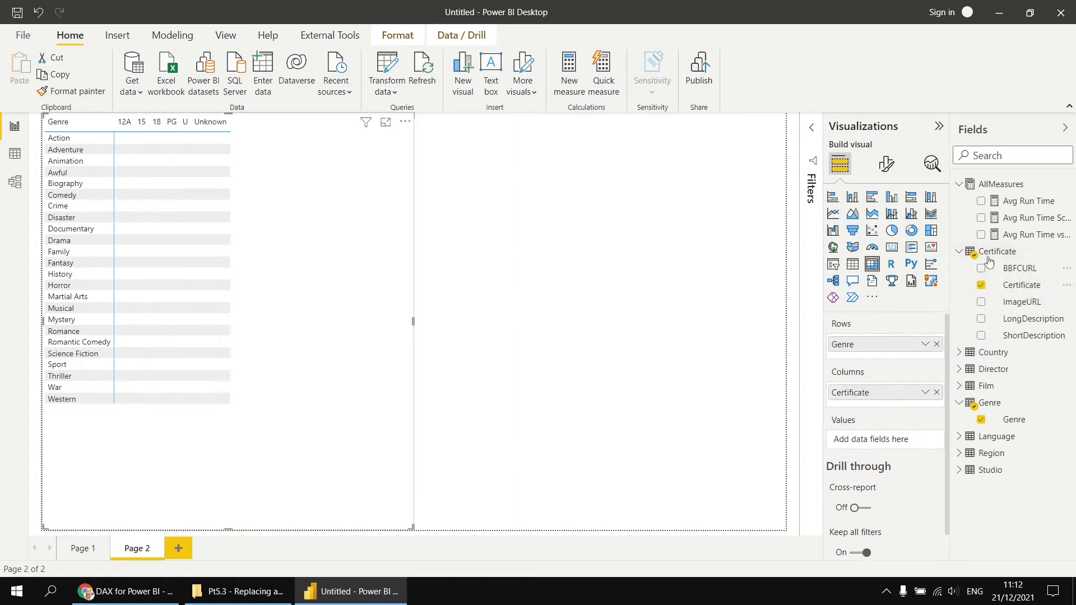
{"action": "left_click_drag", "start_coordinate": [1023, 202], "coordinate": [882, 442]}
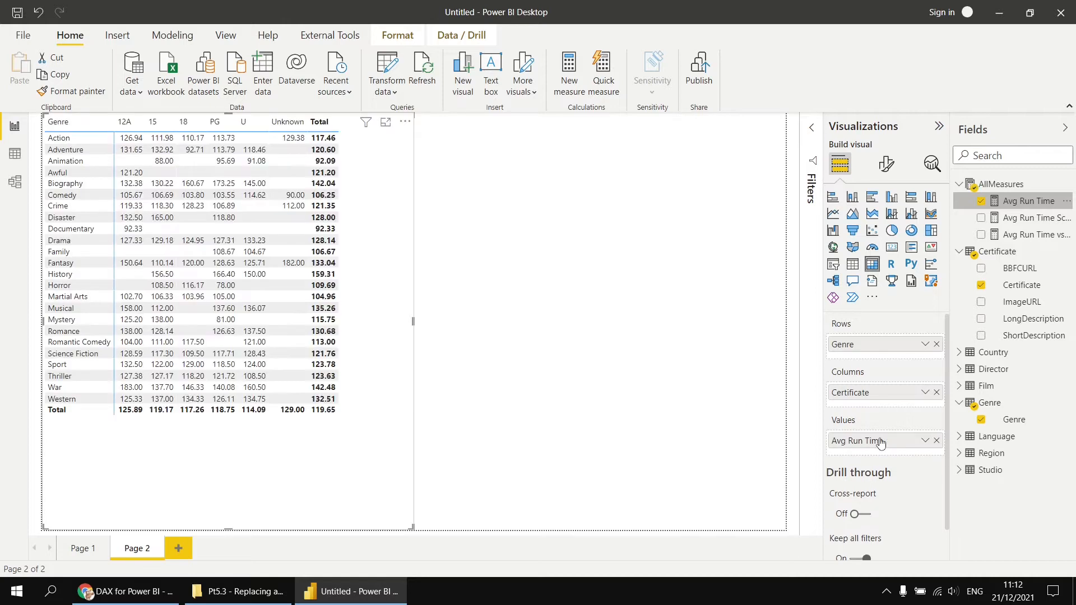
- Set the font size of the matrix values to 13 pt
{"action": "left_click", "coordinate": [886, 164]}
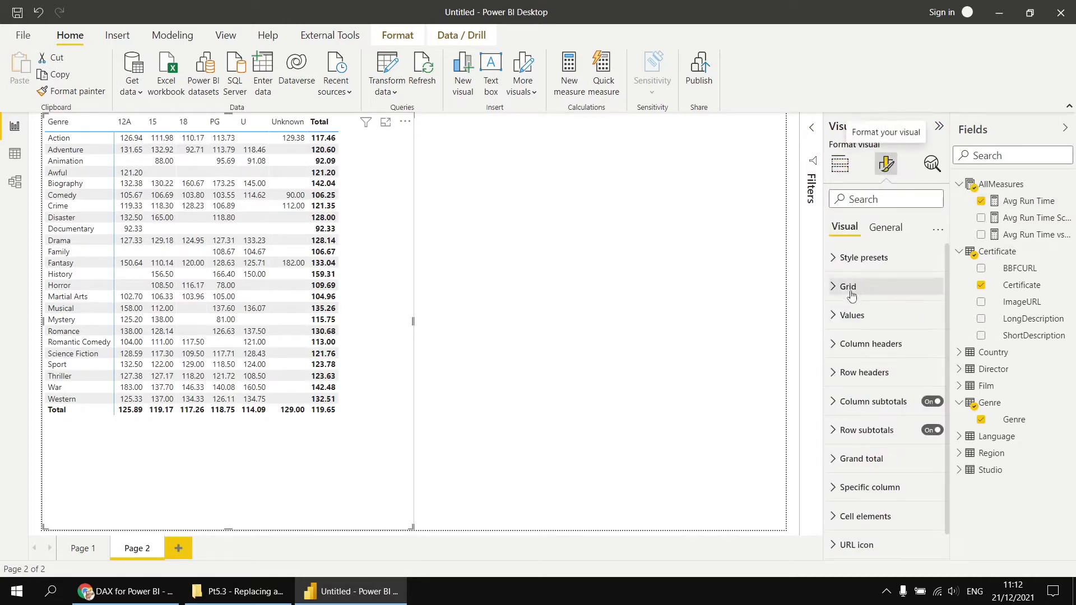
{"action": "left_click", "coordinate": [852, 315]}
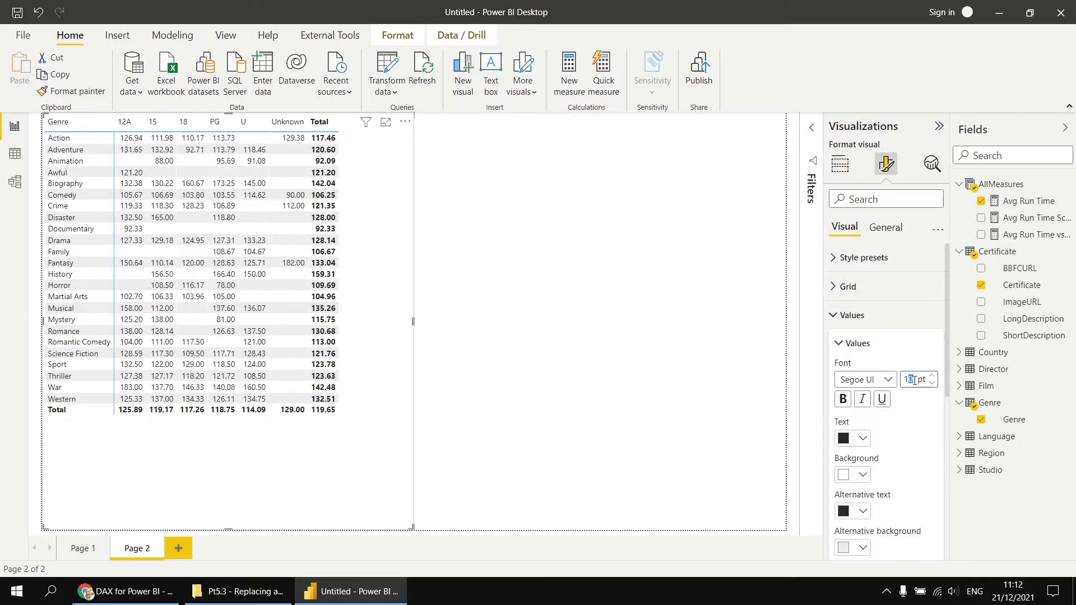
{"action": "type", "text": "3"}
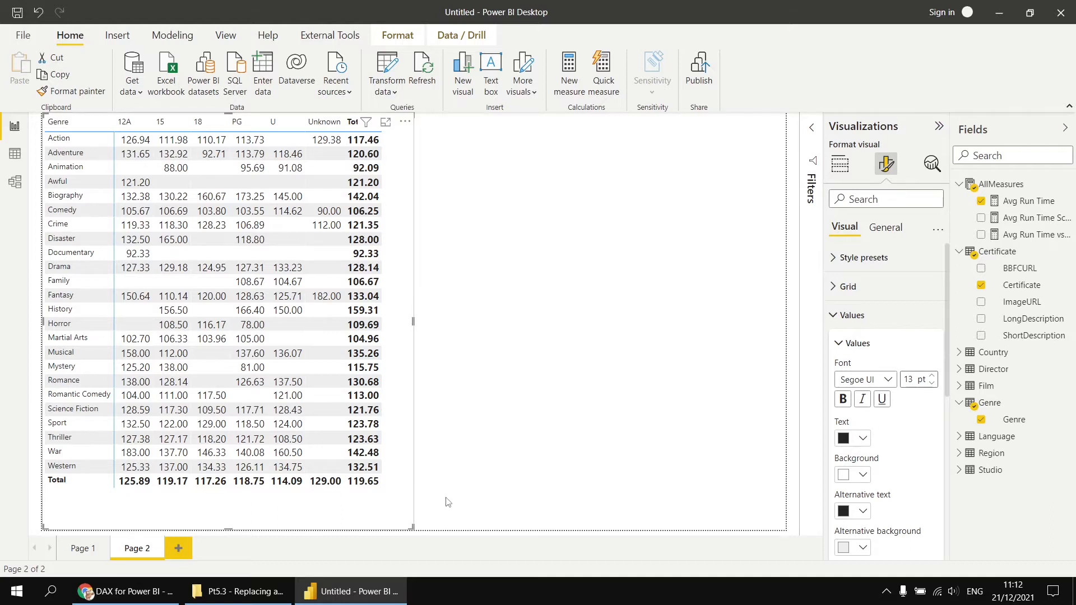
- Duplicate the matrix into the page's right half and replace the copy's Avg Run Time value with Avg Run Time Sci Fi
{"action": "key", "text": "ctrl+c"}
{"action": "left_click", "coordinate": [562, 486]}
{"action": "key", "text": "ctrl+v"}
{"action": "left_click_drag", "start_coordinate": [405, 512], "coordinate": [785, 519]}
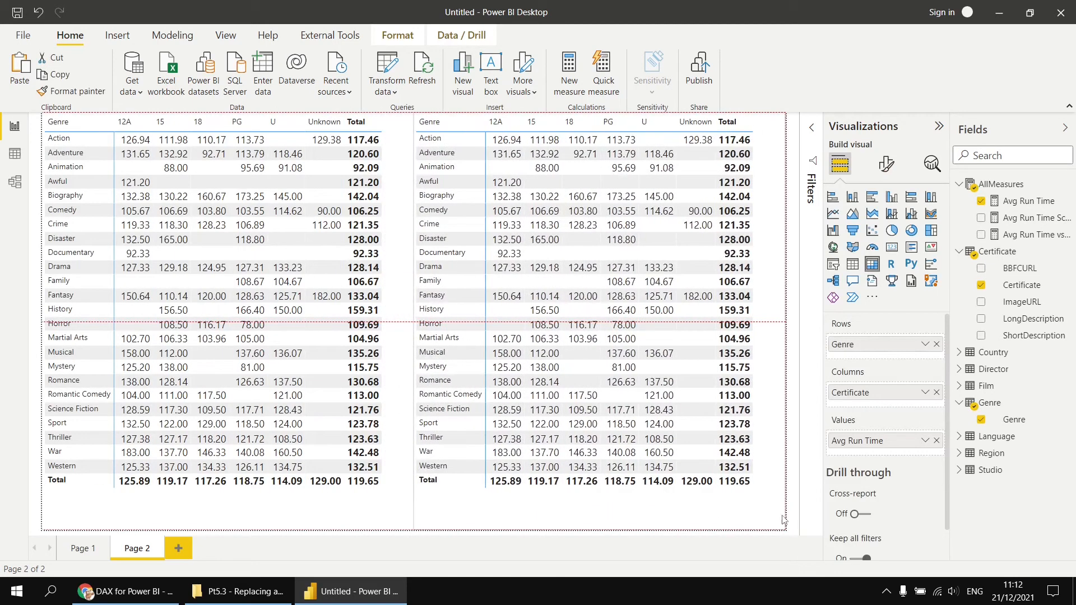
{"action": "left_click", "coordinate": [936, 441]}
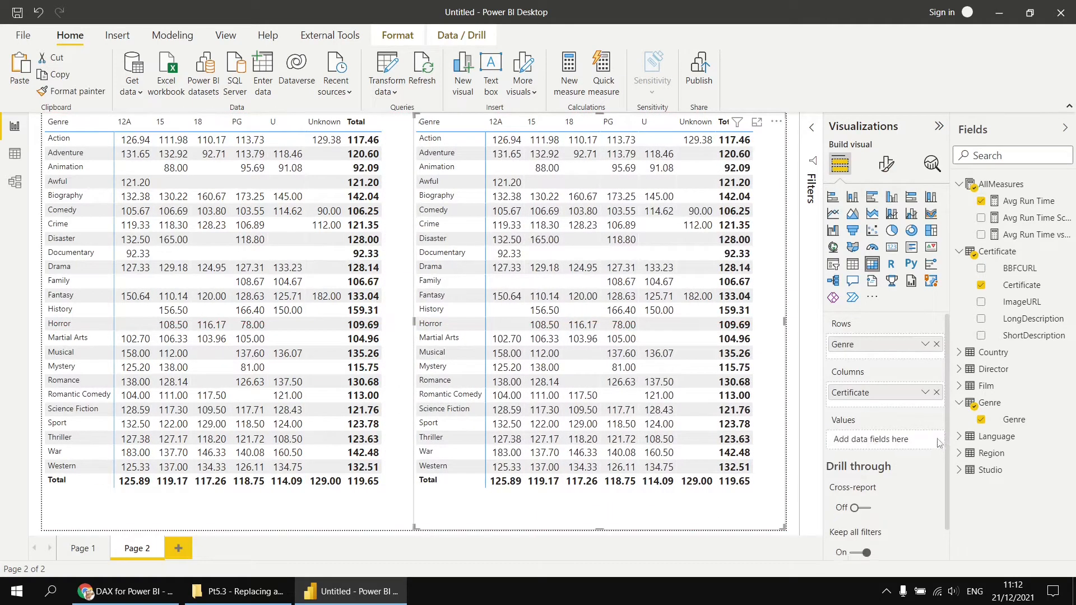
{"action": "left_click", "coordinate": [981, 218]}
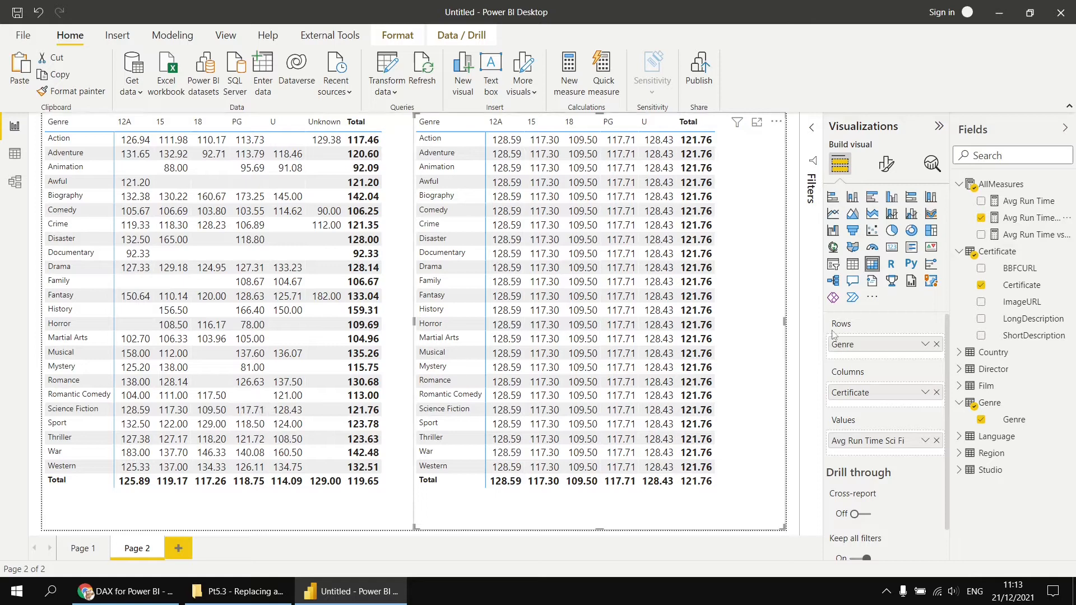
- Create a measure named Avg Run Time Sci Fi PG in the AllMeasures table from a copy of the Avg Run Time Sci Fi formula
{"action": "left_click", "coordinate": [1025, 219]}
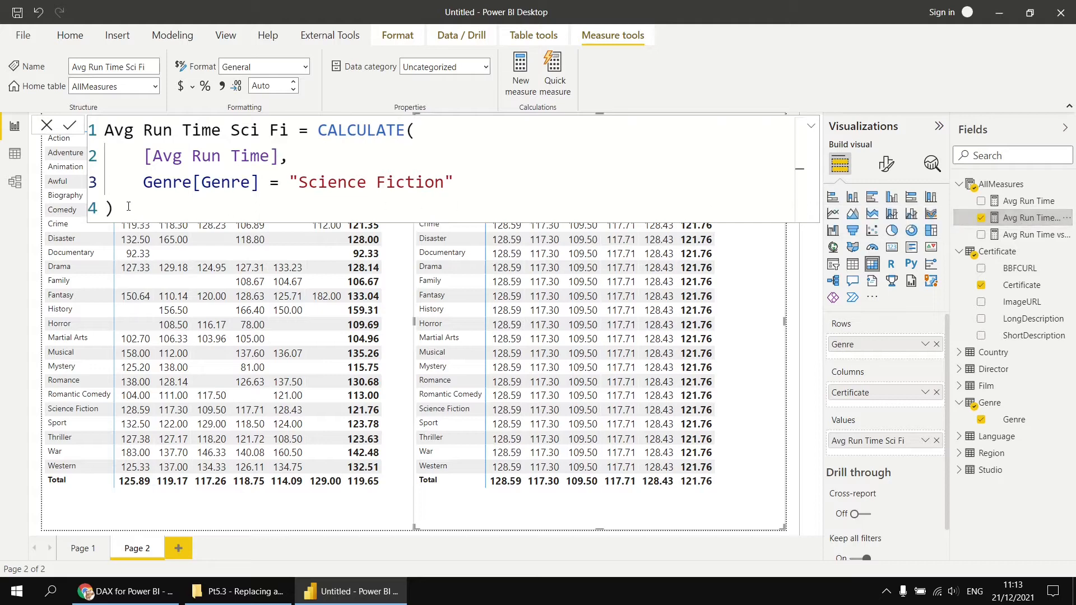
{"action": "left_click_drag", "start_coordinate": [128, 210], "coordinate": [104, 137]}
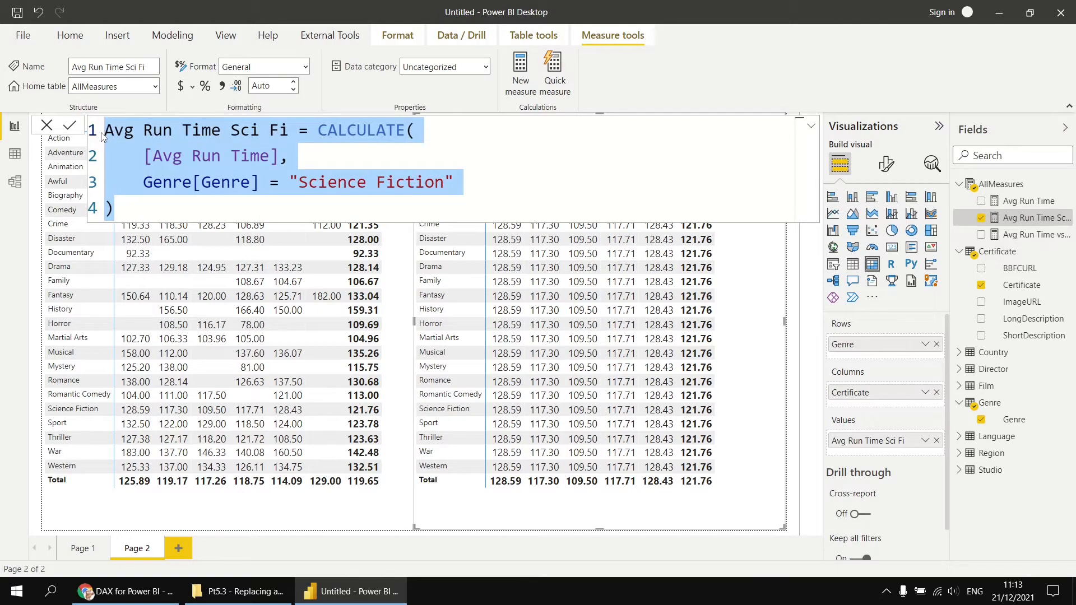
{"action": "left_click", "coordinate": [991, 190]}
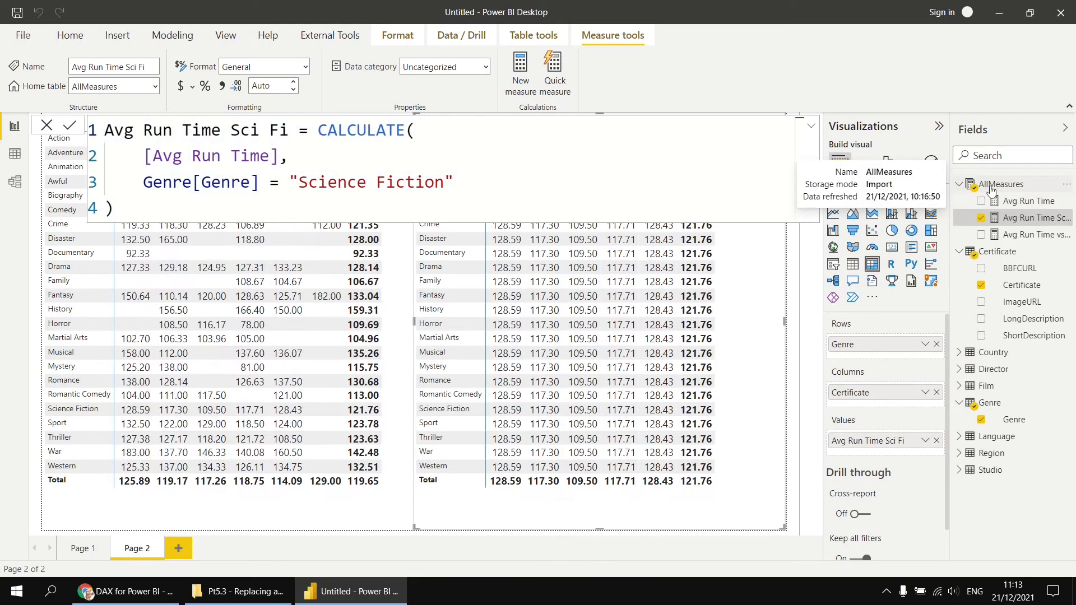
{"action": "right_click", "coordinate": [988, 189]}
{"action": "left_click", "coordinate": [948, 196]}
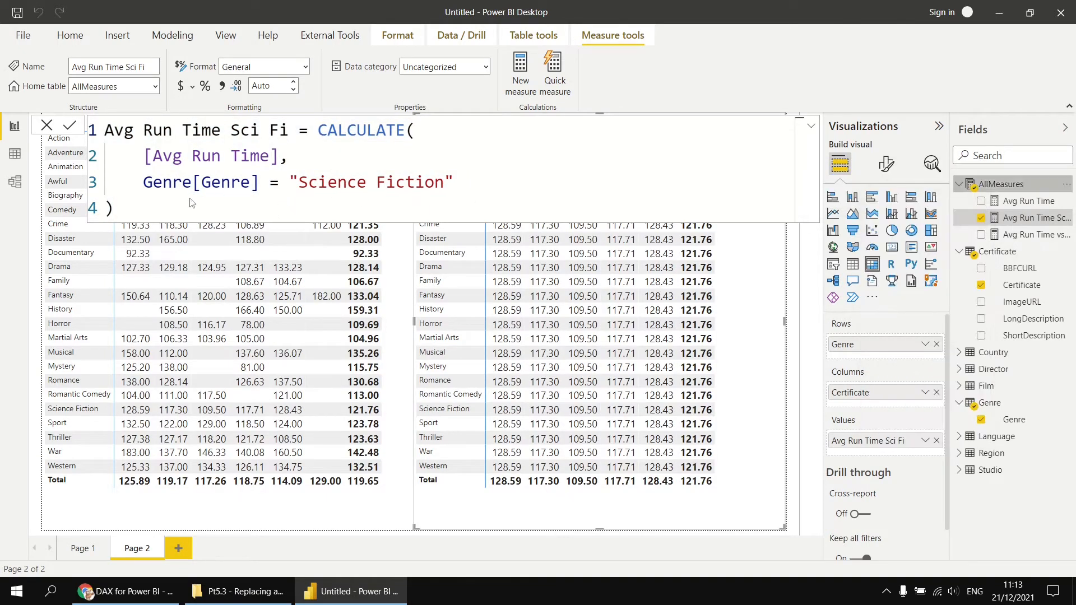
{"action": "key", "text": "ctrl+v"}
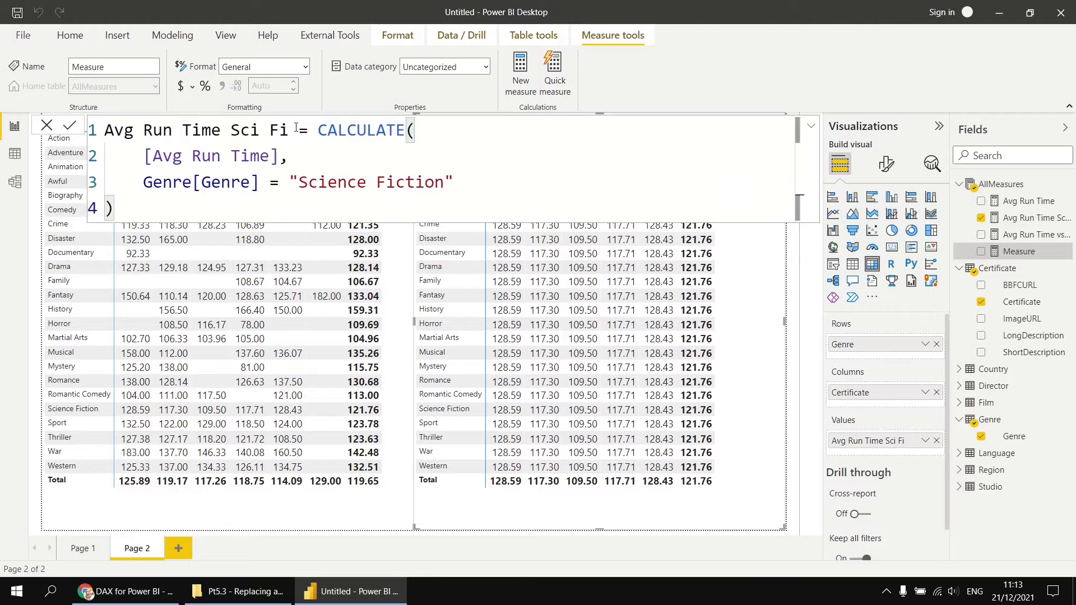
{"action": "left_click", "coordinate": [290, 132]}
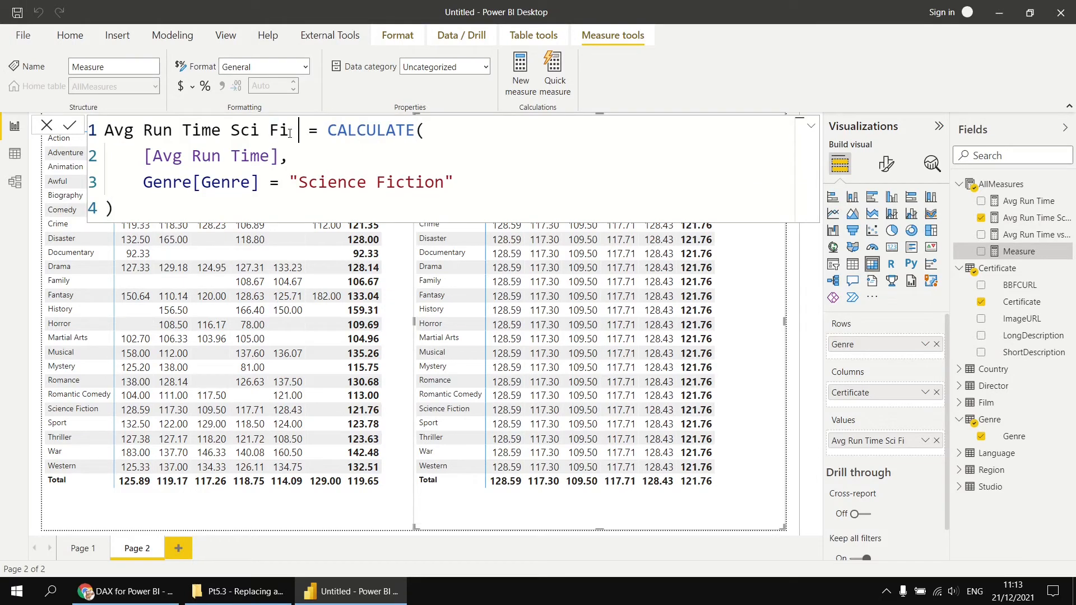
{"action": "type", "text": "PG"}
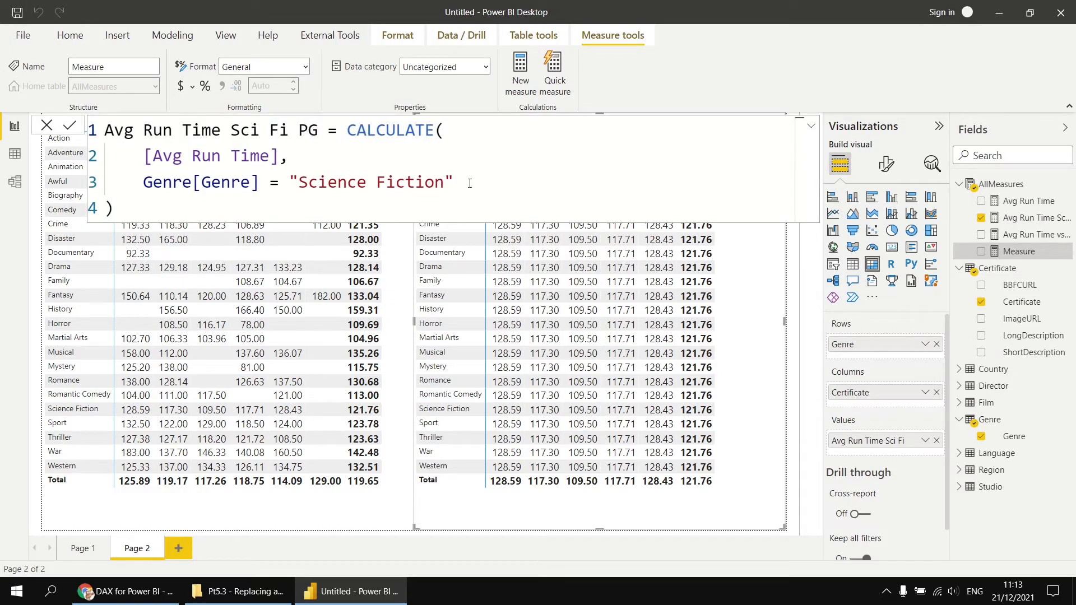
- Add the second CALCULATE filter Certificate[Certificate] = "PG" to the Avg Run Time Sci Fi PG measure
{"action": "left_click", "coordinate": [470, 184]}
{"action": "type", "text": ","}
{"action": "key", "text": "shift+Return"}
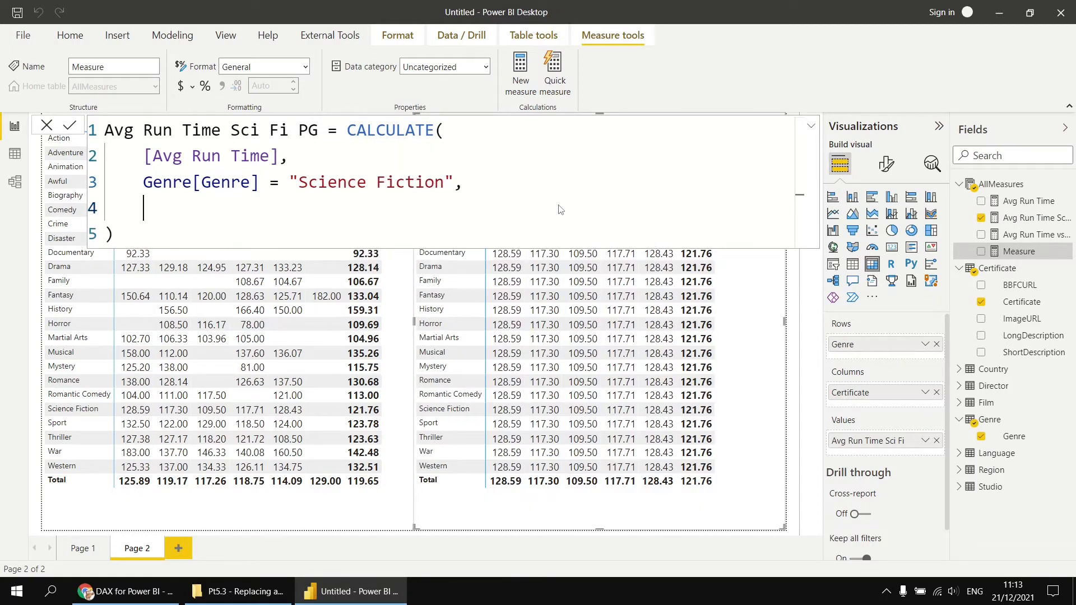
{"action": "type", "text": "cert"}
{"action": "key", "text": "Down"}
{"action": "key", "text": "Down"}
{"action": "key", "text": "Down"}
{"action": "key", "text": "Tab"}
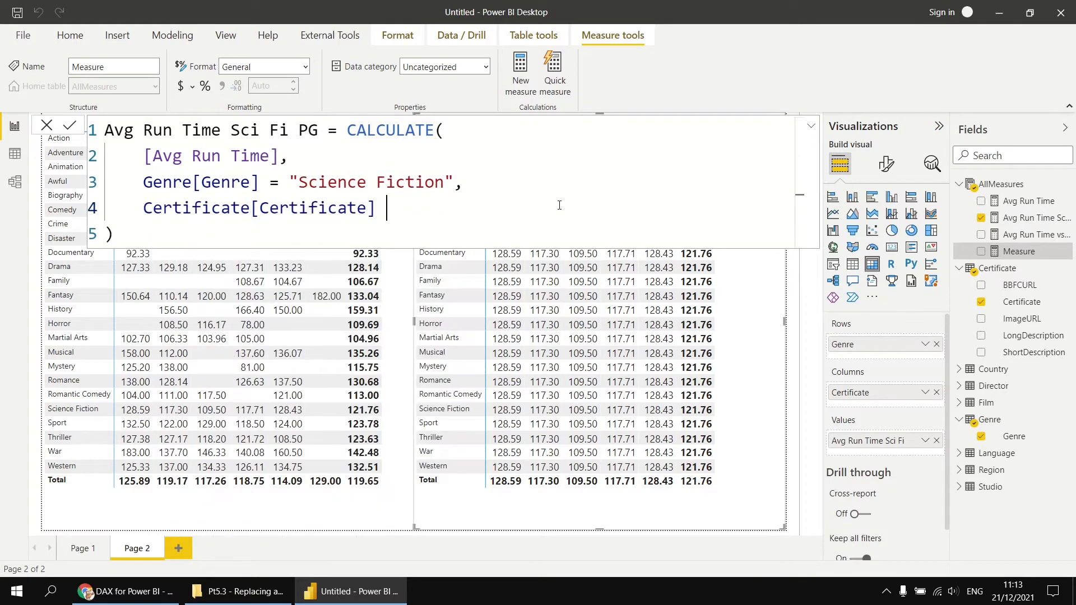
{"action": "type", "text": "= \"PG\""}
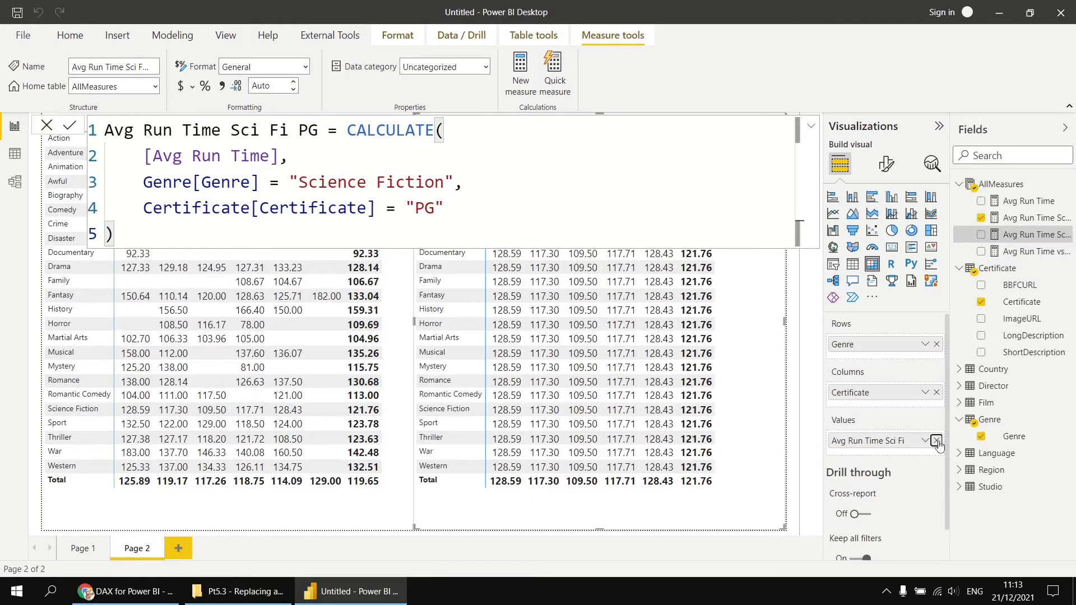
- Replace the second matrix's Avg Run Time Sci Fi value with Avg Run Time Sci Fi PG
{"action": "left_click", "coordinate": [937, 441]}
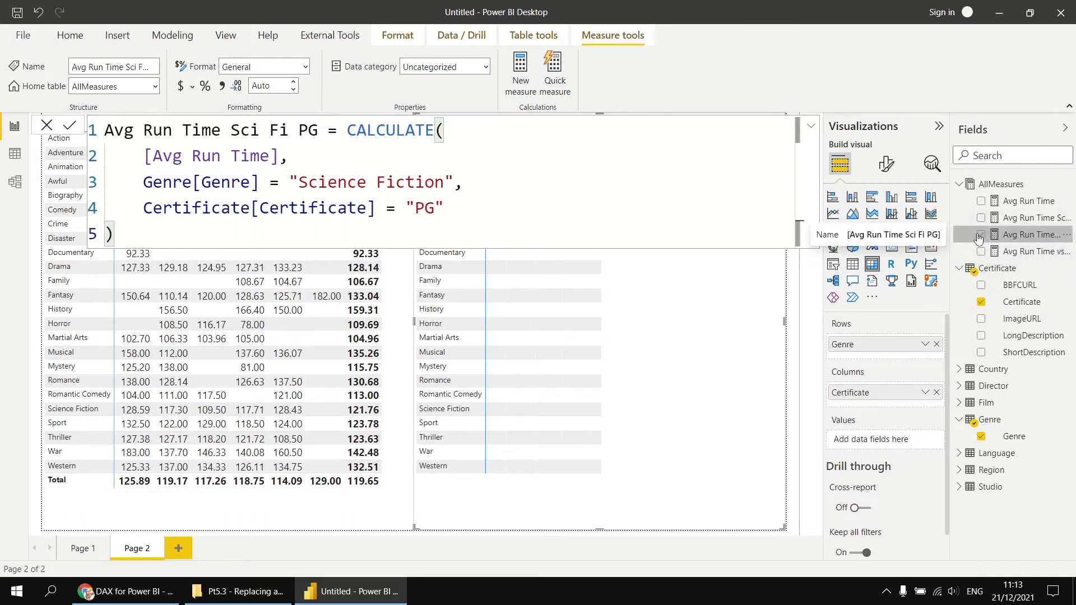
{"action": "left_click", "coordinate": [980, 235]}
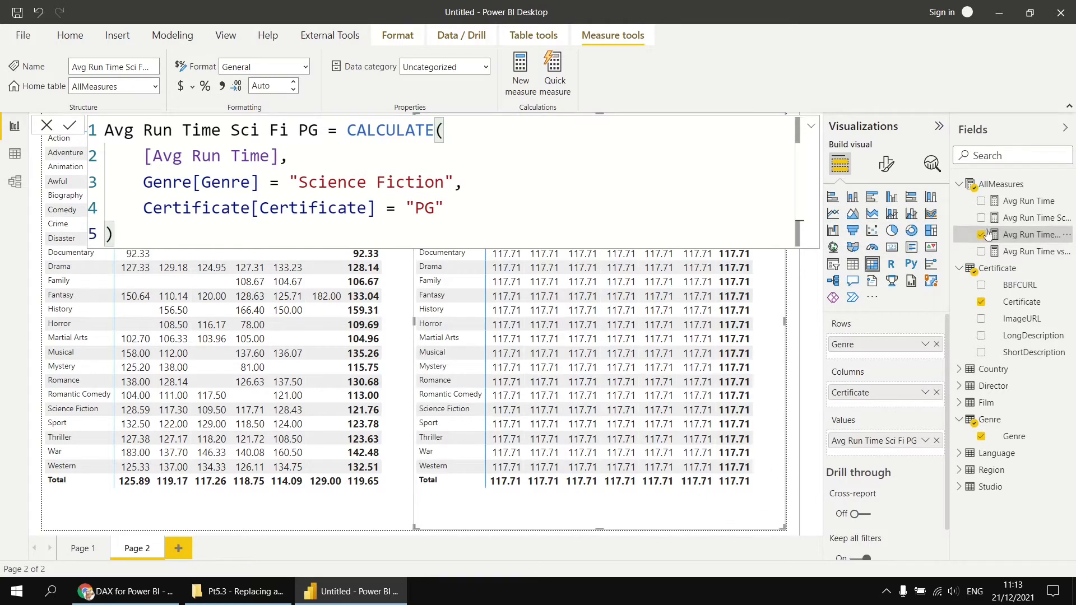
{"action": "left_click", "coordinate": [1009, 185]}
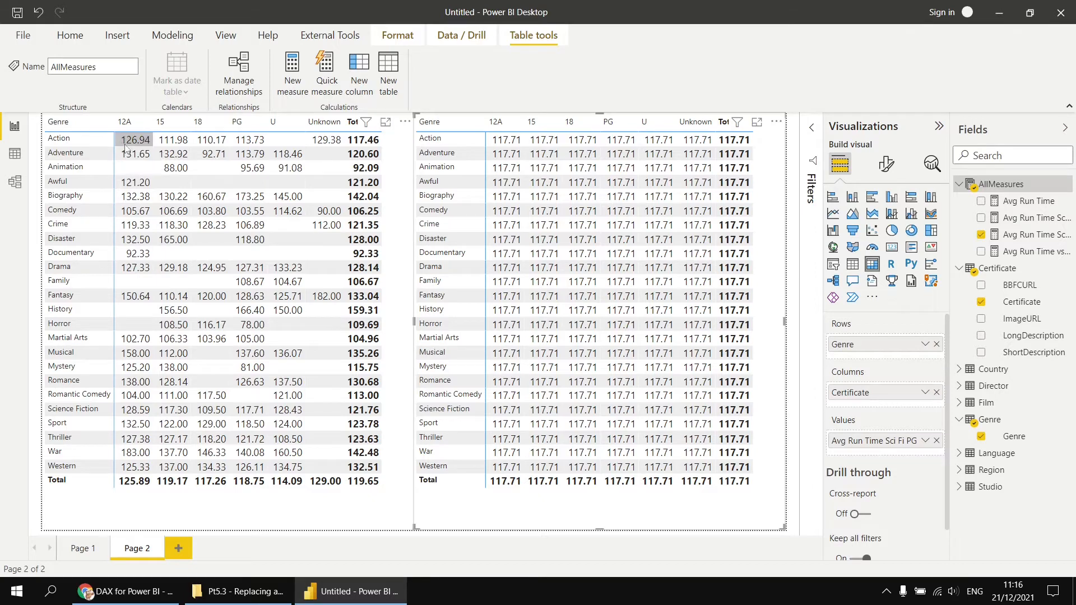
- Create another measure in the AllMeasures table holding a copy of the Avg Run Time vs Sci Fi formula
{"action": "left_click", "coordinate": [1020, 252]}
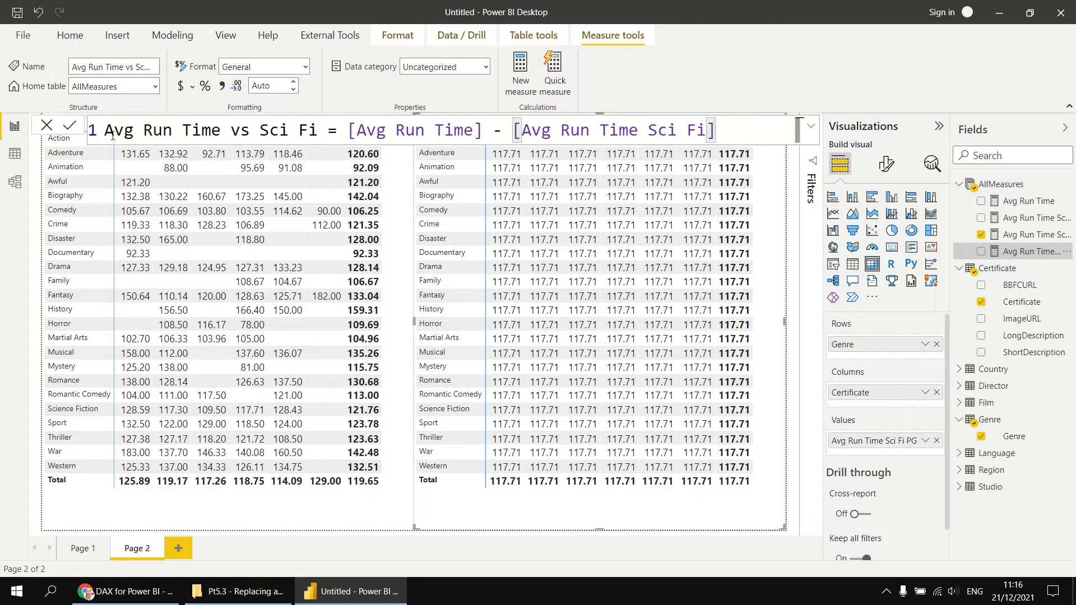
{"action": "left_click_drag", "start_coordinate": [112, 135], "coordinate": [729, 134]}
{"action": "key", "text": "ctrl+c"}
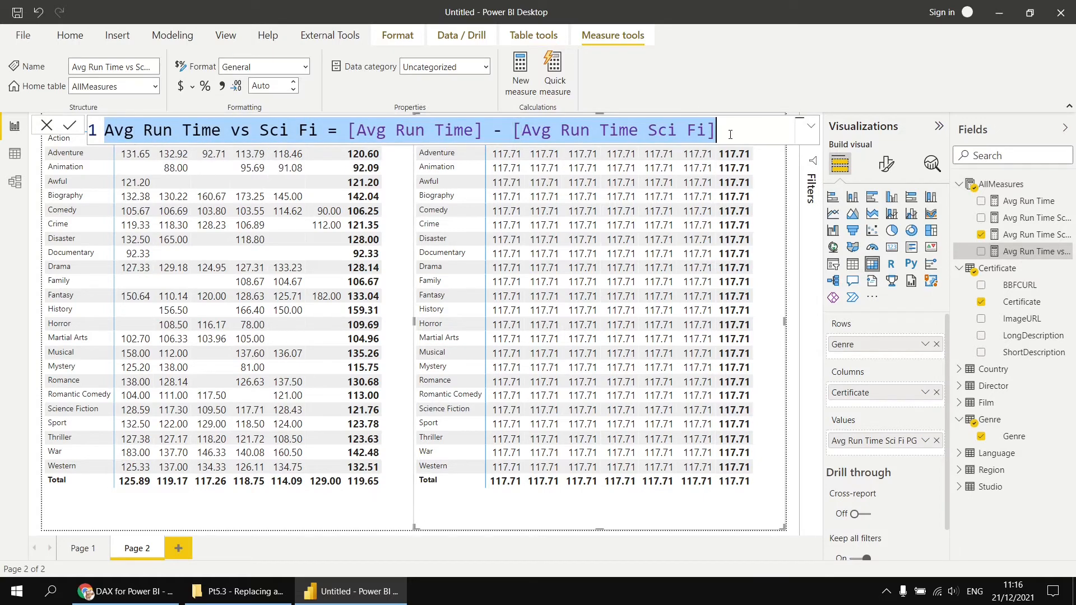
{"action": "right_click", "coordinate": [986, 186]}
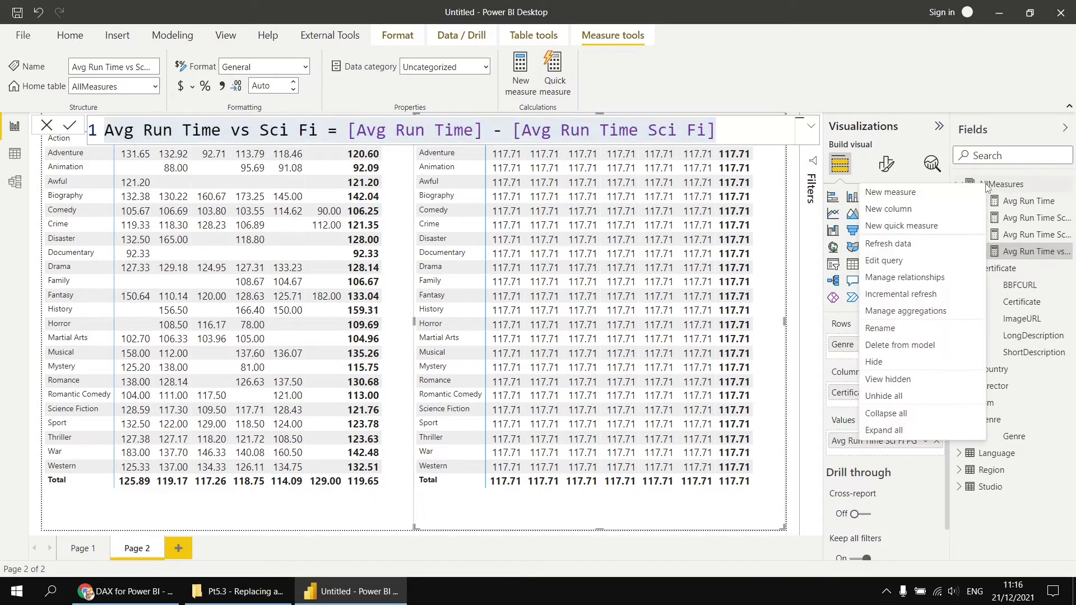
{"action": "left_click", "coordinate": [916, 193]}
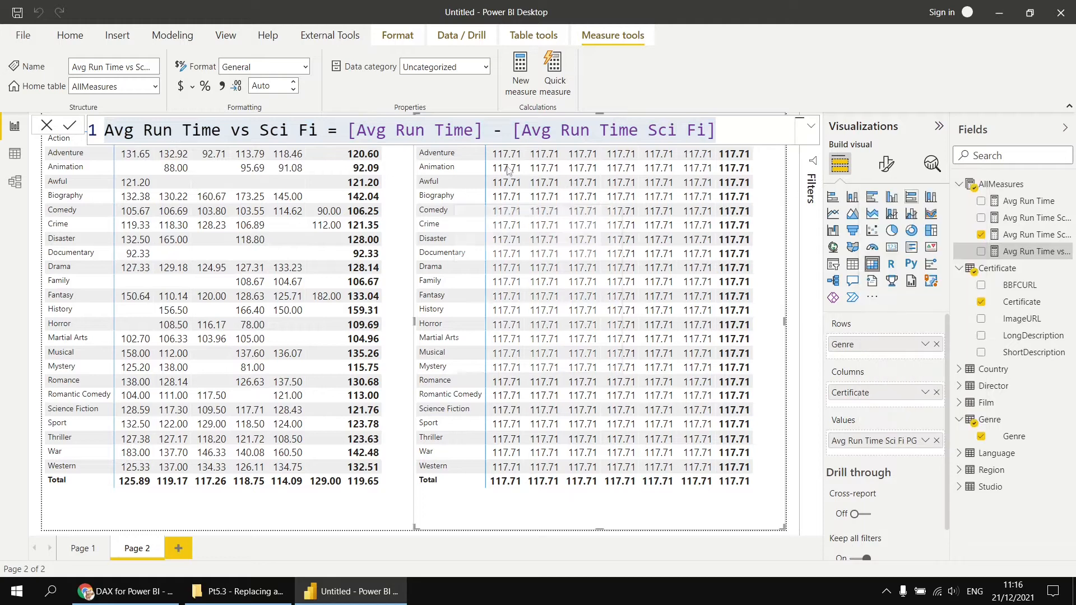
{"action": "key", "text": "ctrl+a"}
{"action": "key", "text": "ctrl+v"}
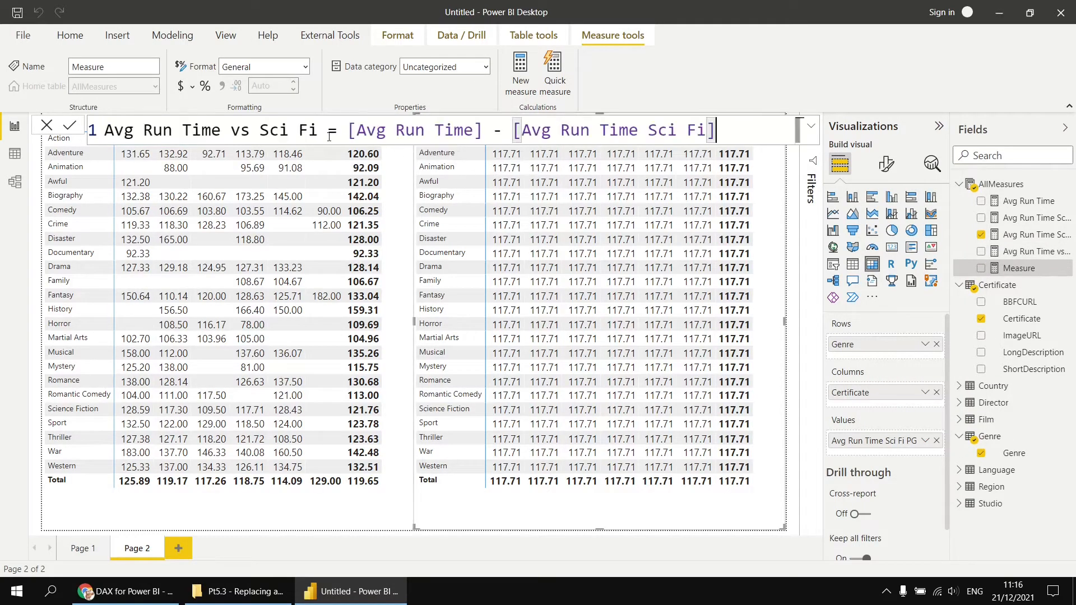
- Name the copied measure Avg Run Time vs Sci Fi PG and make it subtract [Avg Run Time Sci Fi PG]
{"action": "left_click", "coordinate": [317, 130]}
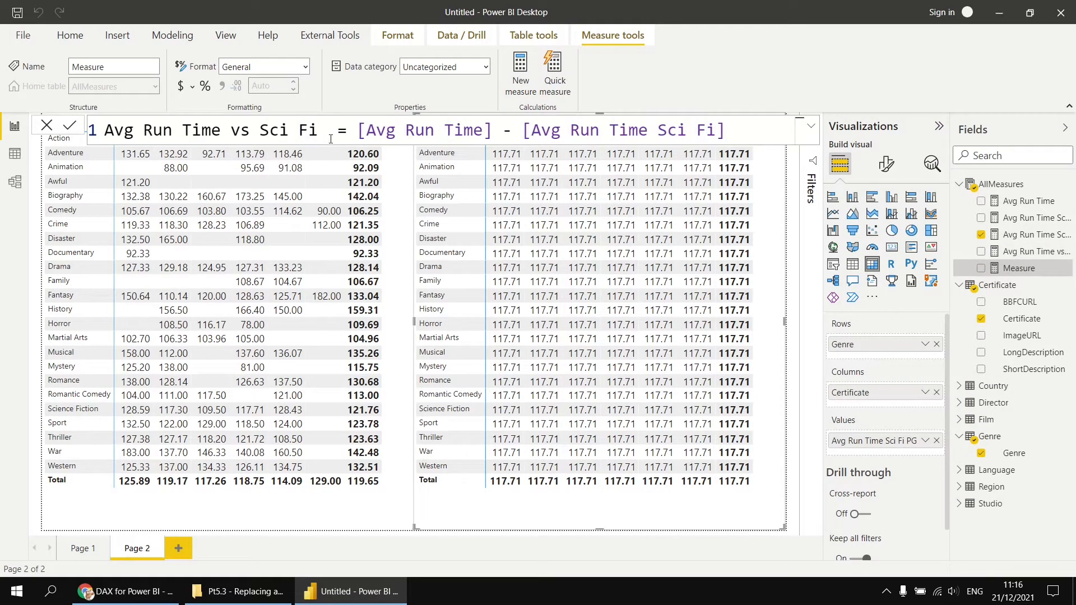
{"action": "type", "text": "PG"}
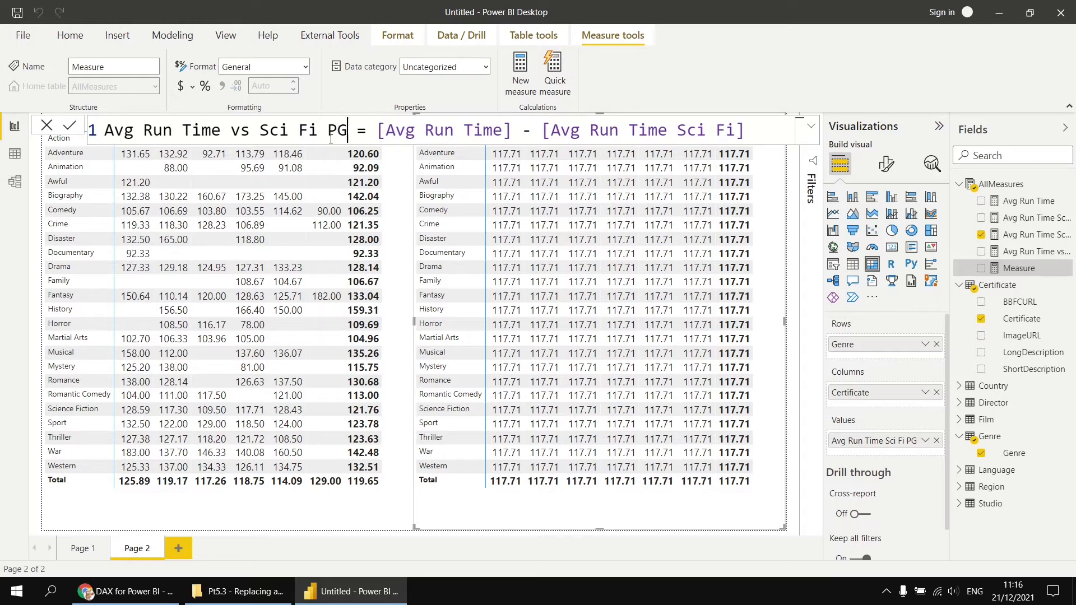
{"action": "left_click", "coordinate": [733, 131]}
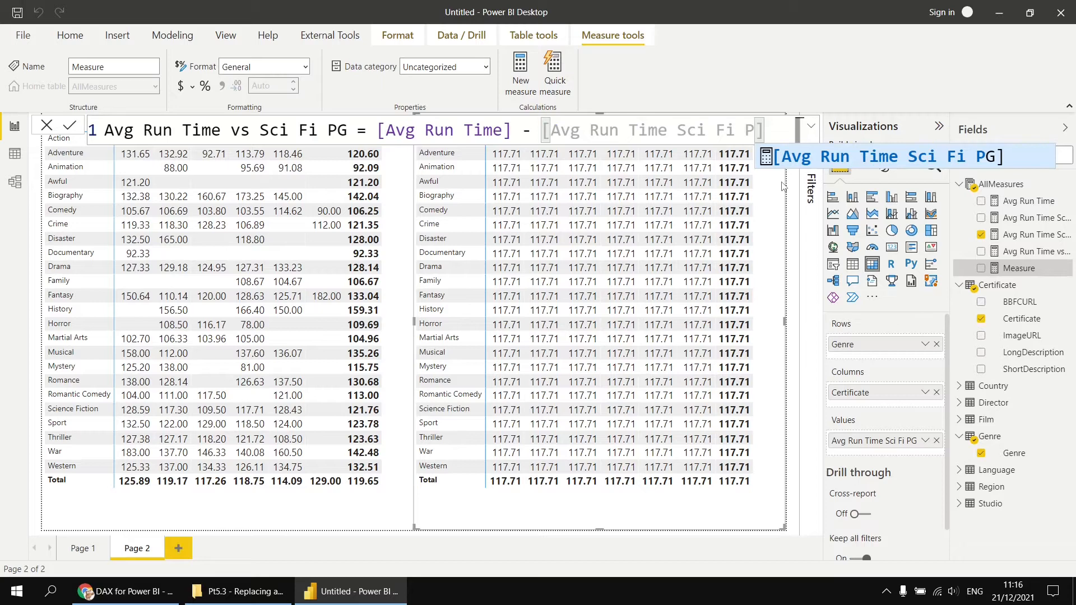
{"action": "key", "text": "Tab"}
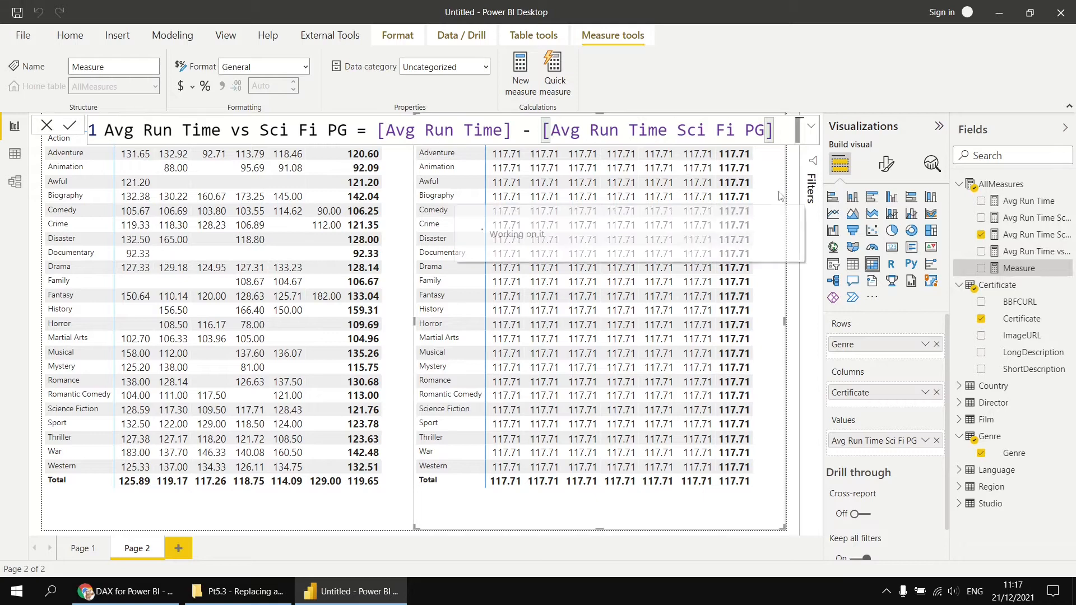
- Replace the second matrix's Avg Run Time Sci Fi PG value with Avg Run Time vs Sci Fi PG
{"action": "left_click", "coordinate": [937, 440]}
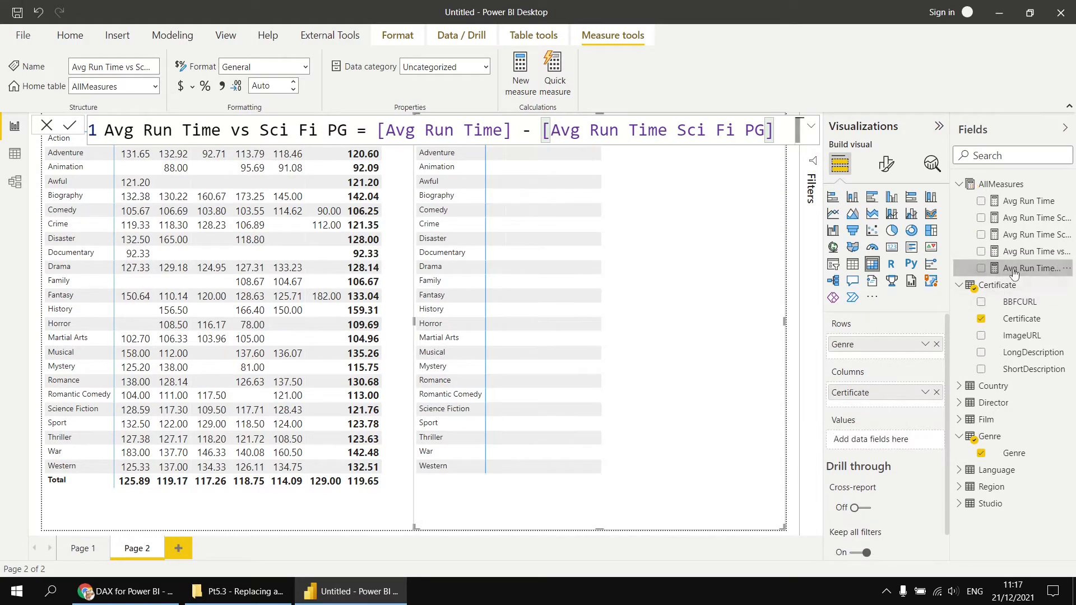
{"action": "left_click_drag", "start_coordinate": [1031, 269], "coordinate": [883, 441]}
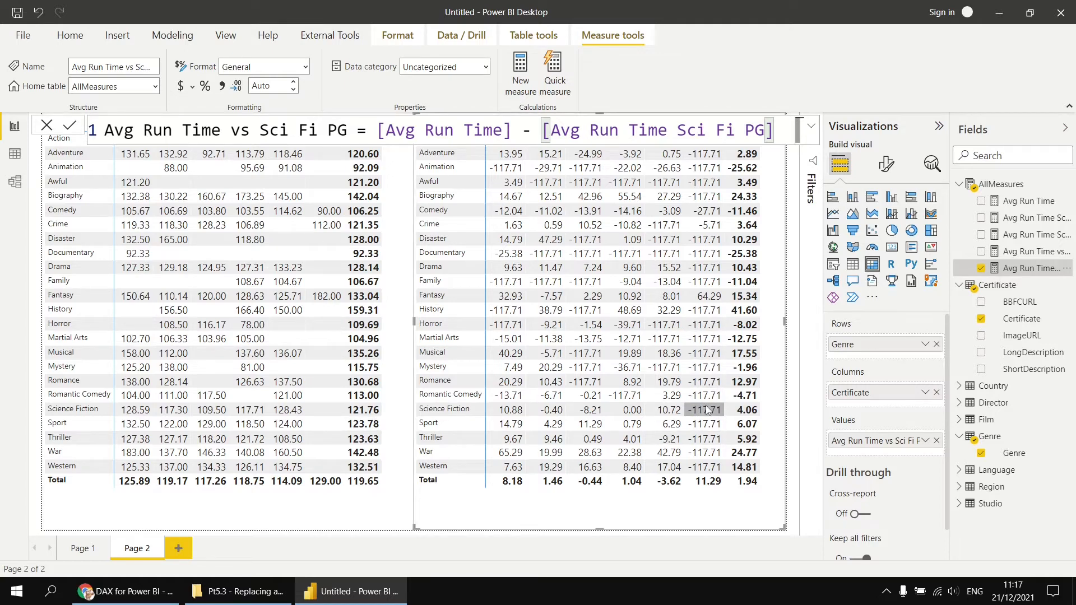
- Precede the subtraction in Avg Run Time vs Sci Fi PG with an IF function testing NOT ISBLANK([Avg Run Time])
{"action": "left_click", "coordinate": [374, 130]}
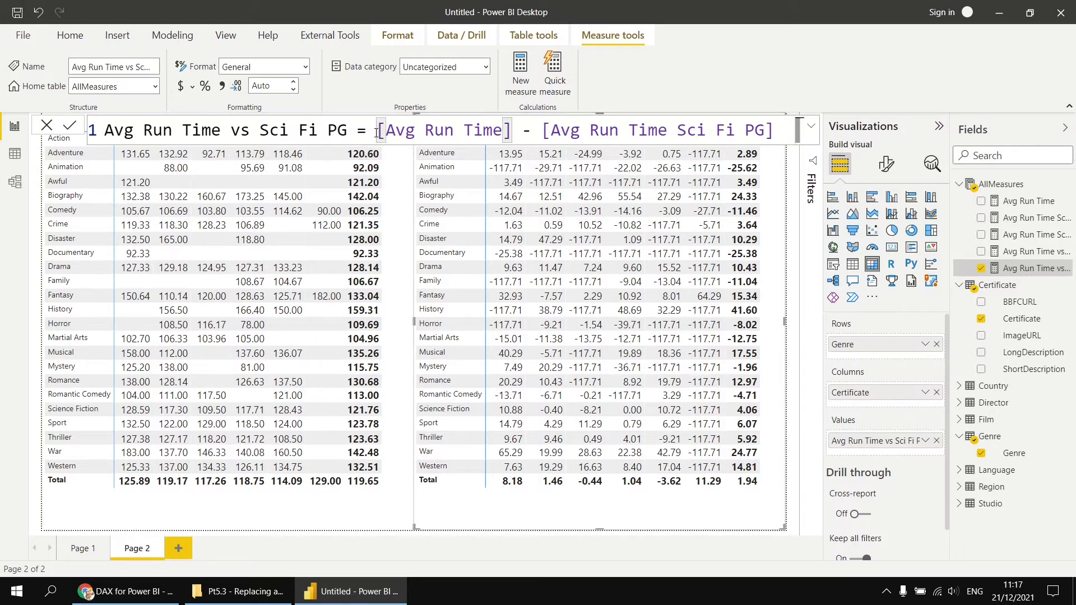
{"action": "key", "text": "shift+Return"}
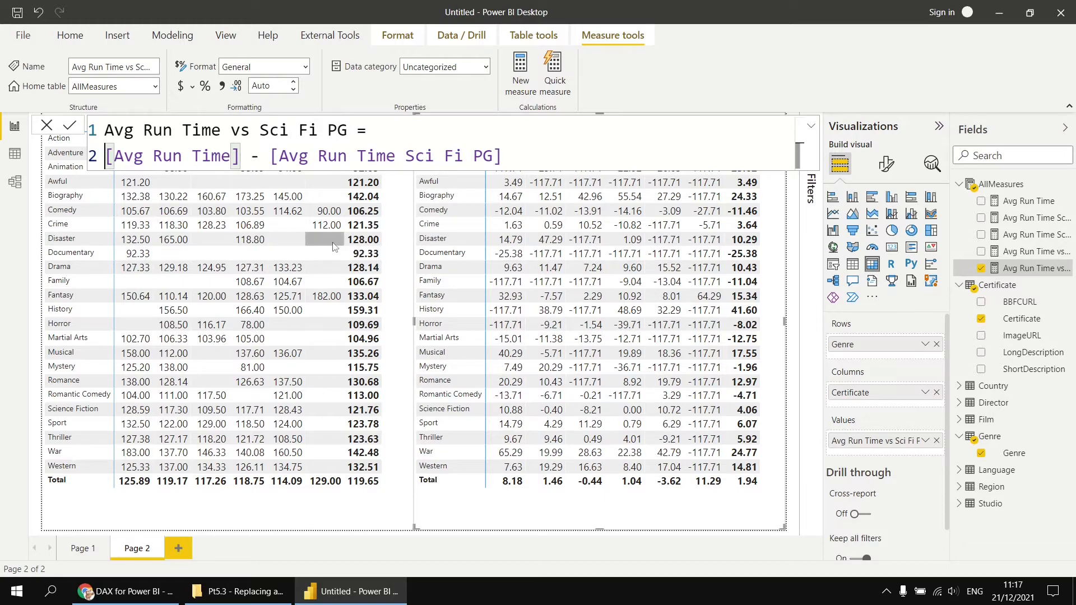
{"action": "left_click", "coordinate": [398, 133]}
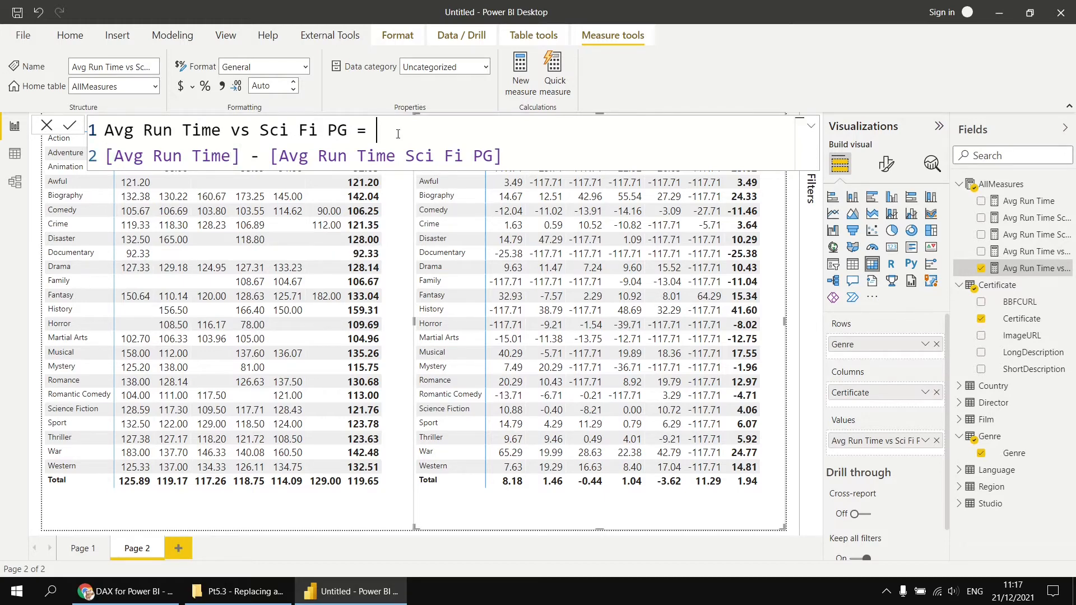
{"action": "type", "text": "IF("}
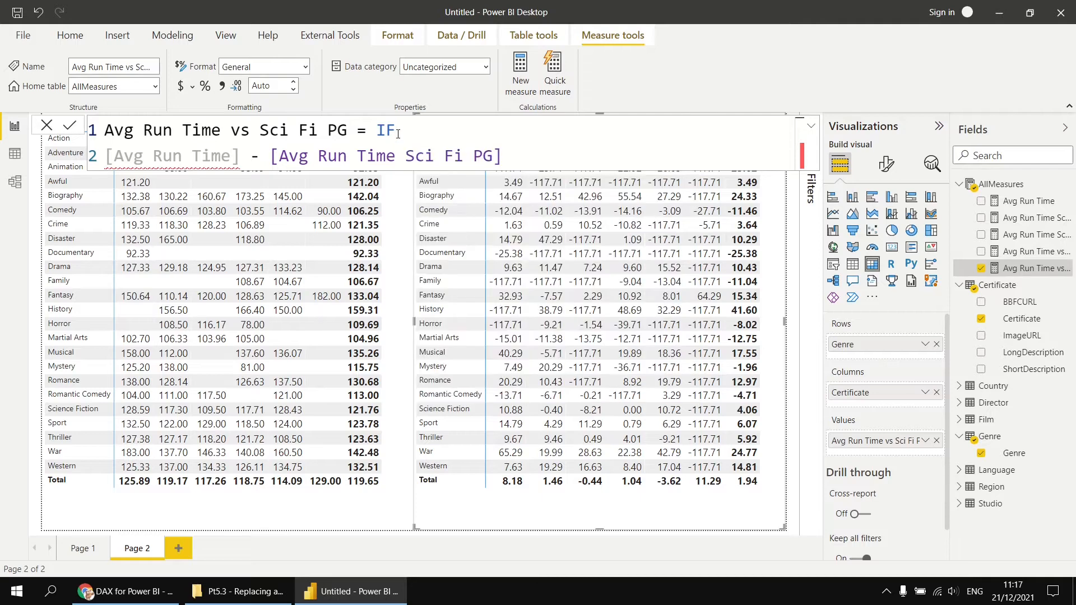
{"action": "key", "text": "shift+Return"}
{"action": "type", "text": "NOT ISB"}
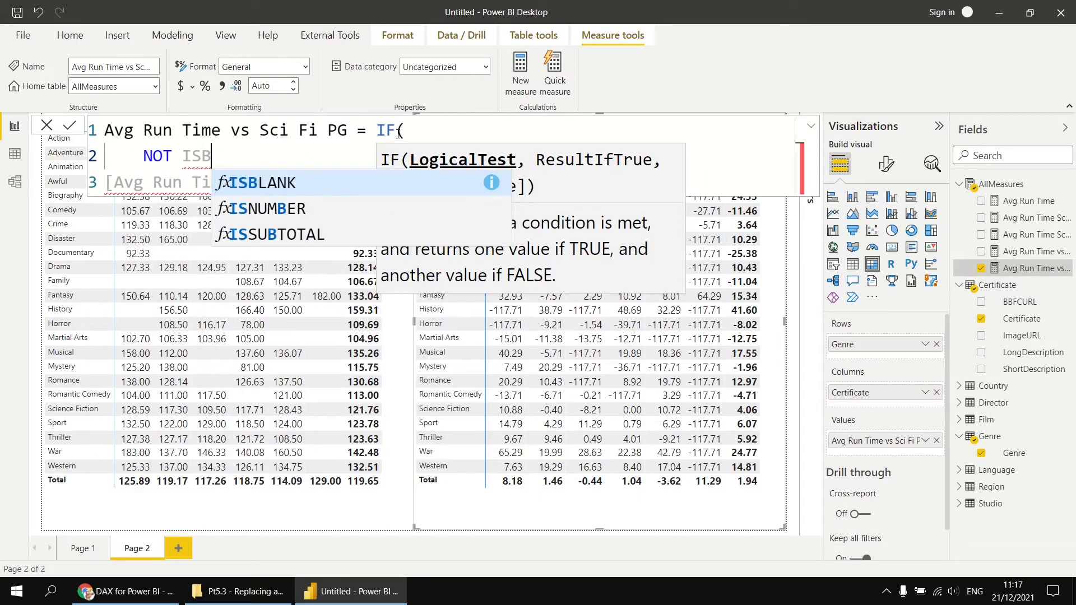
{"action": "key", "text": "Tab"}
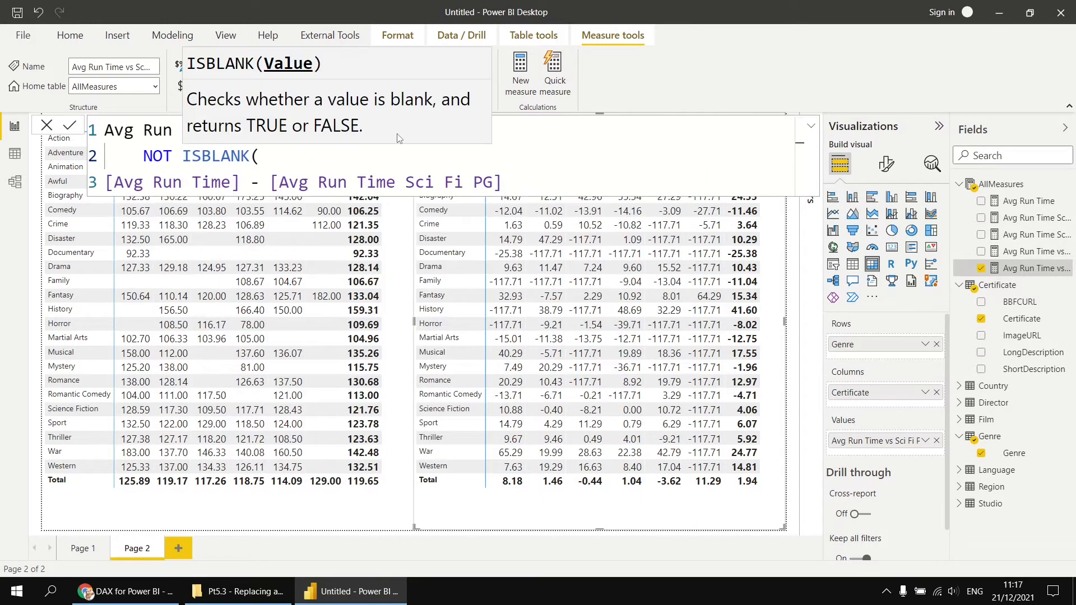
{"action": "type", "text": "[av"}
{"action": "key", "text": "Tab"}
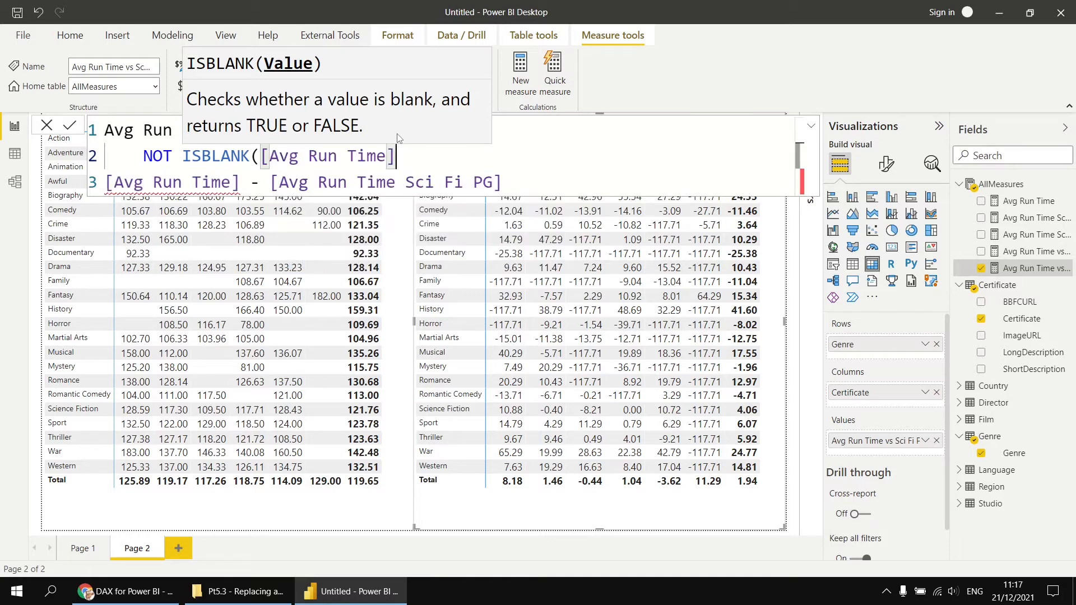
{"action": "type", "text": "),"}
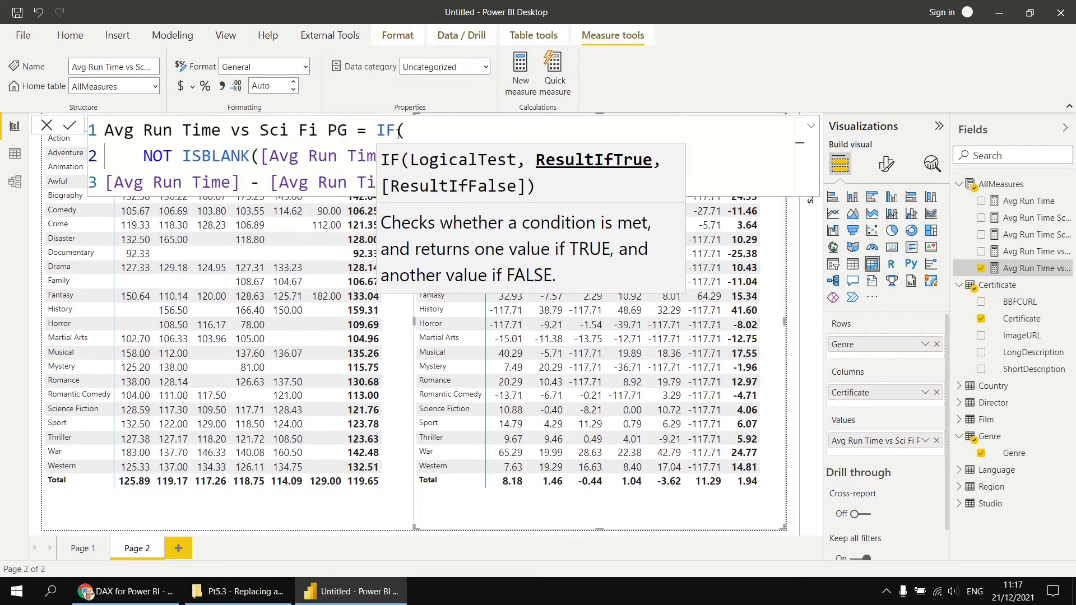
{"action": "key", "text": "shift+Return"}
{"action": "key", "text": "Delete"}
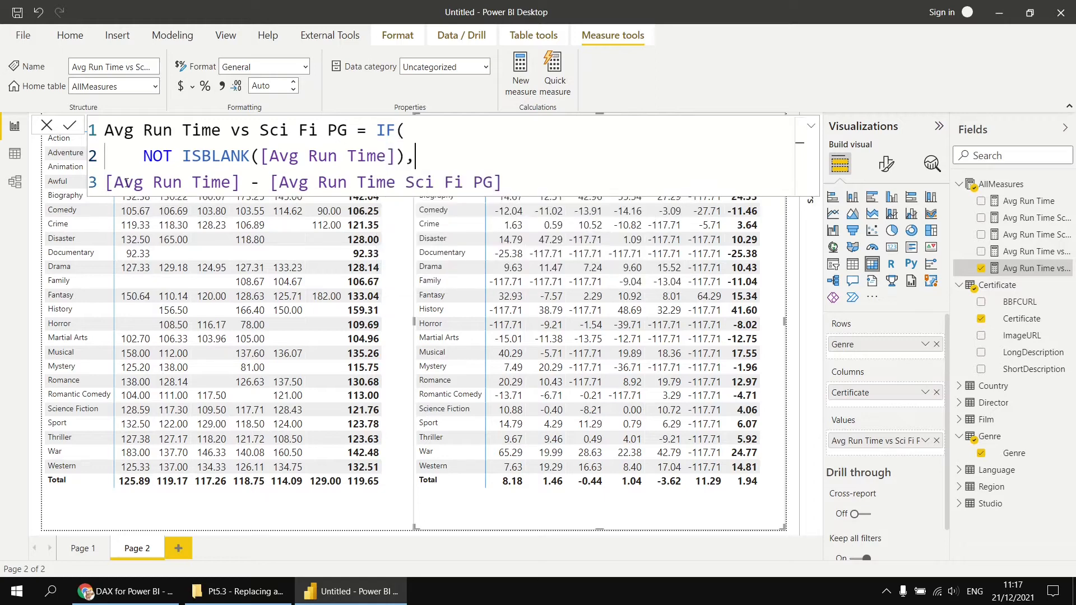
- Indent the subtraction inside the IF function, close the function on its own line and commit the Avg Run Time vs Sci Fi PG measure
{"action": "left_click", "coordinate": [107, 183]}
{"action": "key", "text": "Tab"}
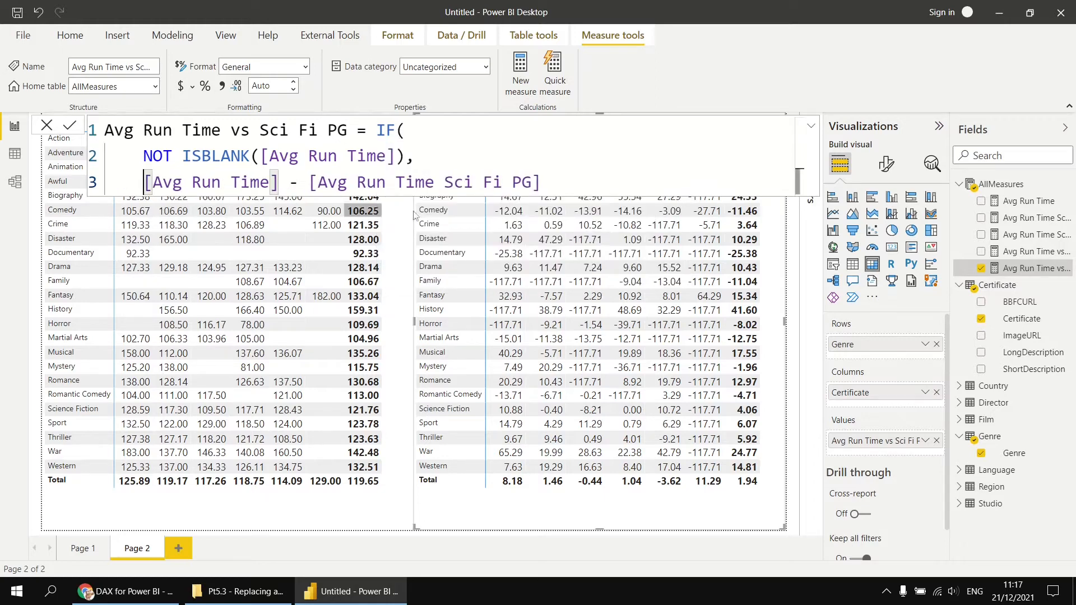
{"action": "left_click", "coordinate": [549, 184]}
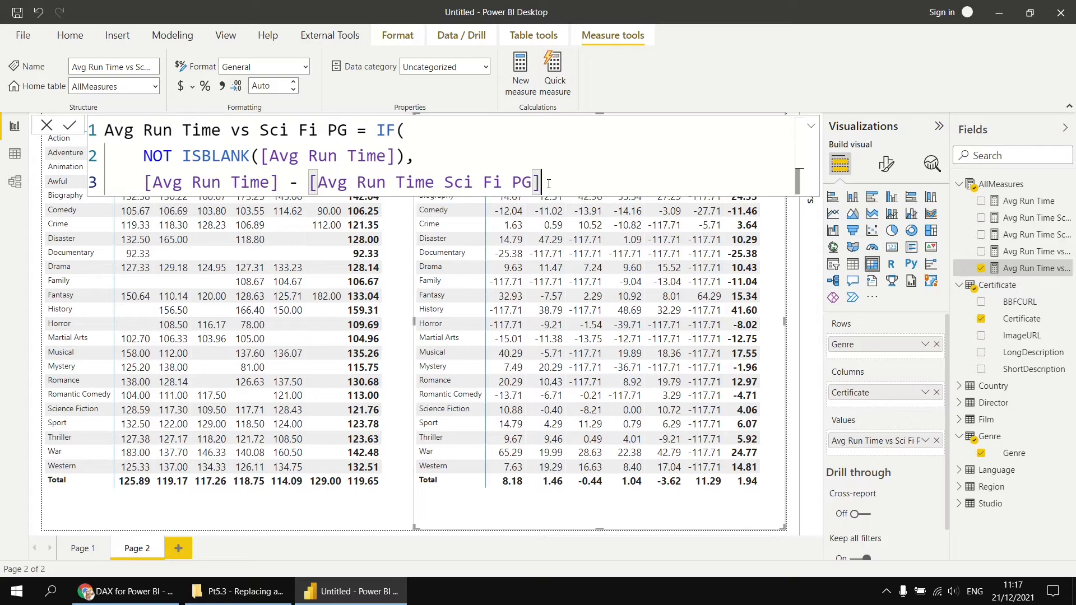
{"action": "key", "text": "shift+Return"}
{"action": "key", "text": "BackSpace"}
{"action": "type", "text": ")"}
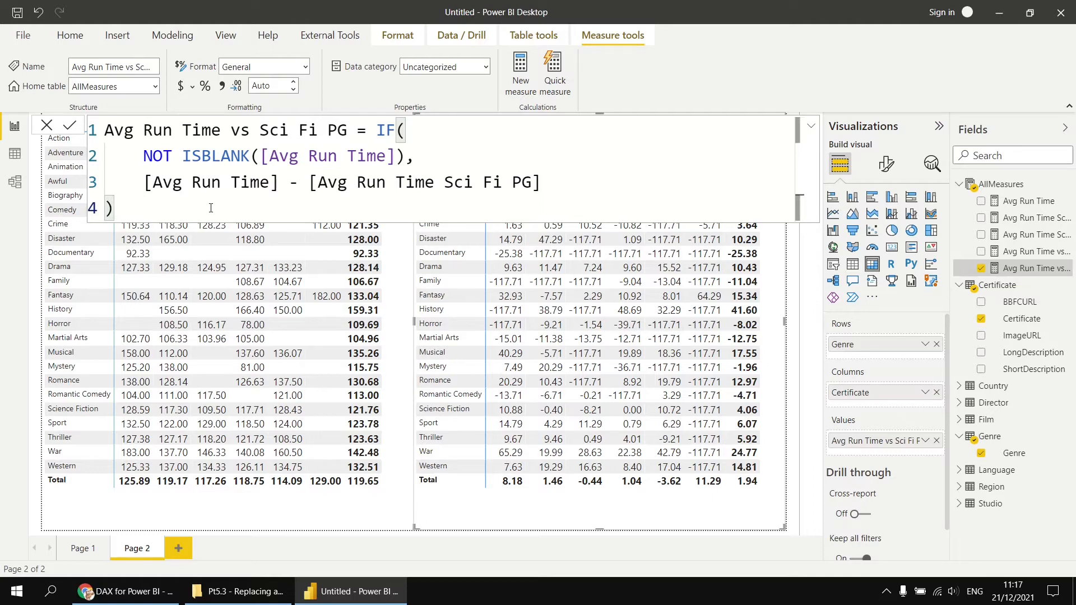
{"action": "left_click", "coordinate": [69, 124]}
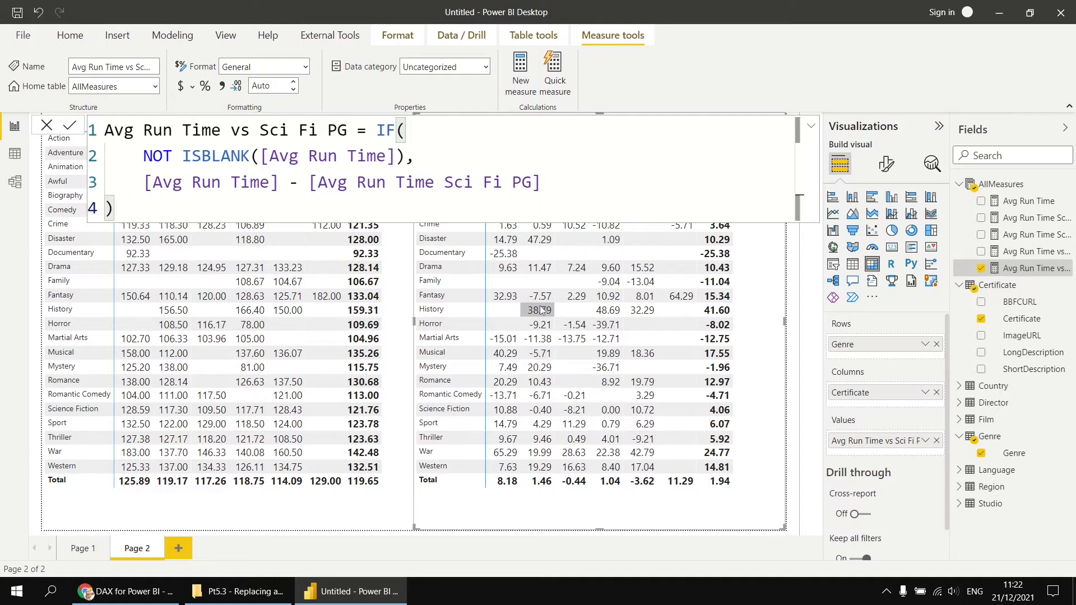
- Start a background colour gradient for the matrix's Avg Run Time vs Sci Fi PG values, with orange for the lowest value and empty values set to Don't format
{"action": "right_click", "coordinate": [852, 443]}
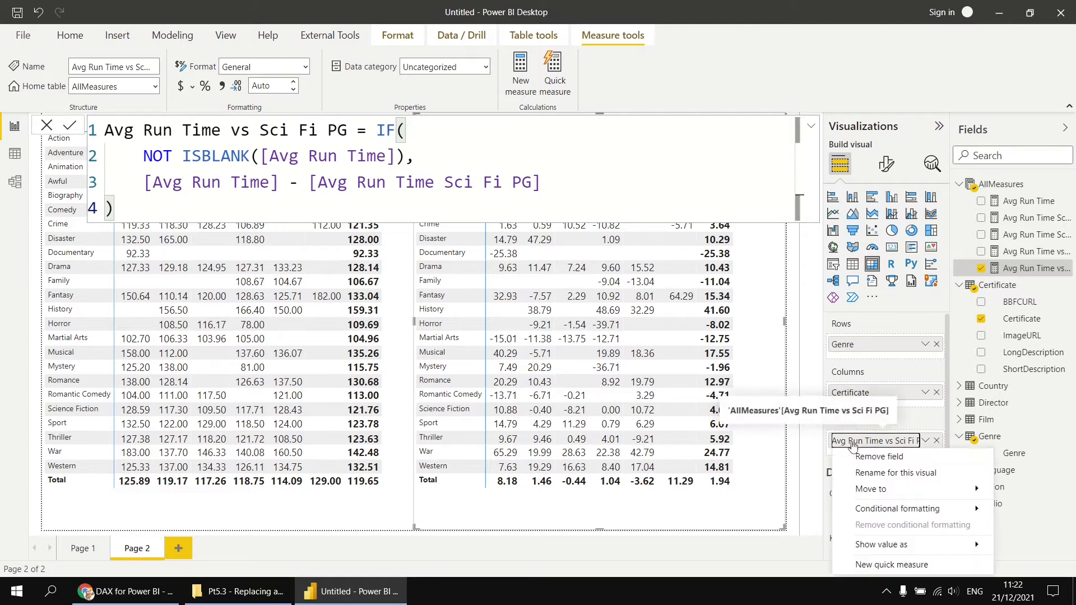
{"action": "mouse_move", "coordinate": [880, 513]}
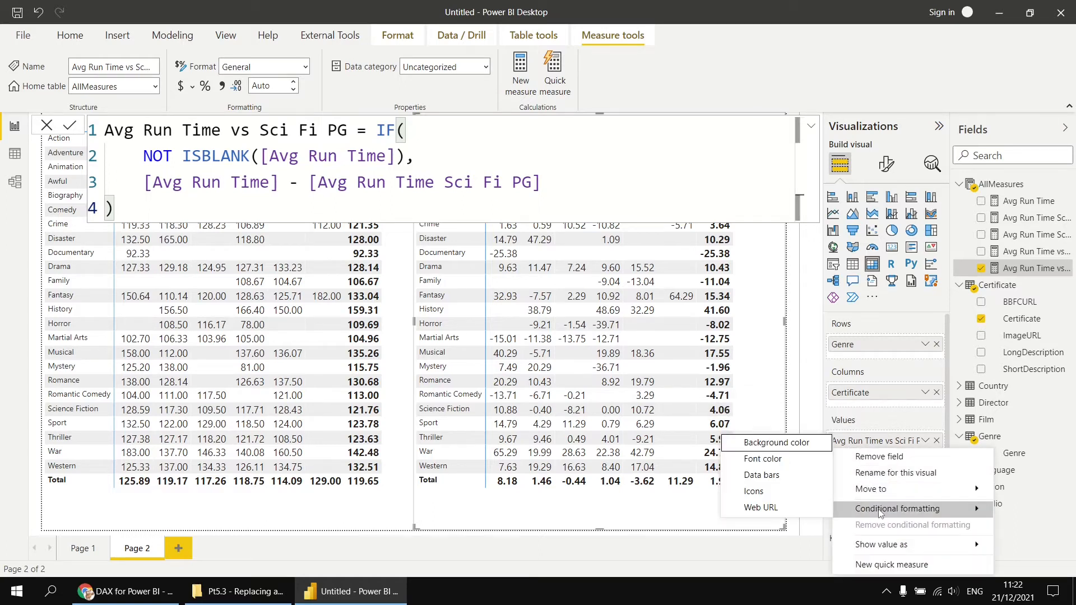
{"action": "left_click", "coordinate": [767, 444]}
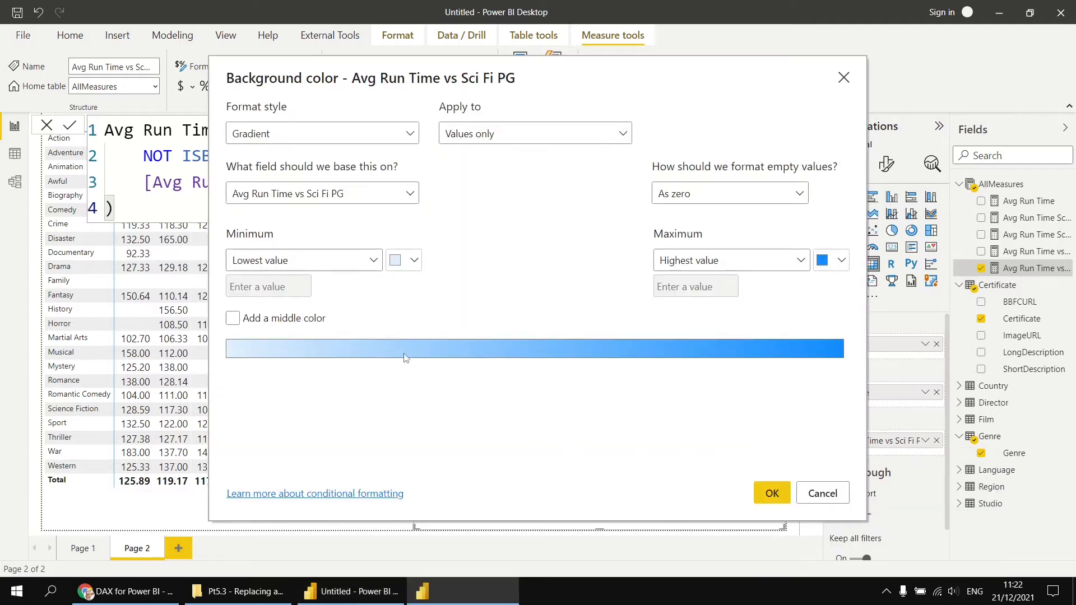
{"action": "left_click", "coordinate": [413, 262]}
{"action": "left_click", "coordinate": [483, 284]}
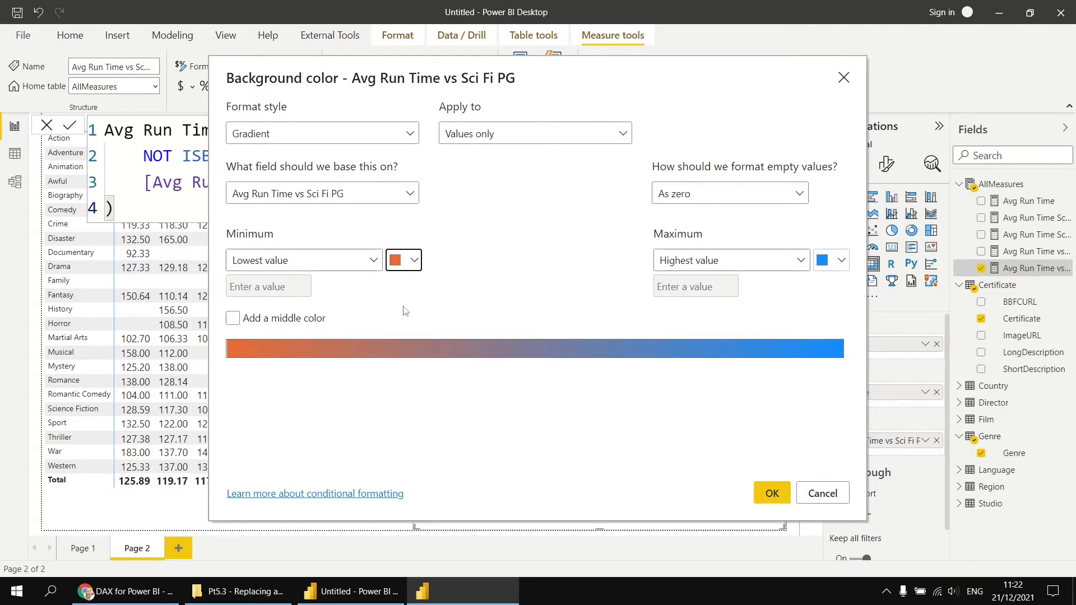
{"action": "left_click", "coordinate": [713, 199]}
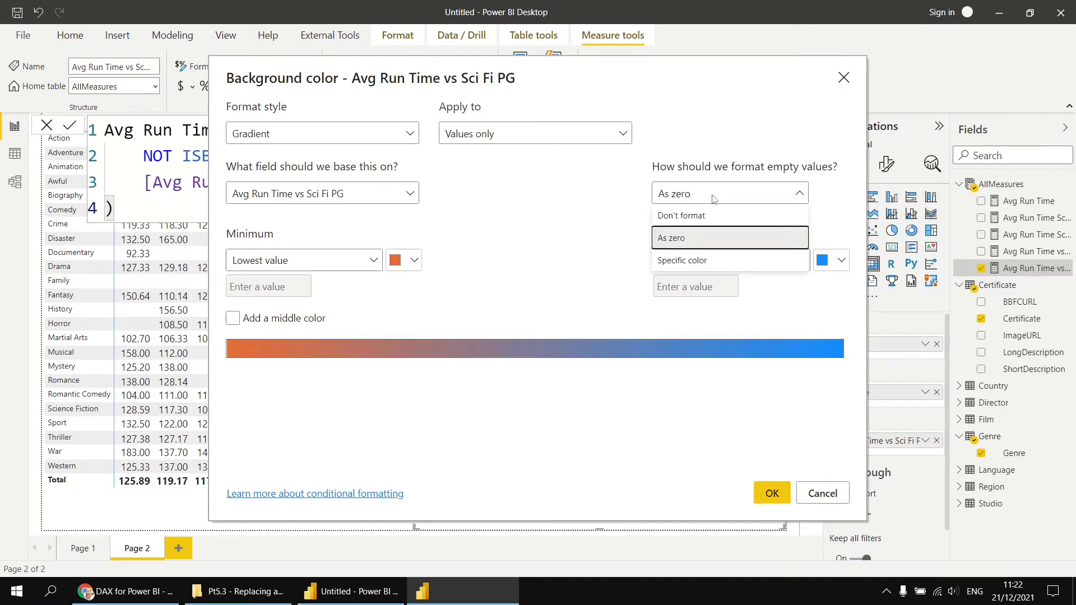
{"action": "left_click", "coordinate": [701, 216]}
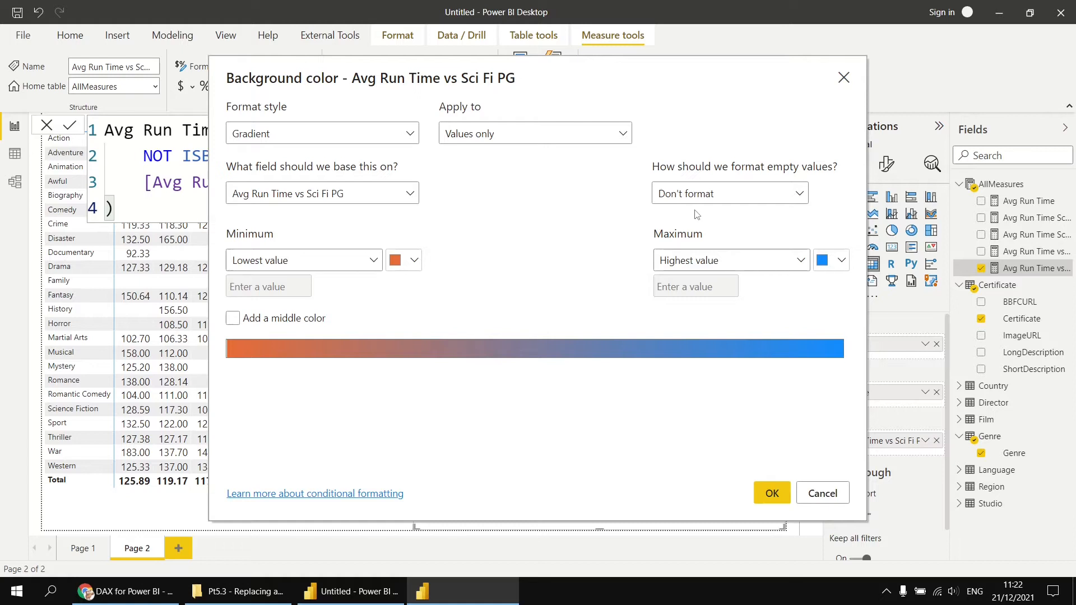
- Add a white middle colour to the background gradient and apply the conditional formatting to the matrix
{"action": "left_click", "coordinate": [242, 324]}
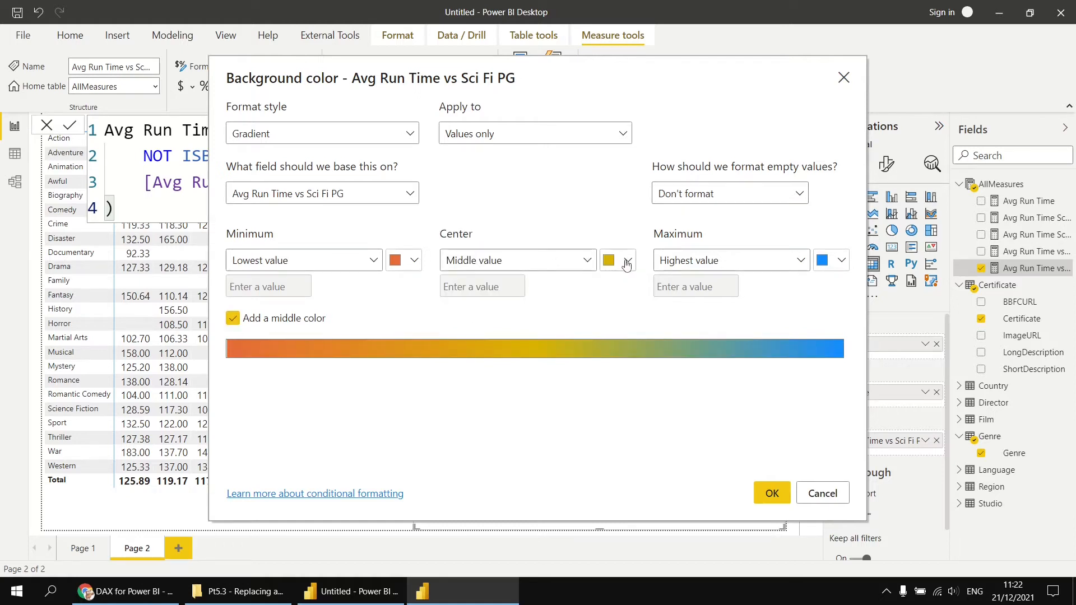
{"action": "left_click", "coordinate": [627, 262]}
{"action": "left_click", "coordinate": [613, 292]}
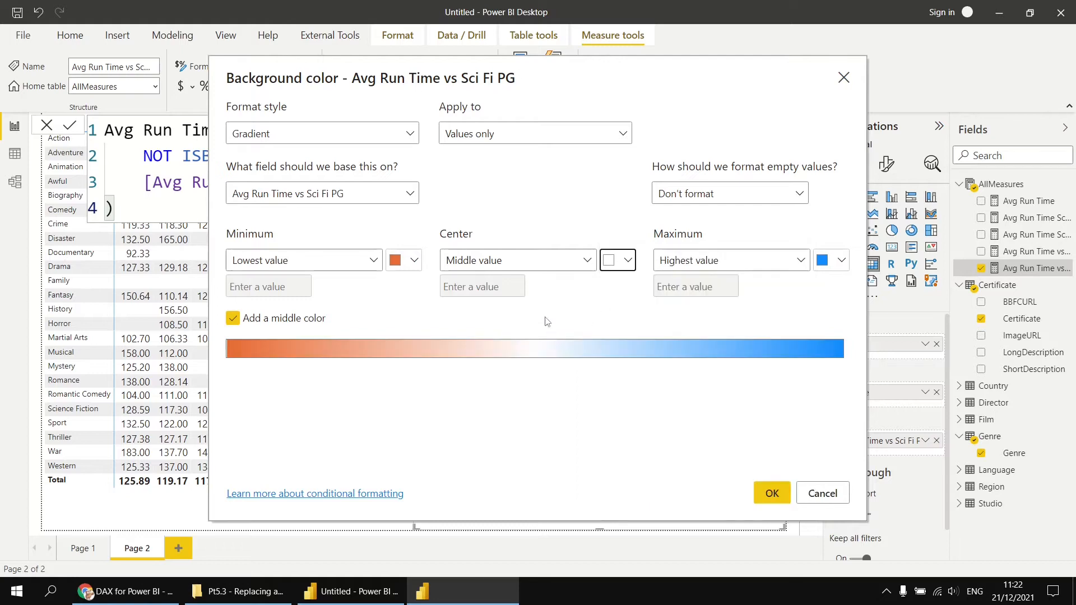
{"action": "left_click", "coordinate": [768, 497]}
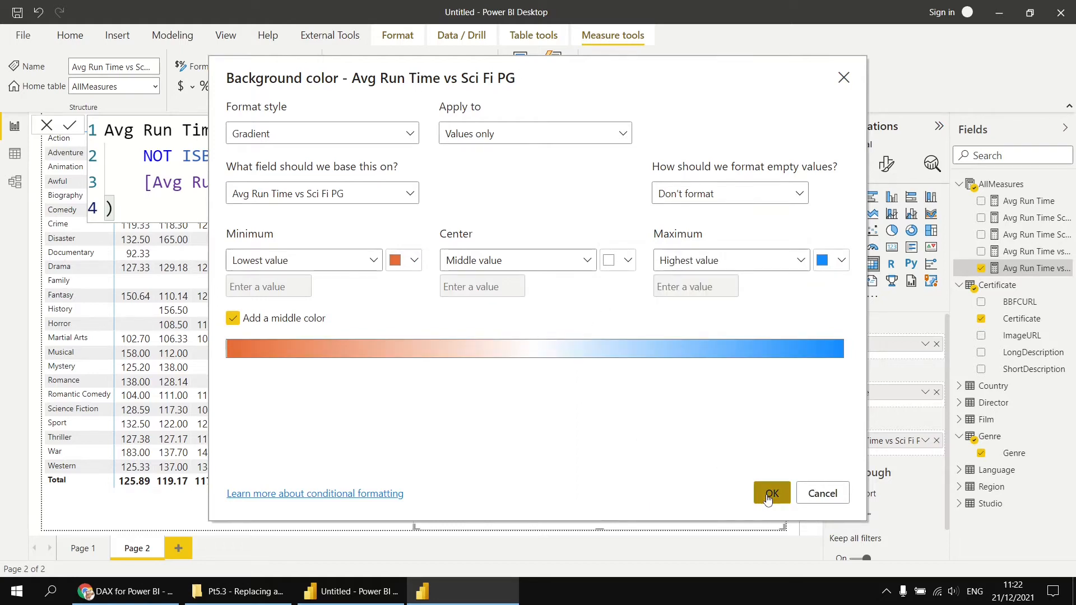
{"action": "left_click", "coordinate": [798, 516]}
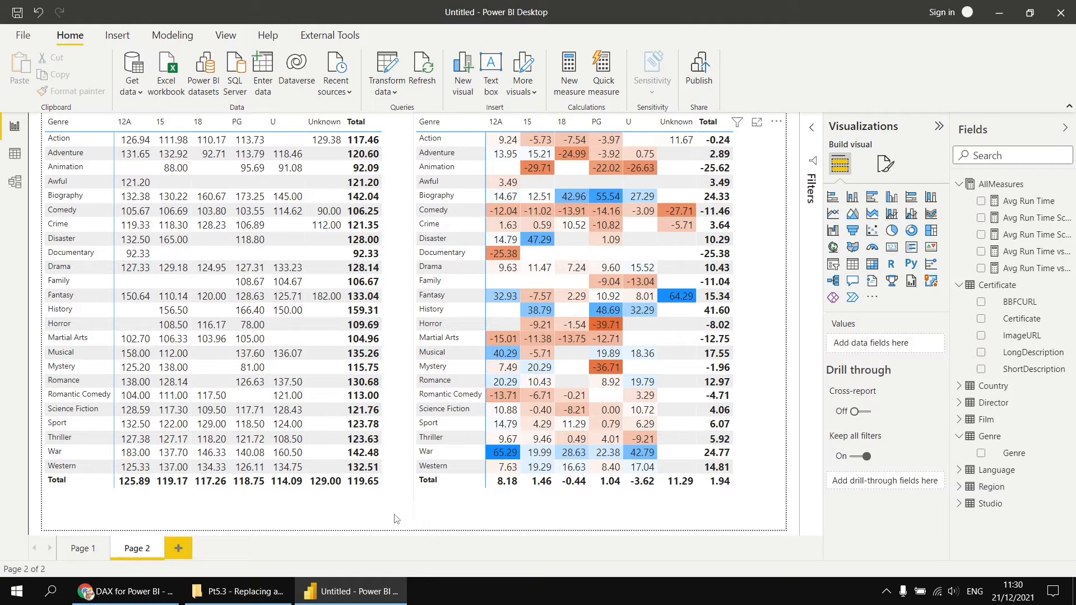
- Add a new report page with a table of Genre, enlarged to fill the left half of the page
{"action": "left_click", "coordinate": [177, 548]}
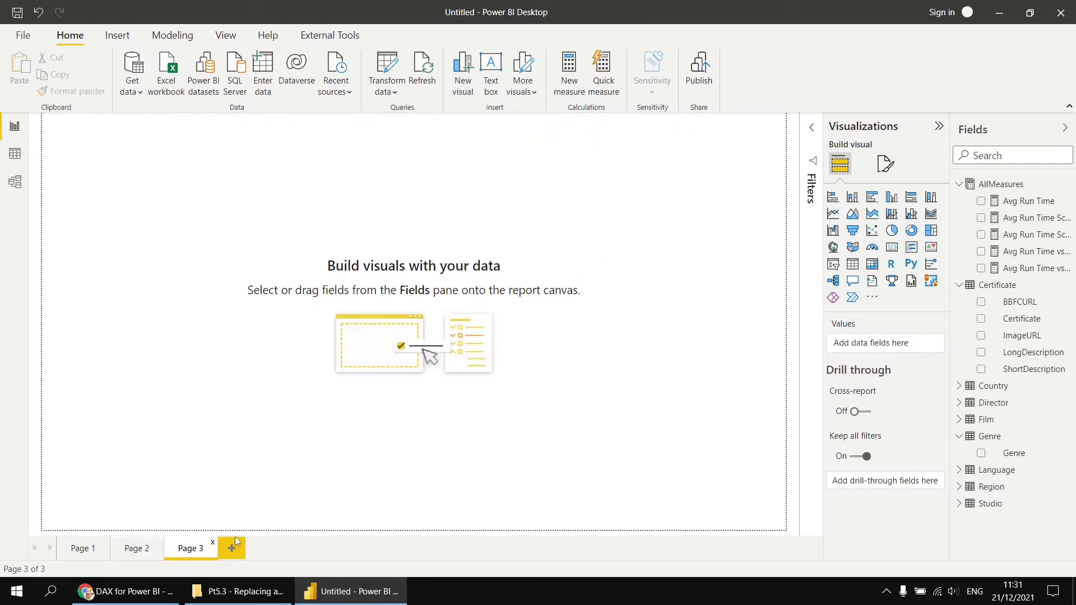
{"action": "left_click", "coordinate": [852, 265]}
{"action": "left_click", "coordinate": [981, 454]}
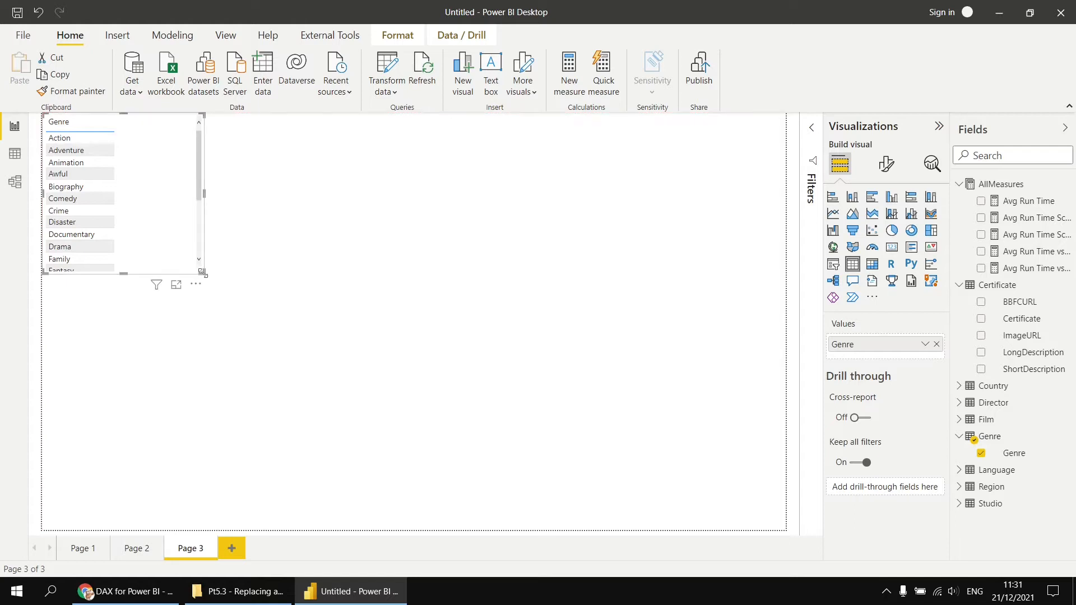
{"action": "left_click_drag", "start_coordinate": [204, 273], "coordinate": [413, 530]}
- Create a measure in AllMeasures defined as Total Run Time = SUM(Film[RunTimeMinutes])
{"action": "right_click", "coordinate": [994, 189]}
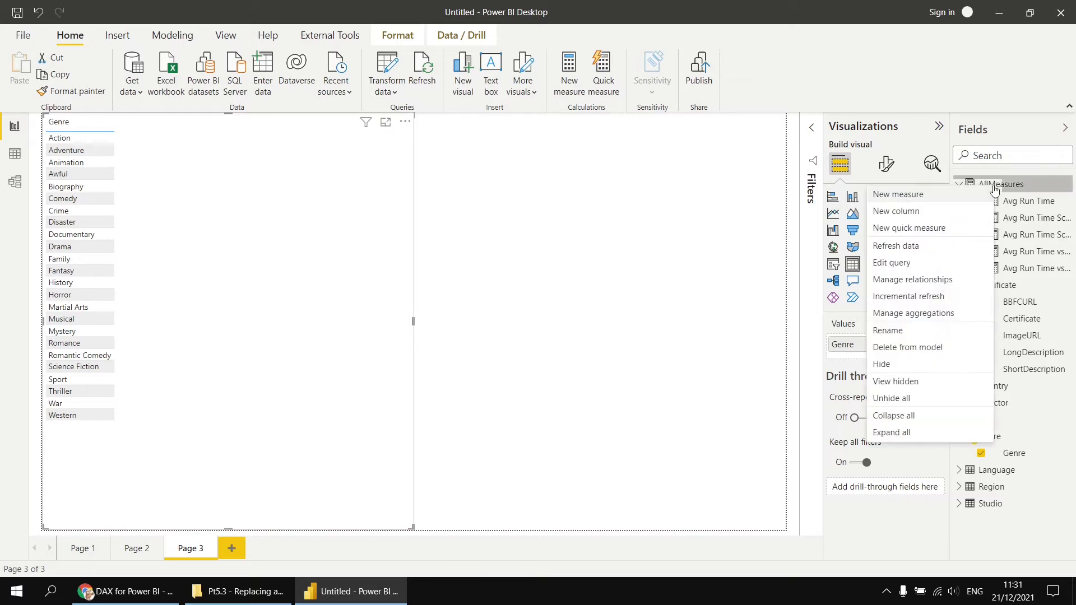
{"action": "left_click", "coordinate": [904, 197]}
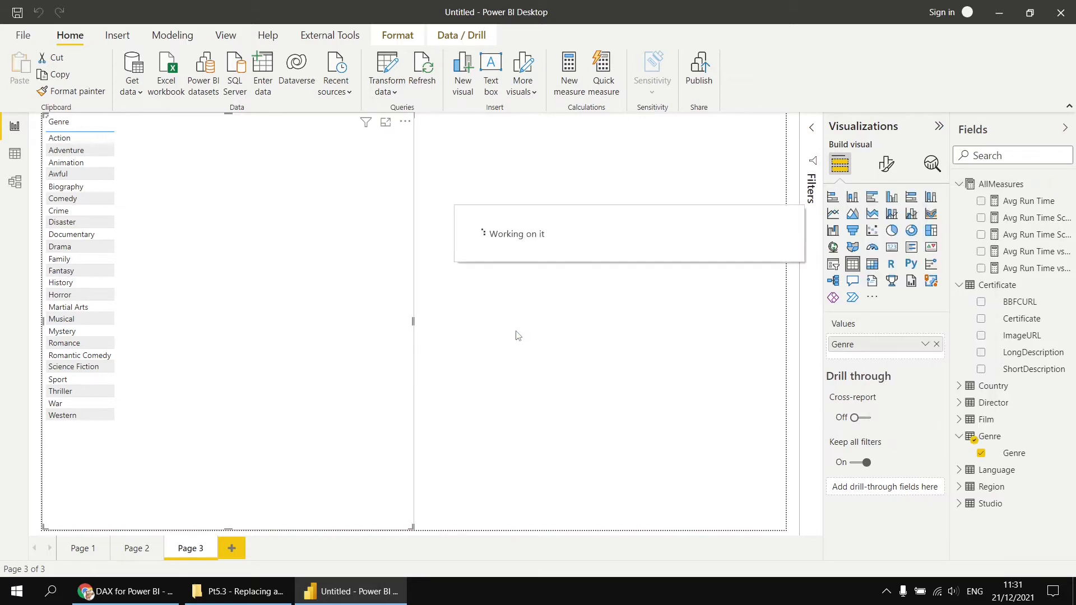
{"action": "type", "text": "Tt"}
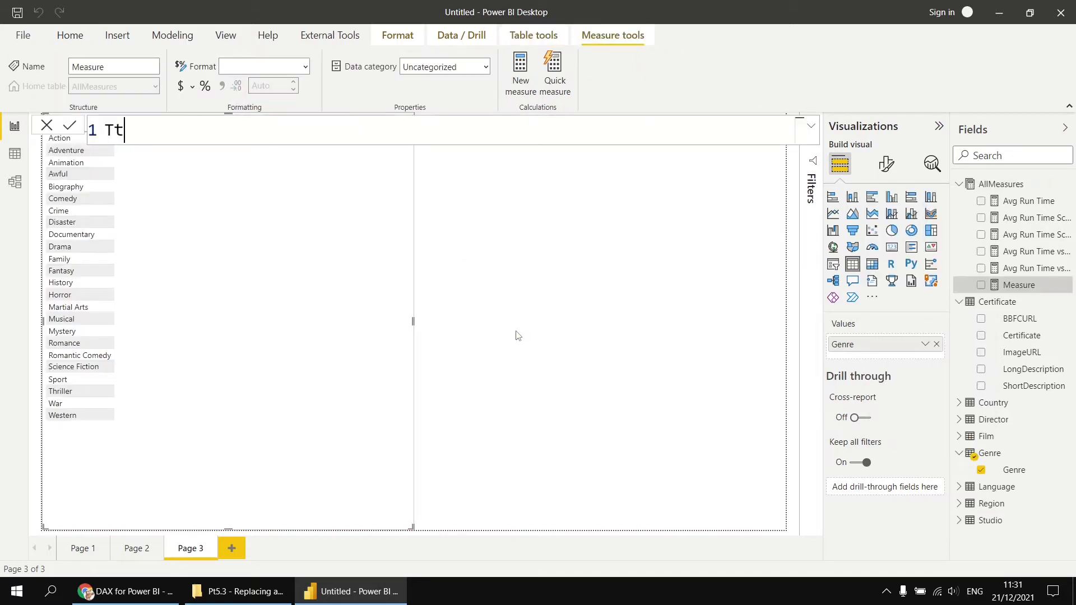
{"action": "type", "text": "al"}
{"action": "key", "text": "BackSpace"}
{"action": "key", "text": "BackSpace"}
{"action": "key", "text": "BackSpace"}
{"action": "type", "text": "p"}
{"action": "key", "text": "BackSpace"}
{"action": "type", "text": "otal Run Time"}
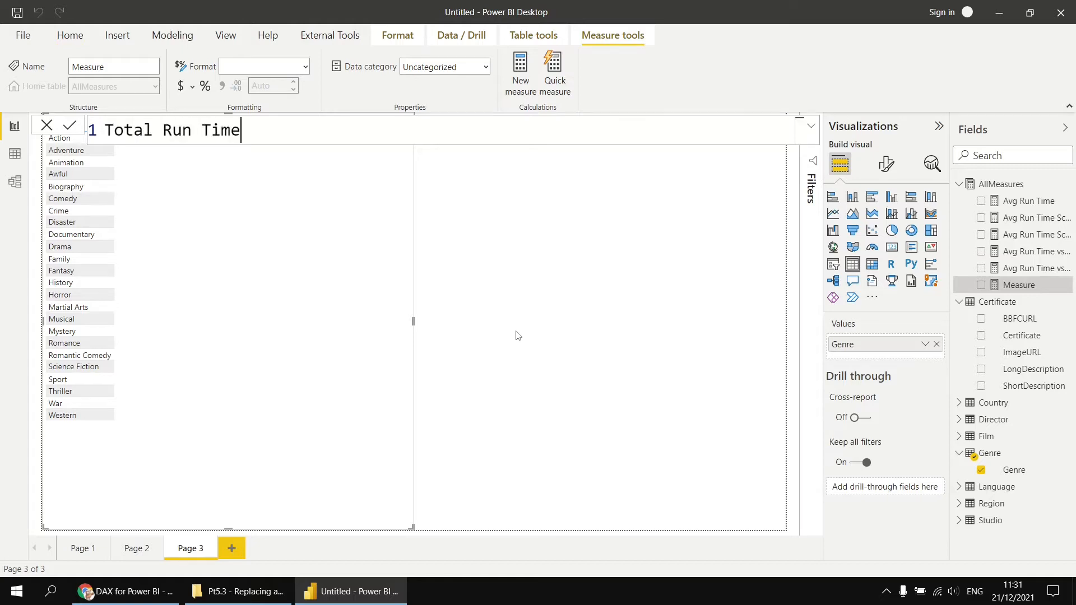
{"action": "type", "text": " = SUM("}
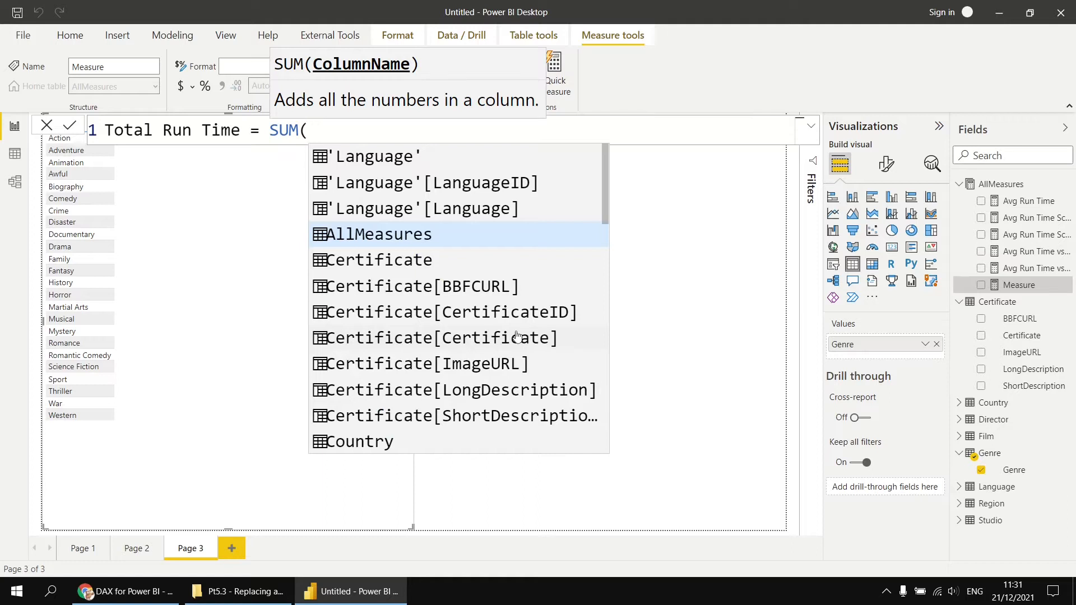
{"action": "type", "text": "runt"}
{"action": "key", "text": "Tab"}
{"action": "type", "text": ")"}
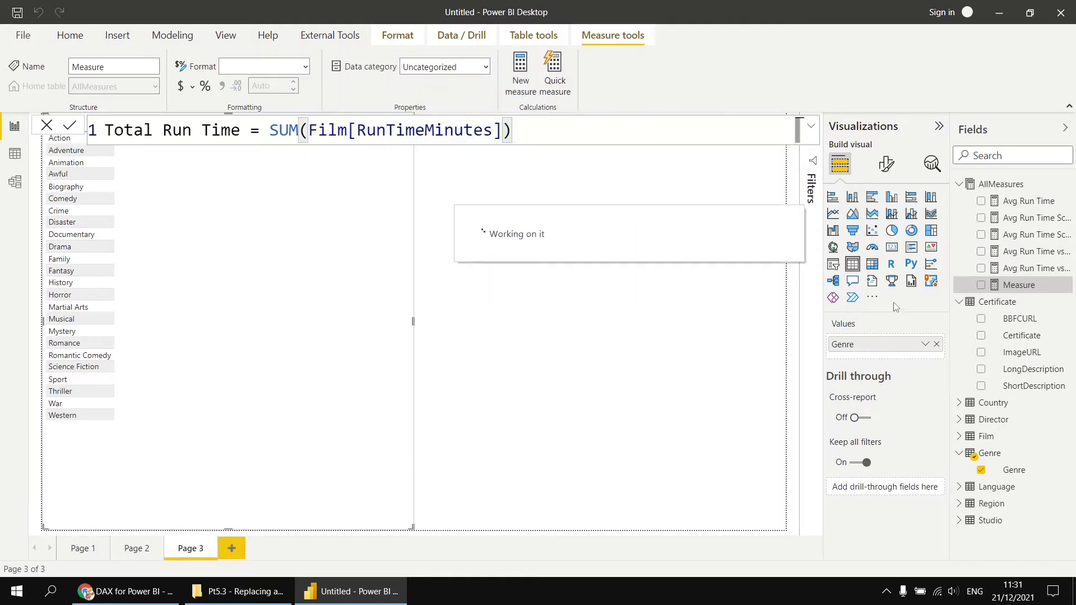
- Add Total Run Time to the genre table and set the table's values font size to 13 pt
{"action": "left_click_drag", "start_coordinate": [1017, 286], "coordinate": [223, 300]}
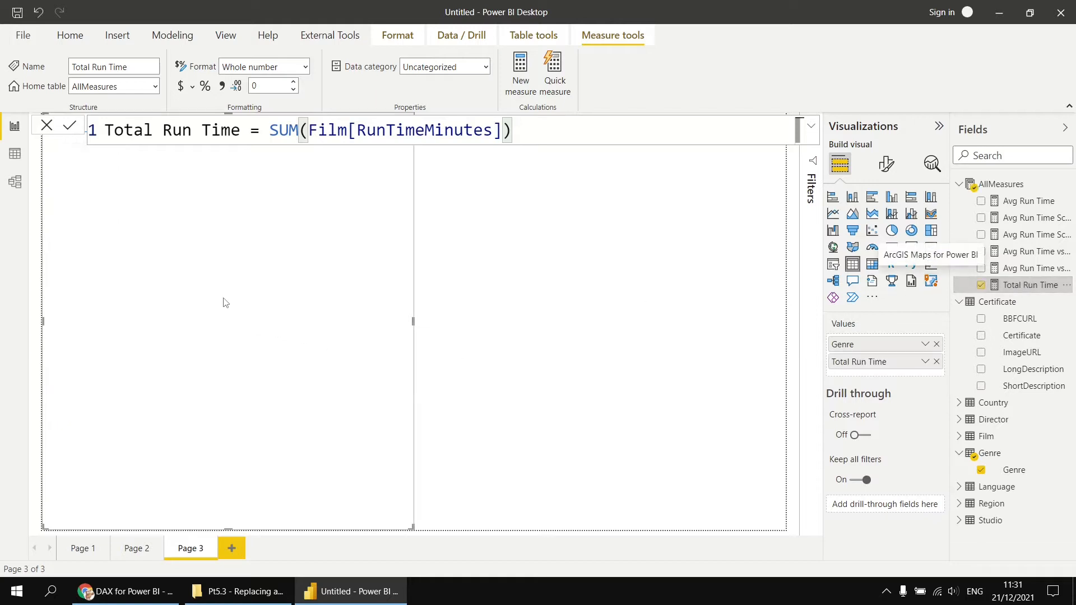
{"action": "left_click", "coordinate": [886, 164]}
{"action": "left_click", "coordinate": [836, 322]}
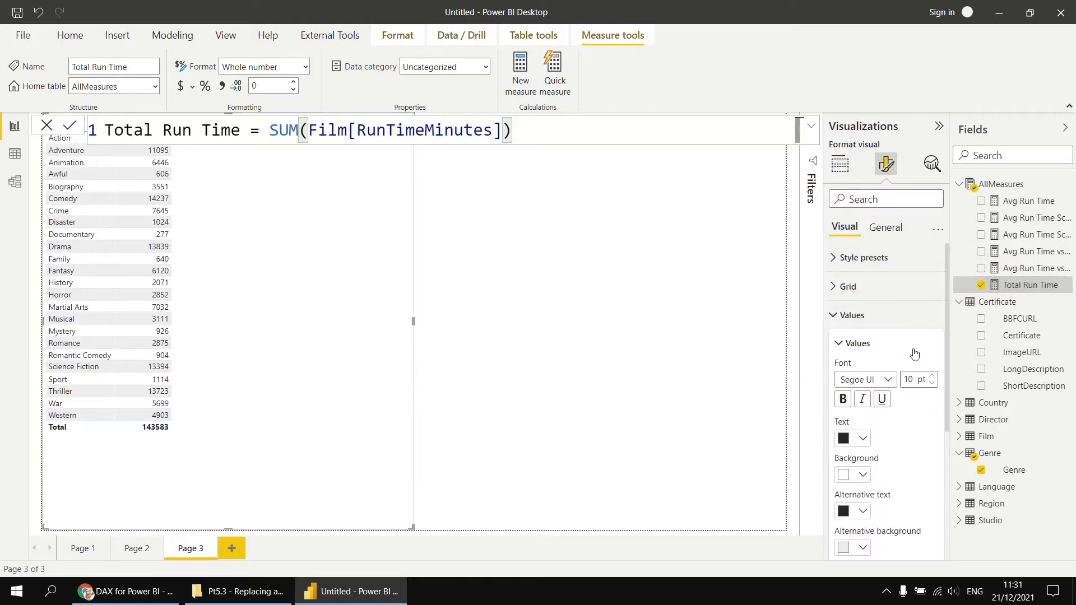
{"action": "type", "text": "13"}
{"action": "left_click", "coordinate": [840, 163]}
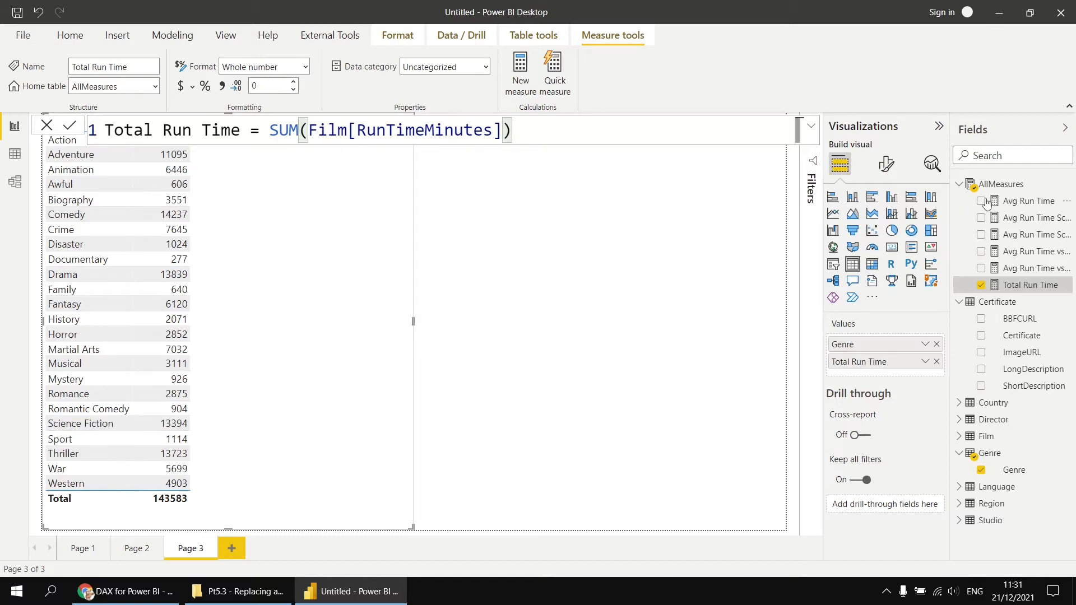
- Create a measure named Total Run Time Sci Fi in AllMeasures, starting a CALCULATE function with [Total Run Time] as its expression
{"action": "right_click", "coordinate": [1000, 185]}
{"action": "left_click", "coordinate": [935, 193]}
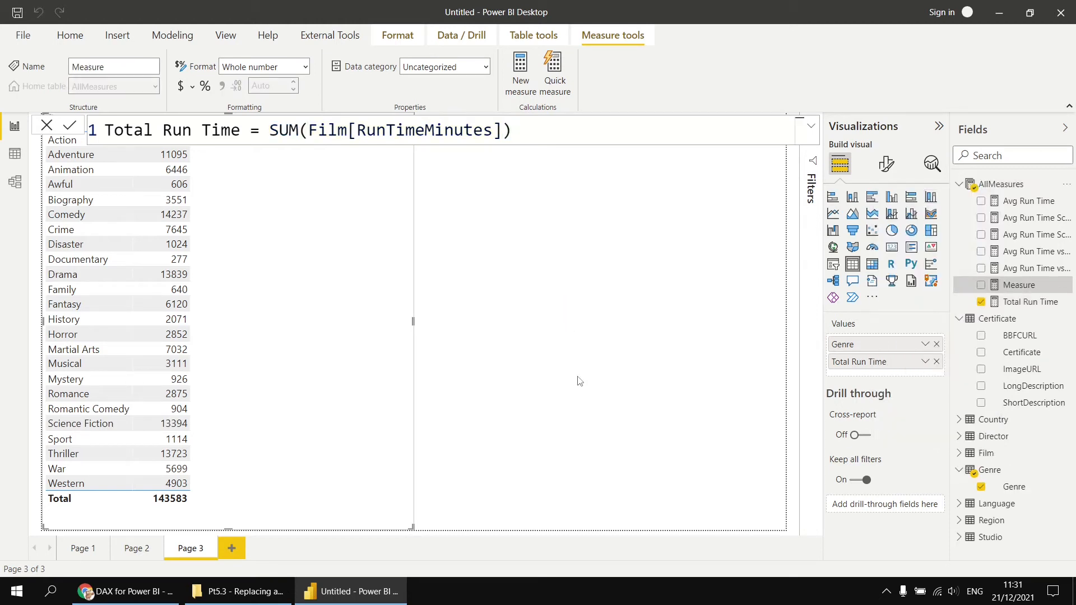
{"action": "type", "text": "Totoal"}
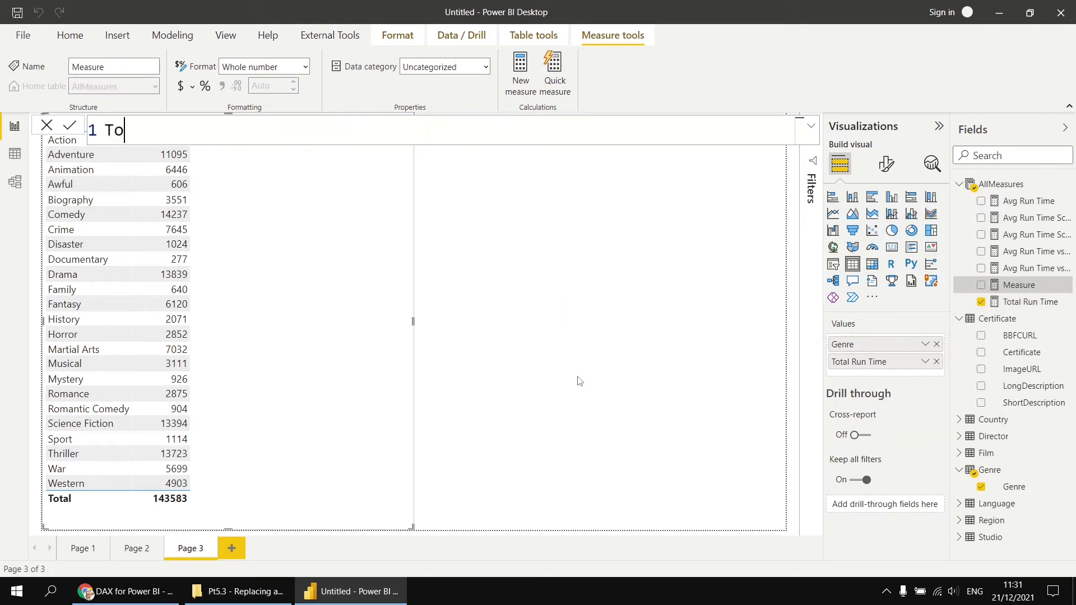
{"action": "key", "text": "BackSpace"}
{"action": "key", "text": "BackSpace"}
{"action": "key", "text": "BackSpace"}
{"action": "type", "text": "al Run Time Sci Fi = CAL"}
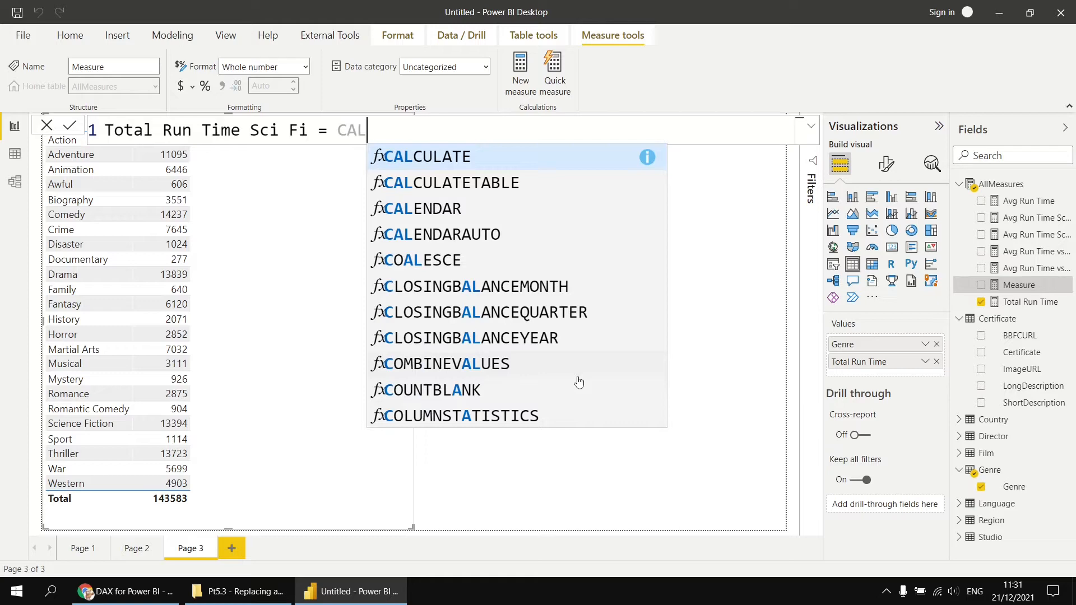
{"action": "key", "text": "Tab"}
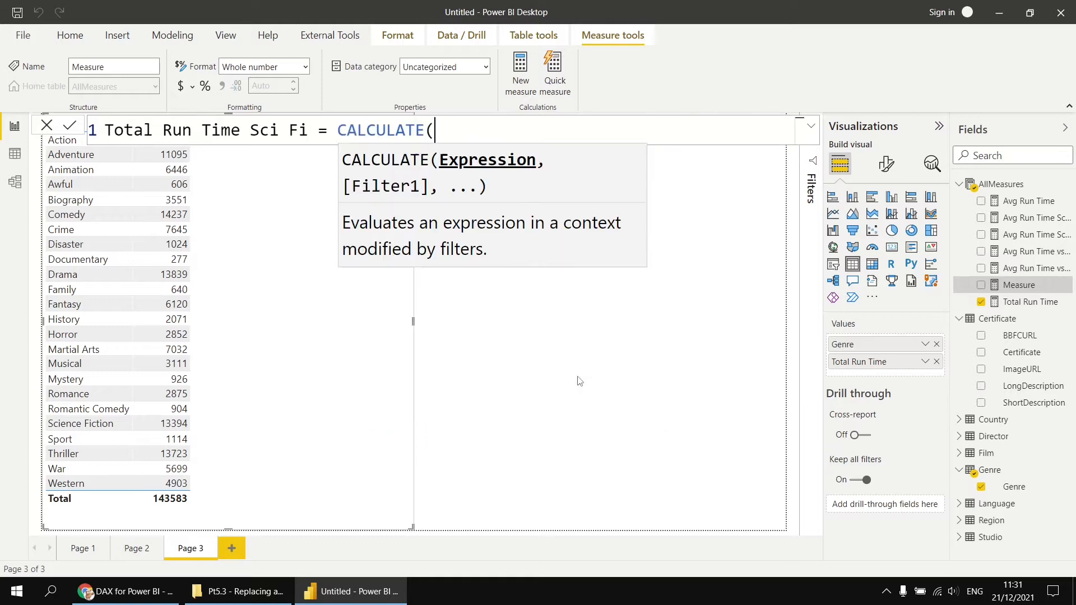
{"action": "key", "text": "shift+Return"}
{"action": "type", "text": "[to"}
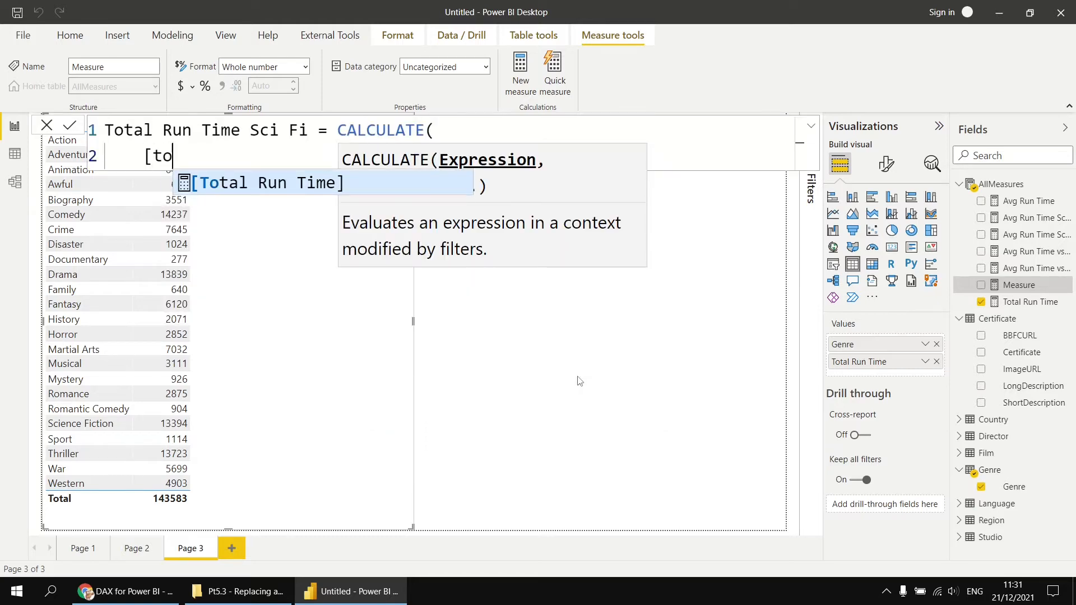
{"action": "key", "text": "Tab"}
{"action": "type", "text": ","}
{"action": "key", "text": "shift+Return"}
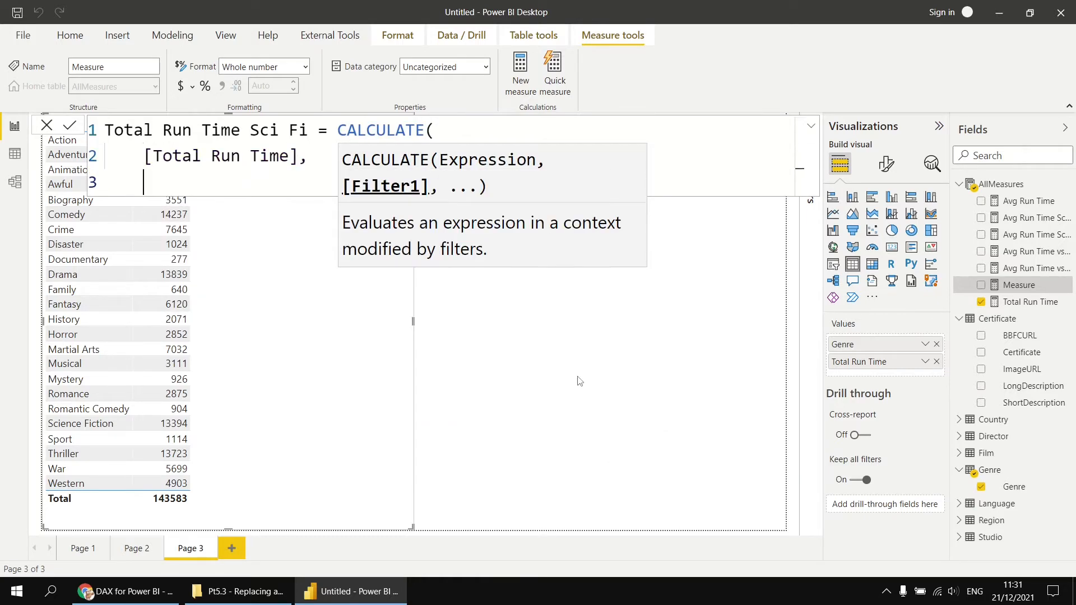
- Complete the Total Run Time Sci Fi formula with the filter Genre[Genre] = "Science Fiction" and add the measure to the genre table
{"action": "type", "text": "genre"}
{"action": "key", "text": "Down"}
{"action": "key", "text": "Down"}
{"action": "key", "text": "Down"}
{"action": "key", "text": "Down"}
{"action": "key", "text": "Down"}
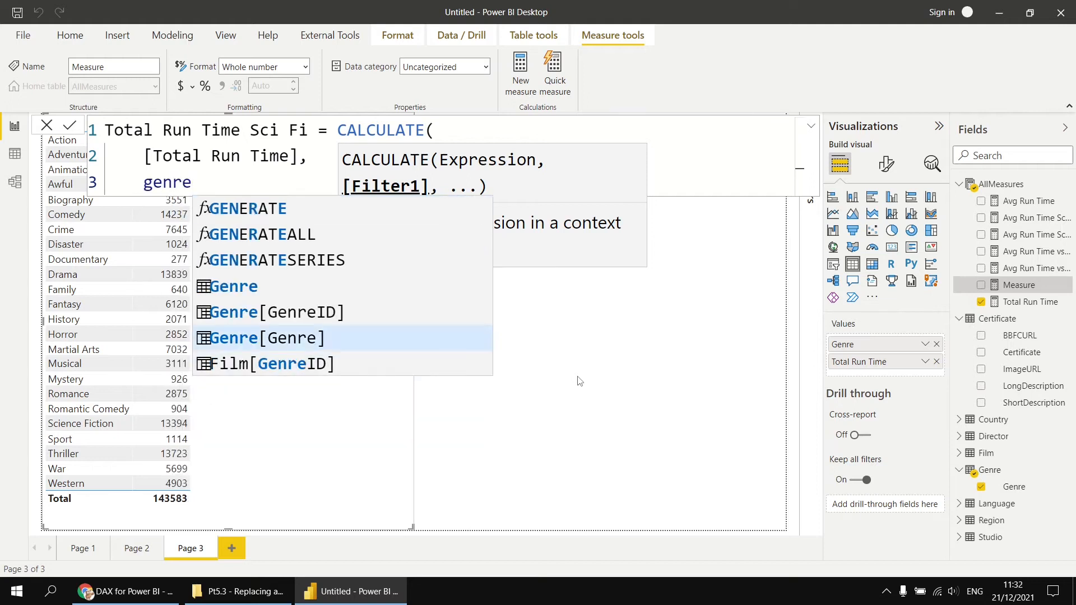
{"action": "key", "text": "Tab"}
{"action": "type", "text": "="}
{"action": "type", "text": "Sci"}
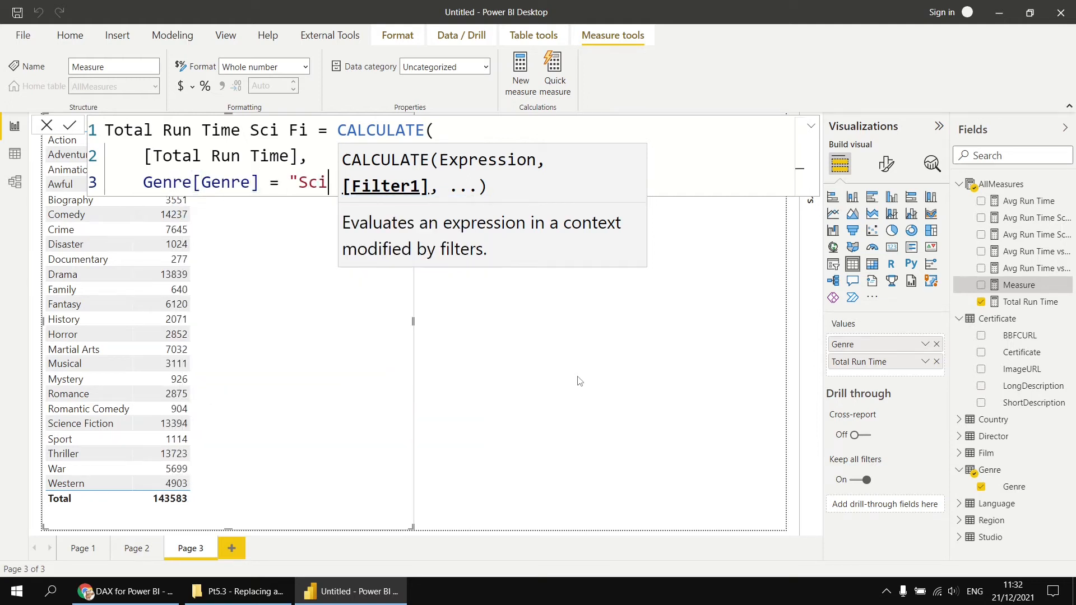
{"action": "type", "text": "ence"}
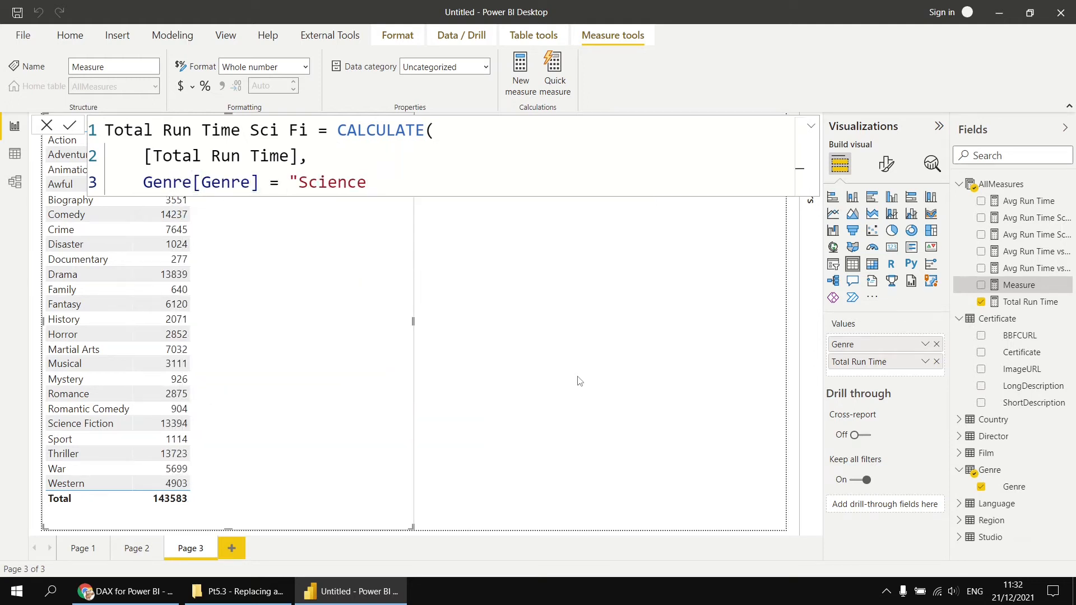
{"action": "type", "text": " Fiction\""}
{"action": "key", "text": "shift+Return"}
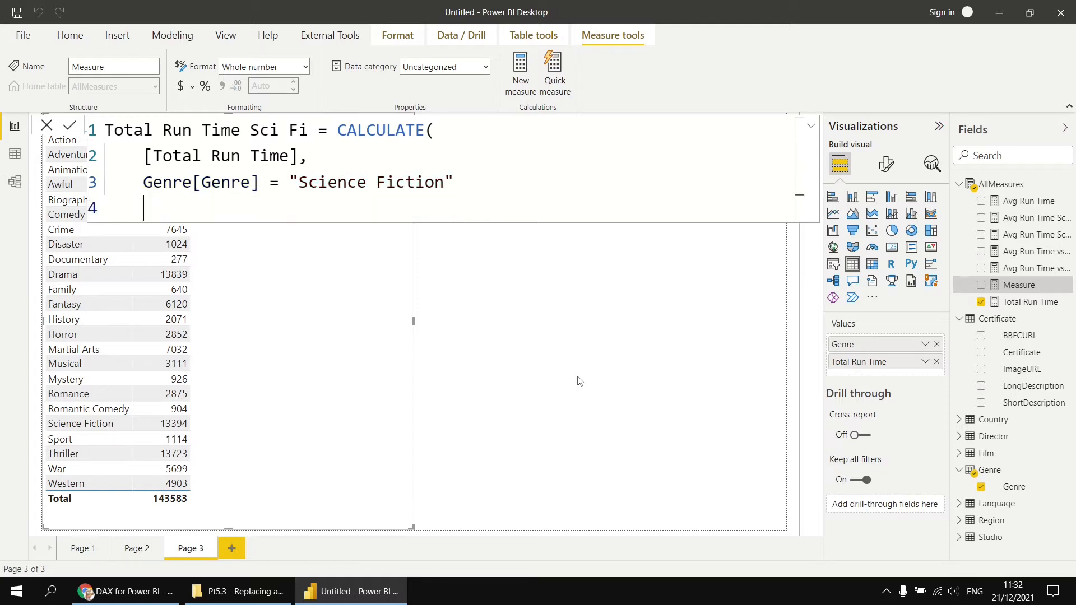
{"action": "type", "text": ")"}
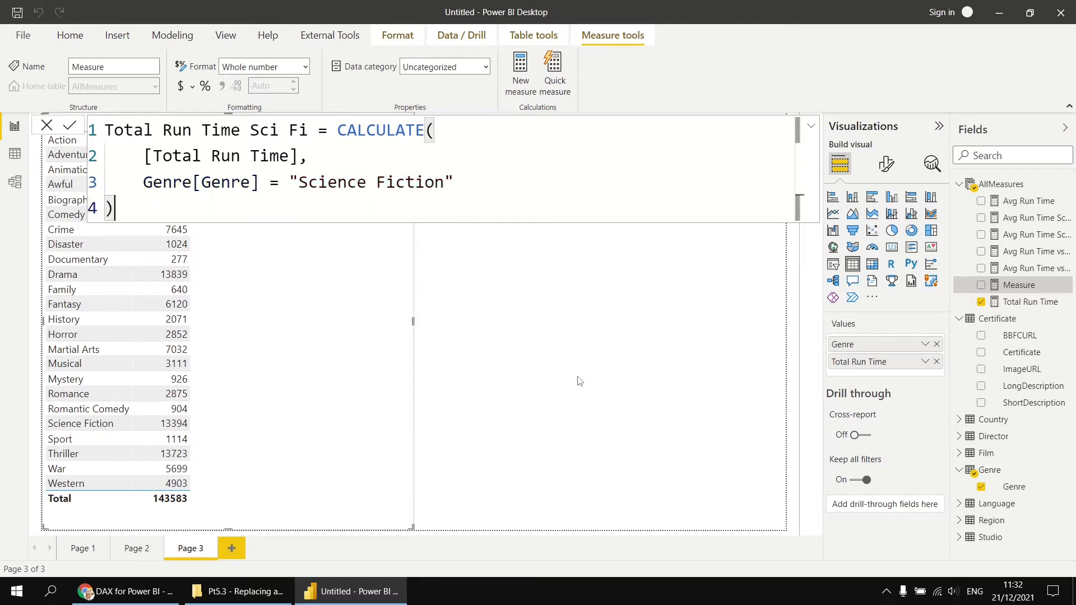
{"action": "key", "text": "Return"}
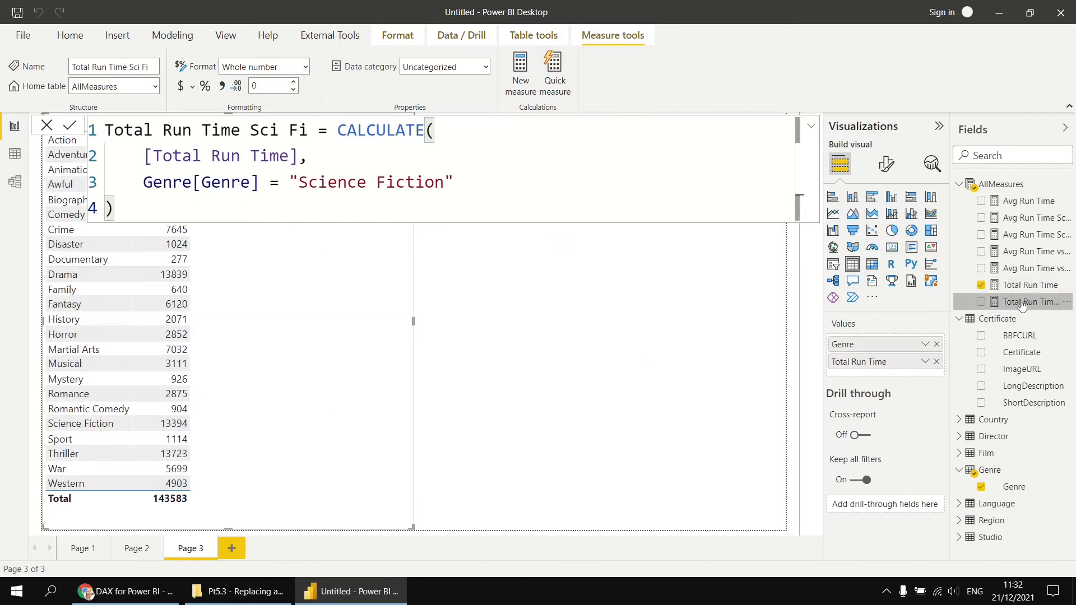
{"action": "left_click_drag", "start_coordinate": [1018, 304], "coordinate": [245, 341]}
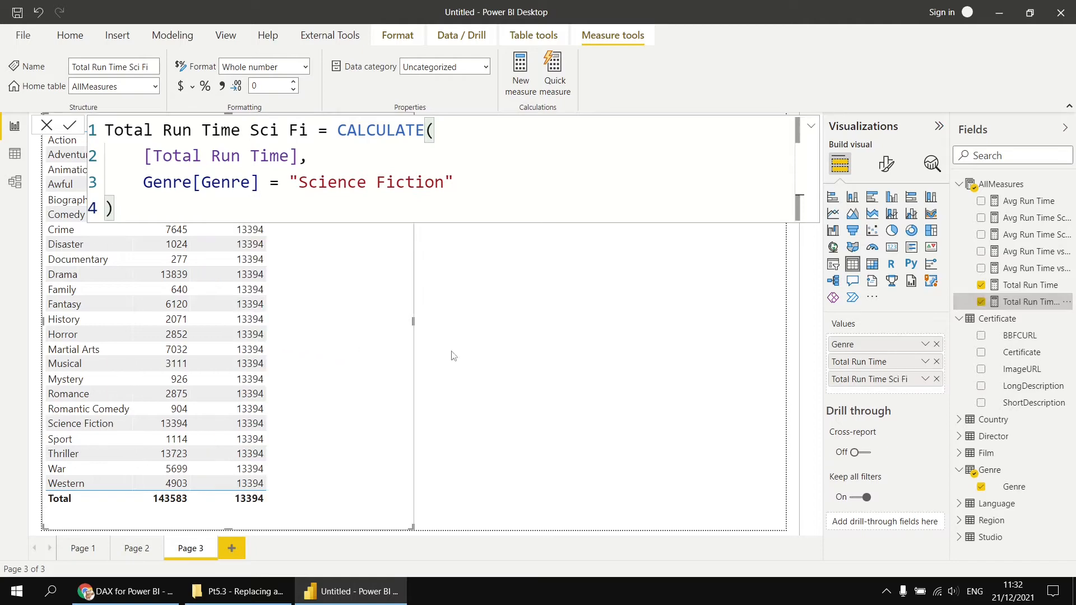
{"action": "left_click", "coordinate": [547, 365]}
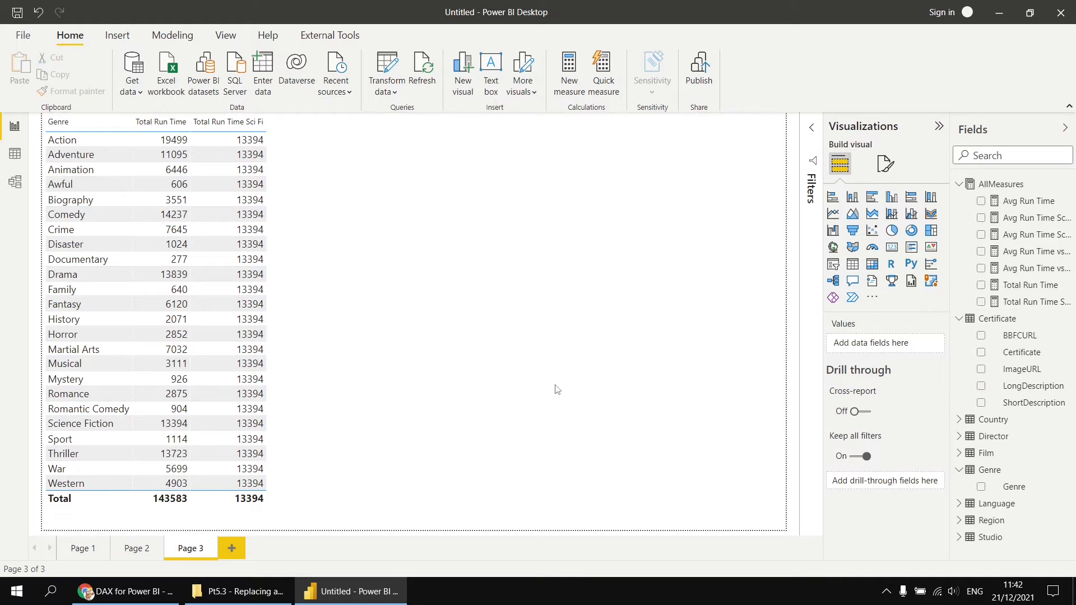
- Wrap the Genre[Genre] = "Science Fiction" filter of Total Run Time Sci Fi in a KEEPFILTERS function and commit the formula
{"action": "left_click", "coordinate": [1012, 302]}
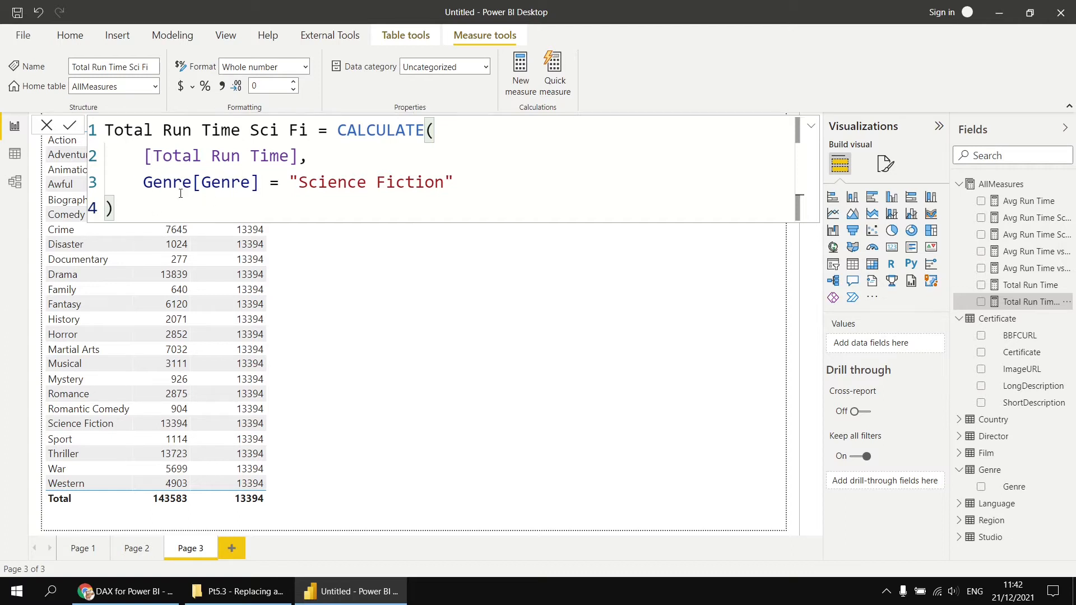
{"action": "left_click", "coordinate": [144, 183]}
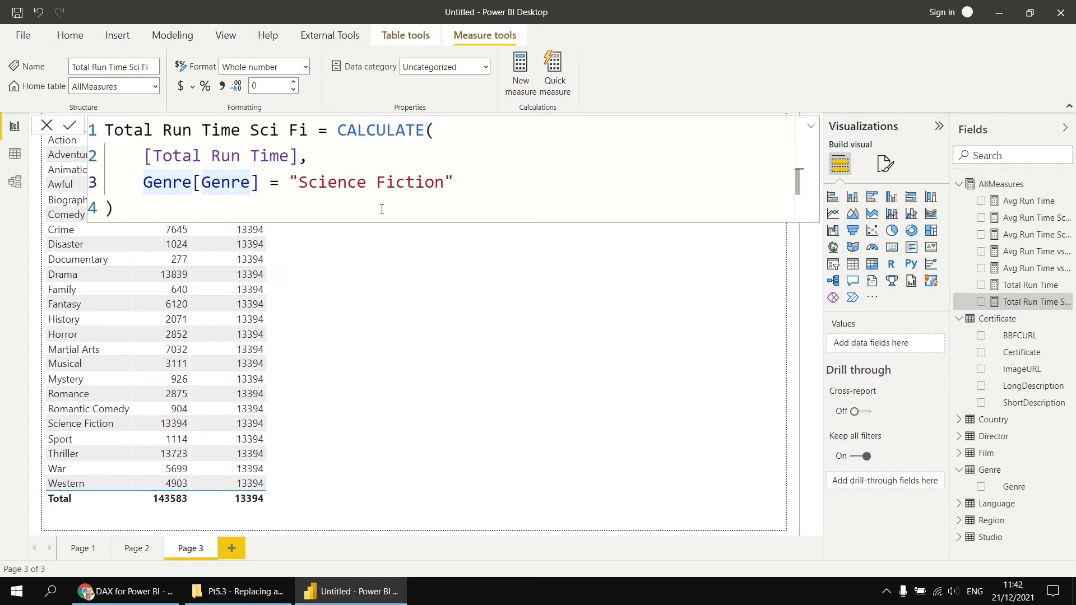
{"action": "type", "text": "KEEP"}
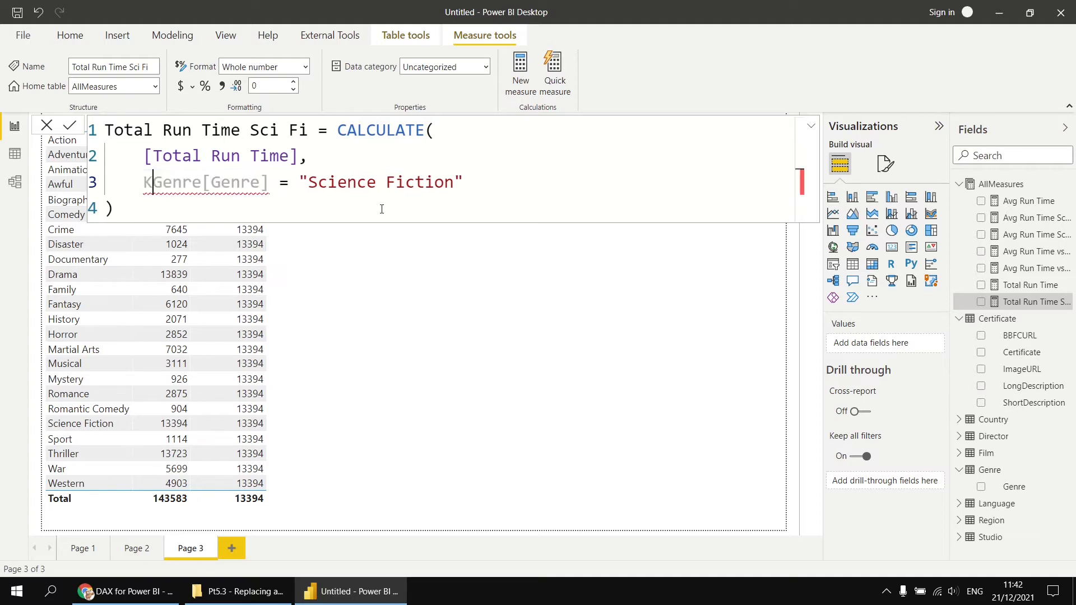
{"action": "type", "text": "FILTERS"}
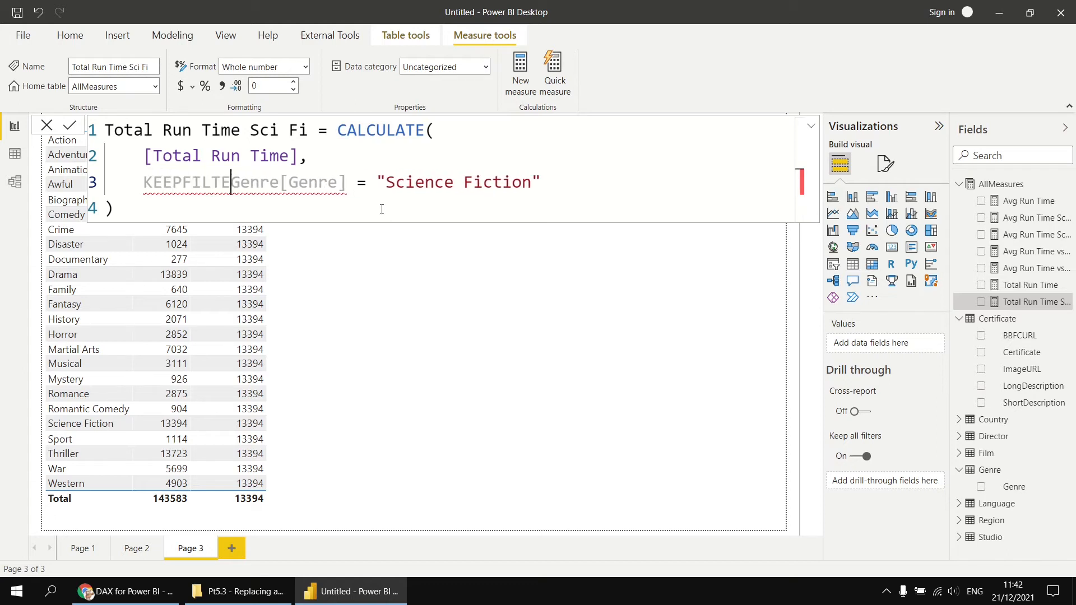
{"action": "type", "text": "("}
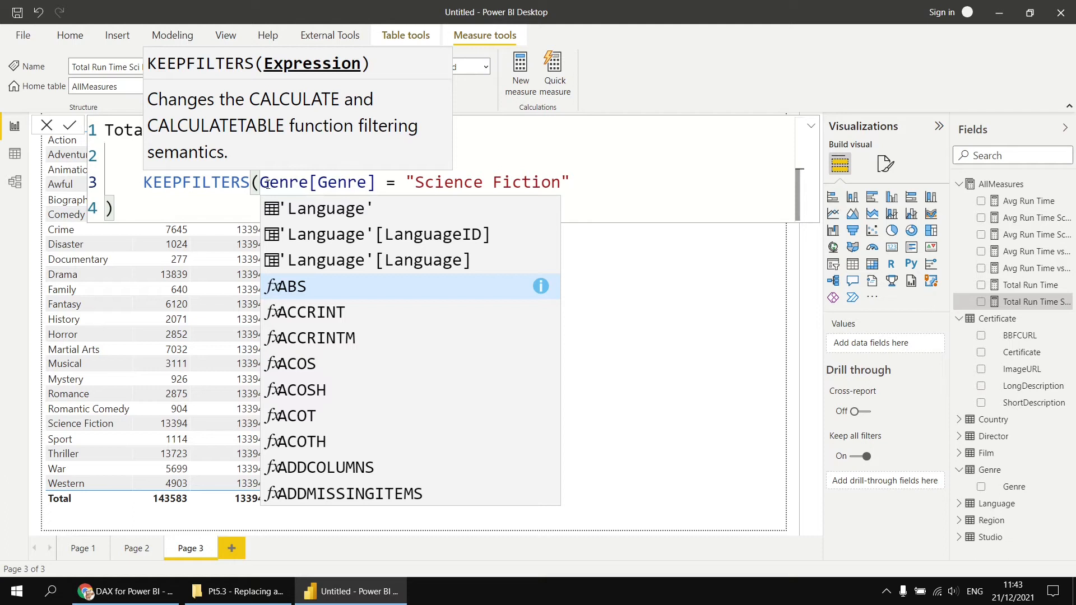
{"action": "key", "text": "shift+Return"}
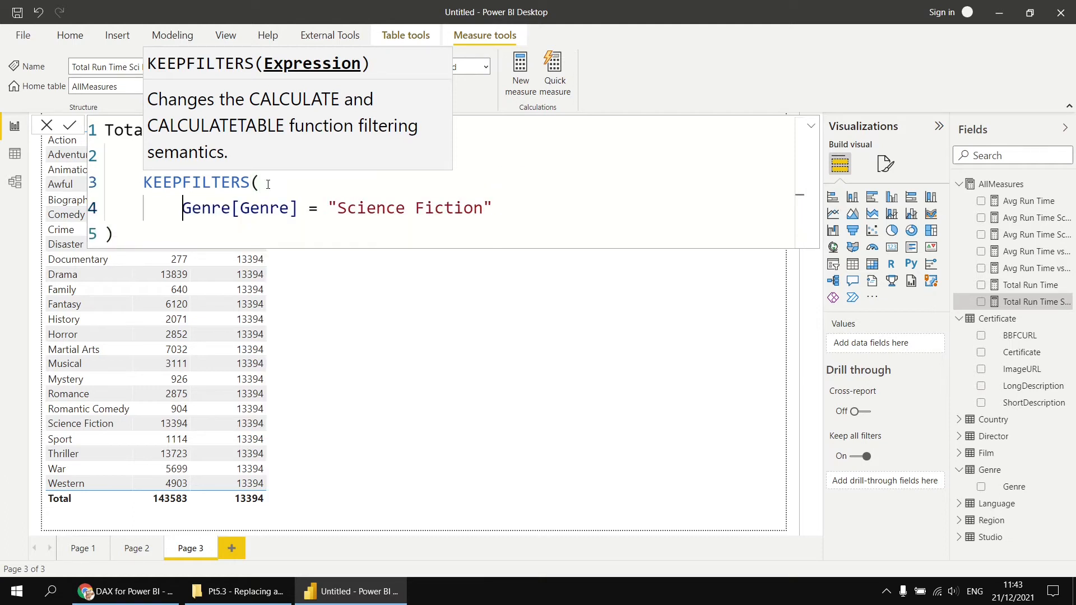
{"action": "left_click", "coordinate": [498, 206]}
{"action": "key", "text": "shift+Return"}
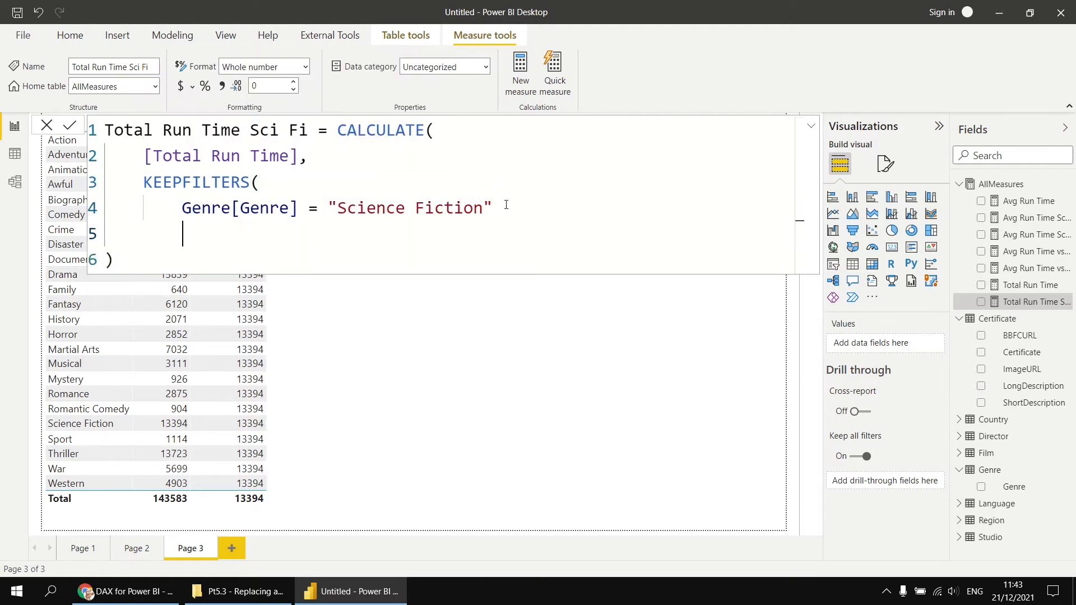
{"action": "type", "text": ")"}
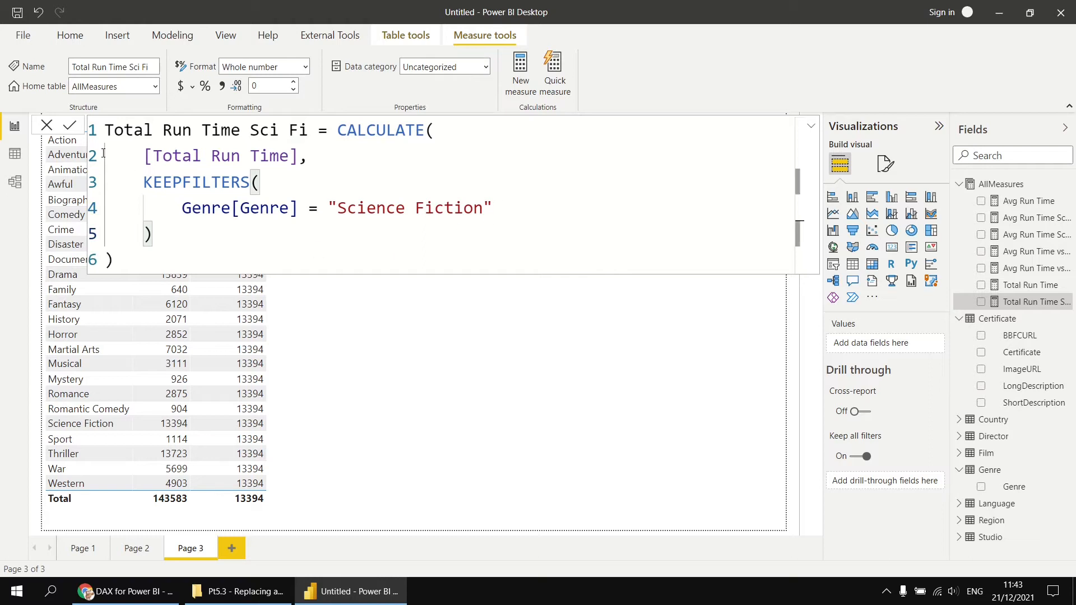
{"action": "left_click", "coordinate": [69, 127]}
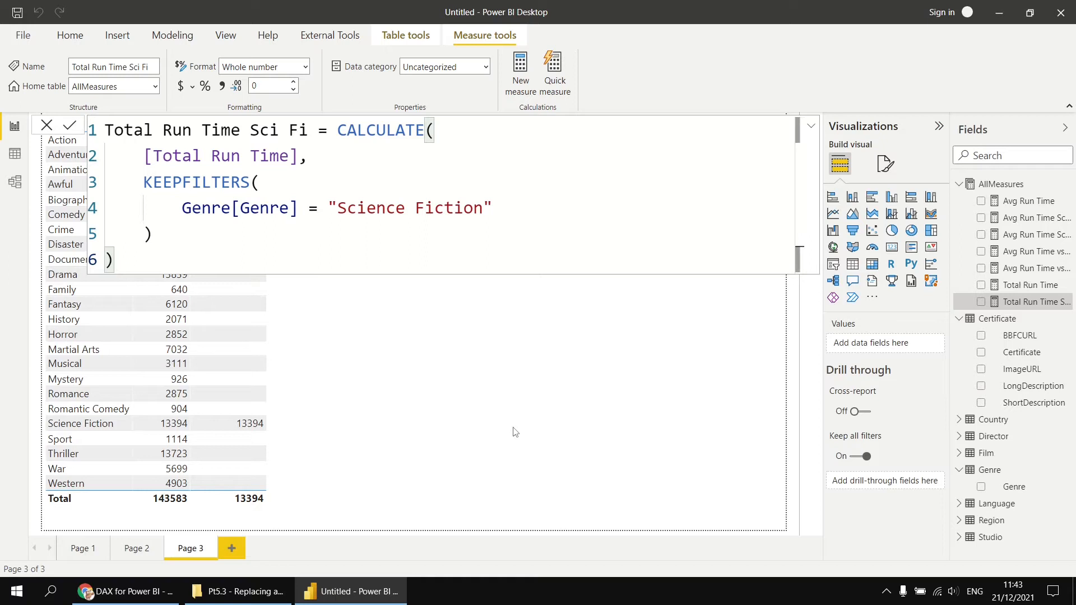
{"action": "left_click", "coordinate": [492, 428]}
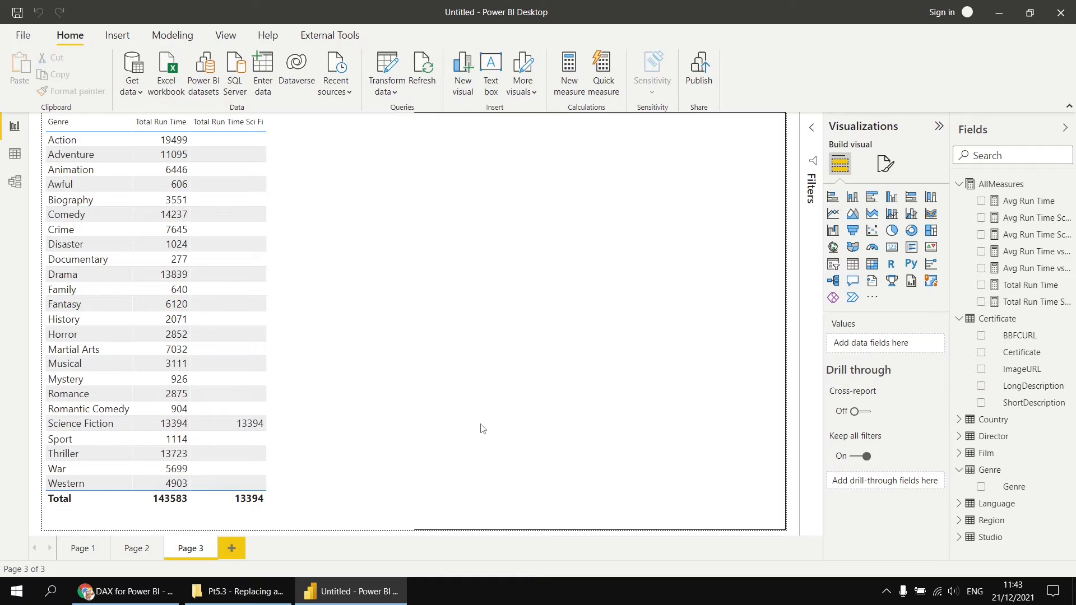
- Rename the Total Run Time Sci Fi measure in its formula to Total Run Times Best Genres
{"action": "left_click", "coordinate": [1013, 303]}
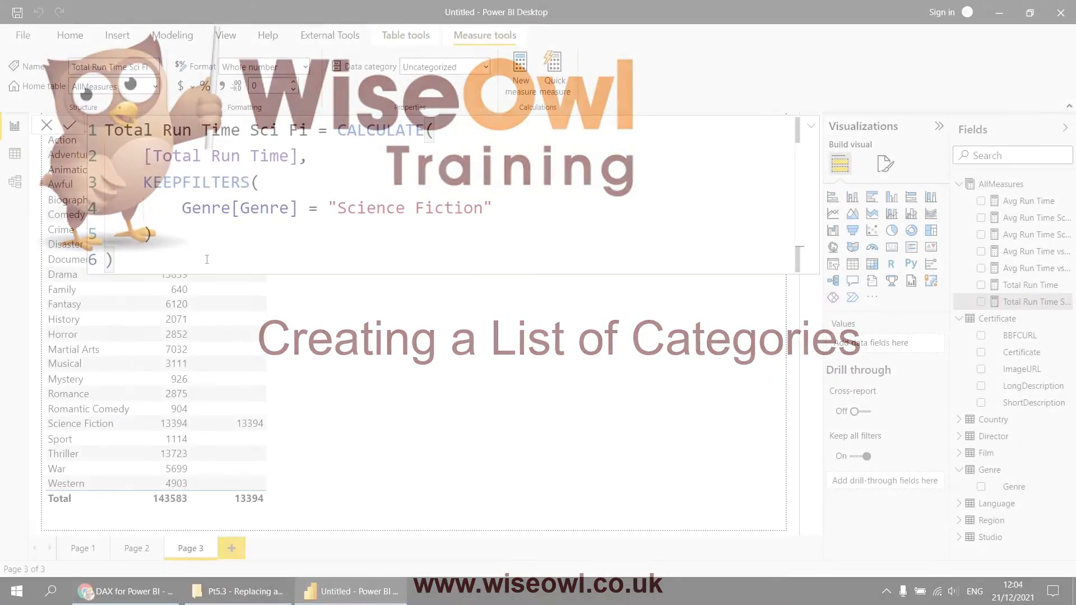
{"action": "left_click", "coordinate": [240, 130]}
{"action": "type", "text": "s"}
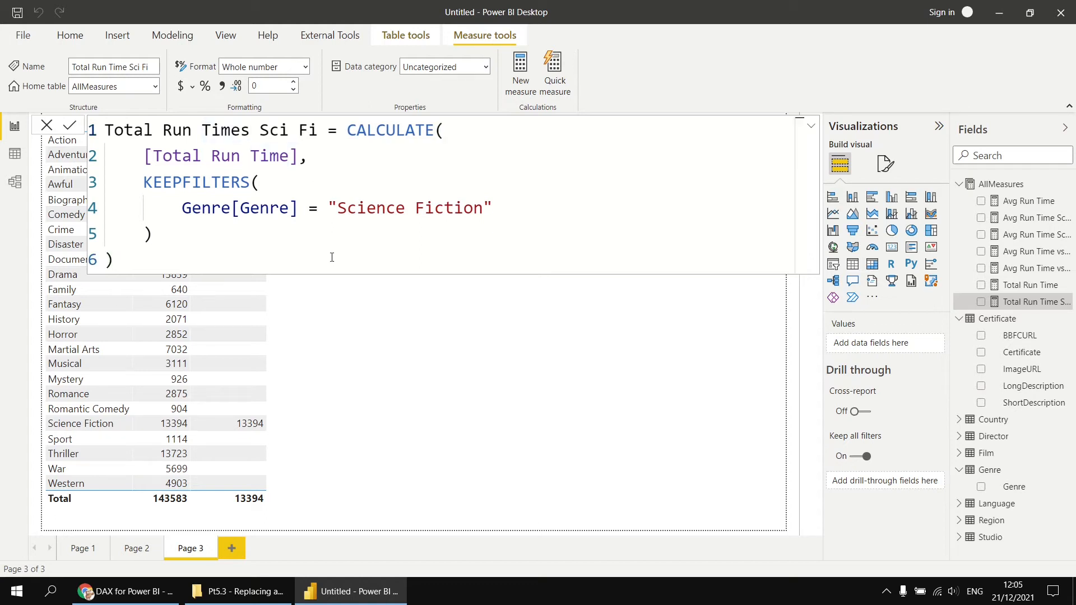
{"action": "key", "text": "Right"}
{"action": "key", "text": "shift+Right"}
{"action": "key", "text": "shift+Right"}
{"action": "key", "text": "shift+Right"}
{"action": "key", "text": "shift+Right"}
{"action": "key", "text": "shift+Right"}
{"action": "key", "text": "shift+Right"}
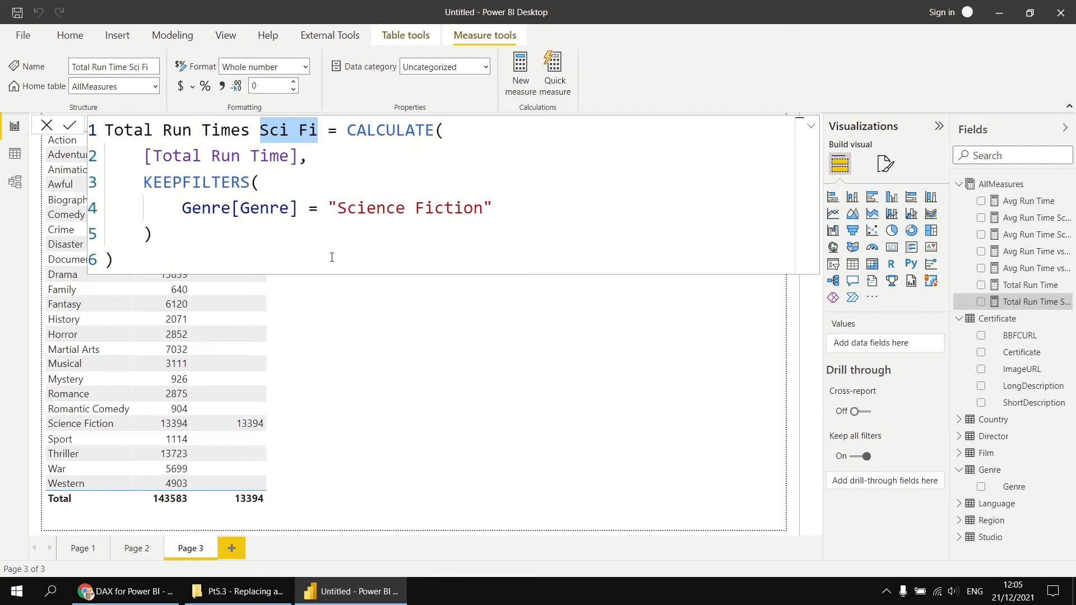
{"action": "type", "text": "Best Genre"}
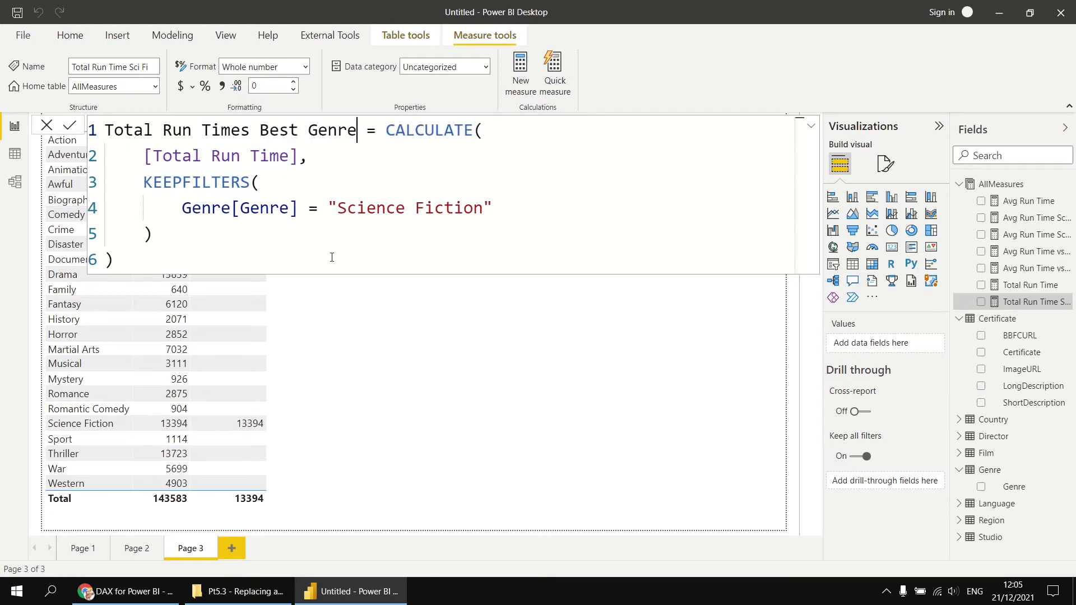
{"action": "type", "text": "s"}
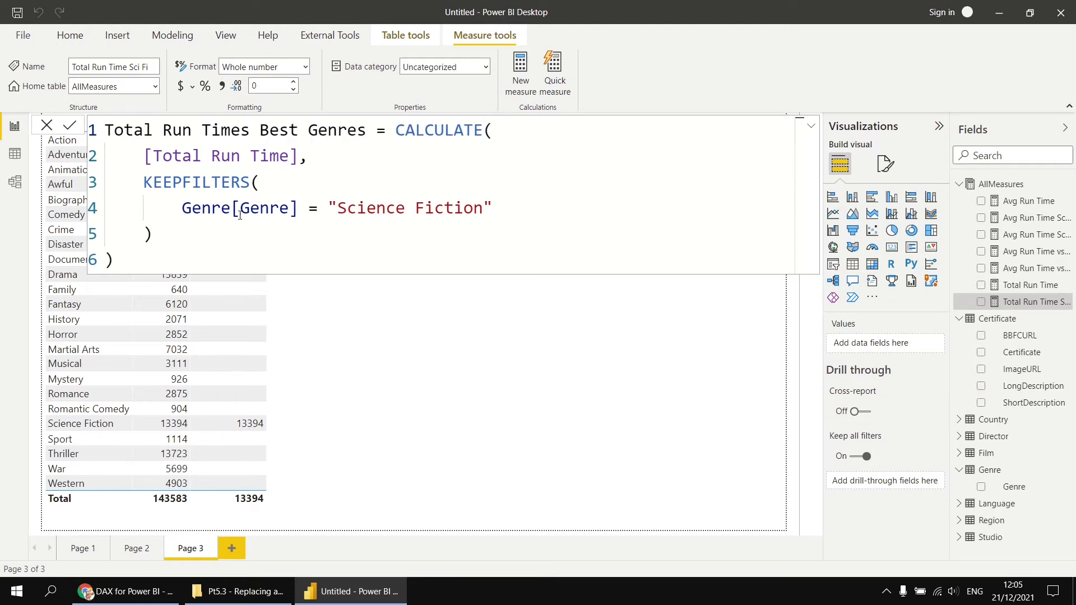
- Replace the equals comparison in the genre filter with IN and enclose "Science Fiction" in curly braces
{"action": "double_click", "coordinate": [314, 208]}
{"action": "type", "text": "IN "}
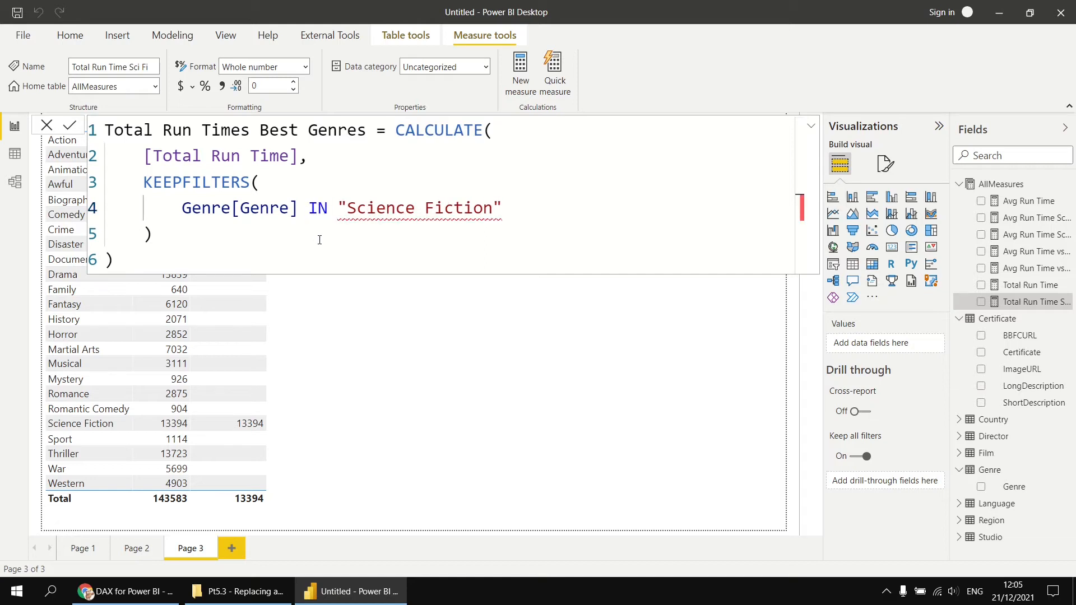
{"action": "type", "text": "{"}
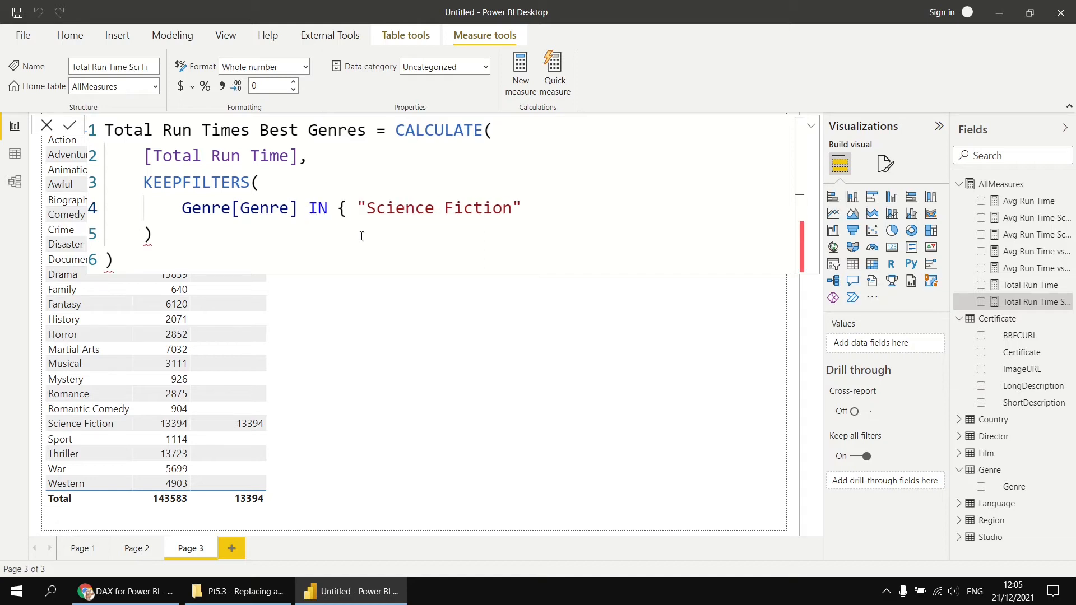
{"action": "left_click", "coordinate": [557, 207]}
{"action": "type", "text": "}"}
- Add "Fantasy" as the second genre in the IN list, after "Science Fiction"
{"action": "left_click", "coordinate": [523, 212]}
{"action": "type", "text": ", "}
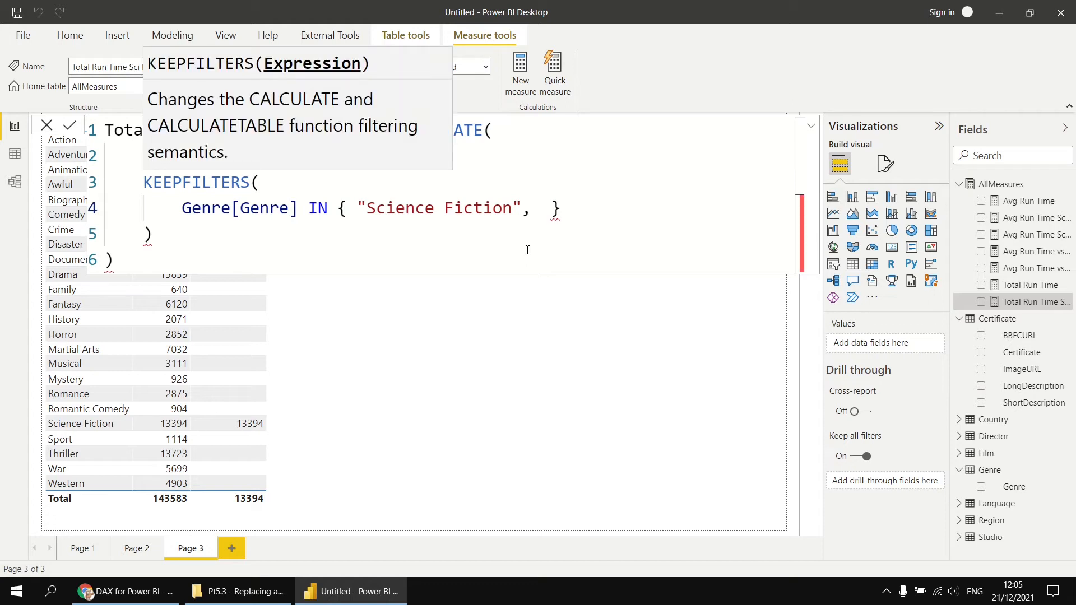
{"action": "type", "text": "\"fantas "}
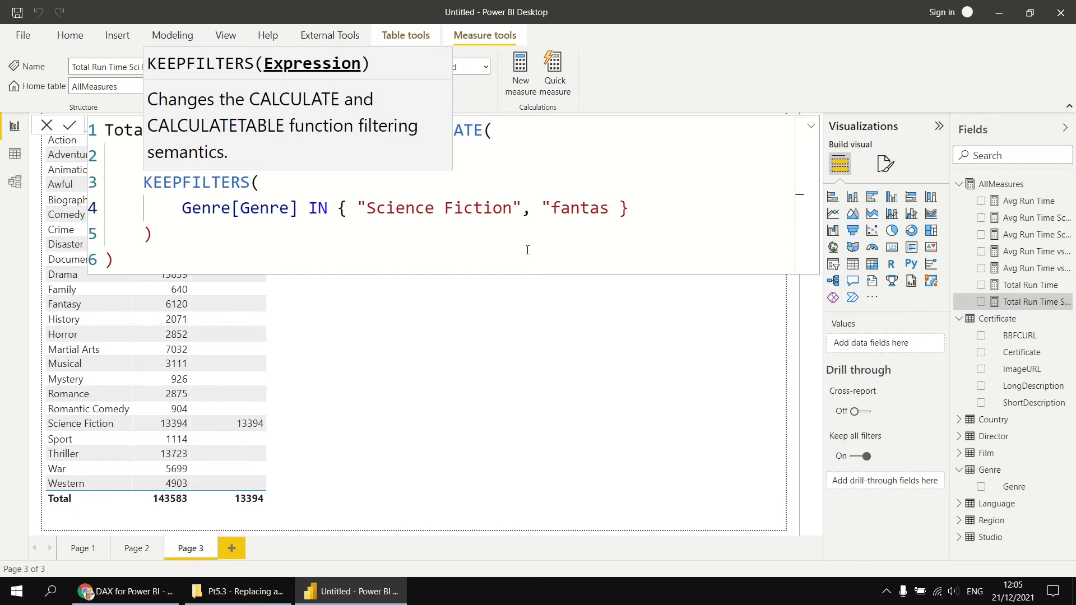
{"action": "type", "text": "y\""}
{"action": "key", "text": "Left"}
{"action": "key", "text": "Left"}
{"action": "key", "text": "Left"}
{"action": "key", "text": "Left"}
{"action": "key", "text": "Left"}
{"action": "key", "text": "Left"}
{"action": "key", "text": "Left"}
{"action": "key", "text": "Left"}
{"action": "key", "text": "Delete"}
{"action": "type", "text": "F"}
{"action": "key", "text": "ctrl+Right"}
- Add "Martial Arts" as the third genre in the IN list and commit the measure formula
{"action": "type", "text": ", \"Martial A"}
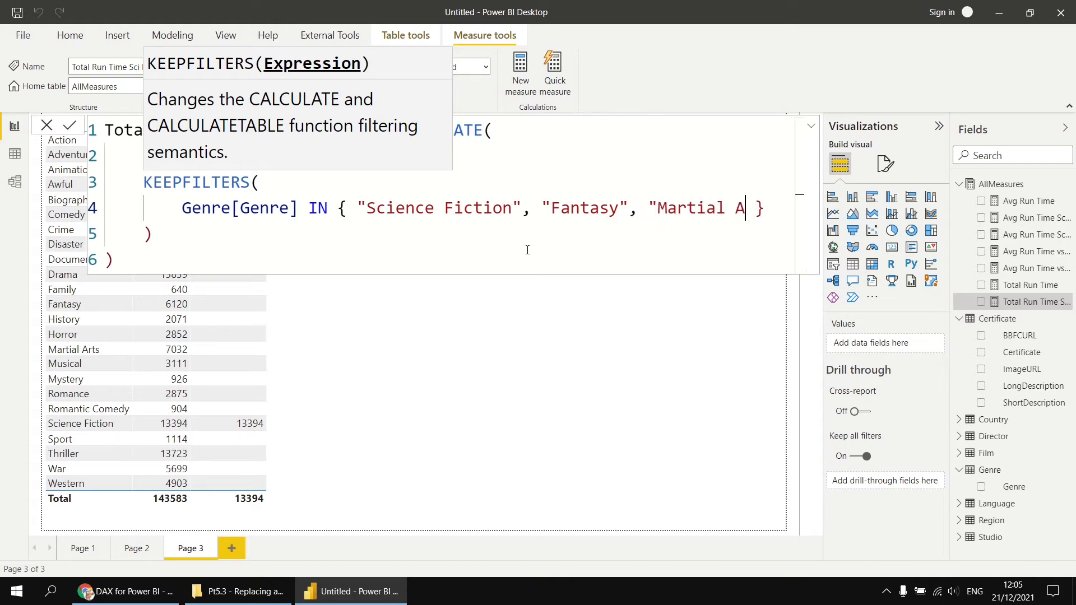
{"action": "type", "text": "rts\""}
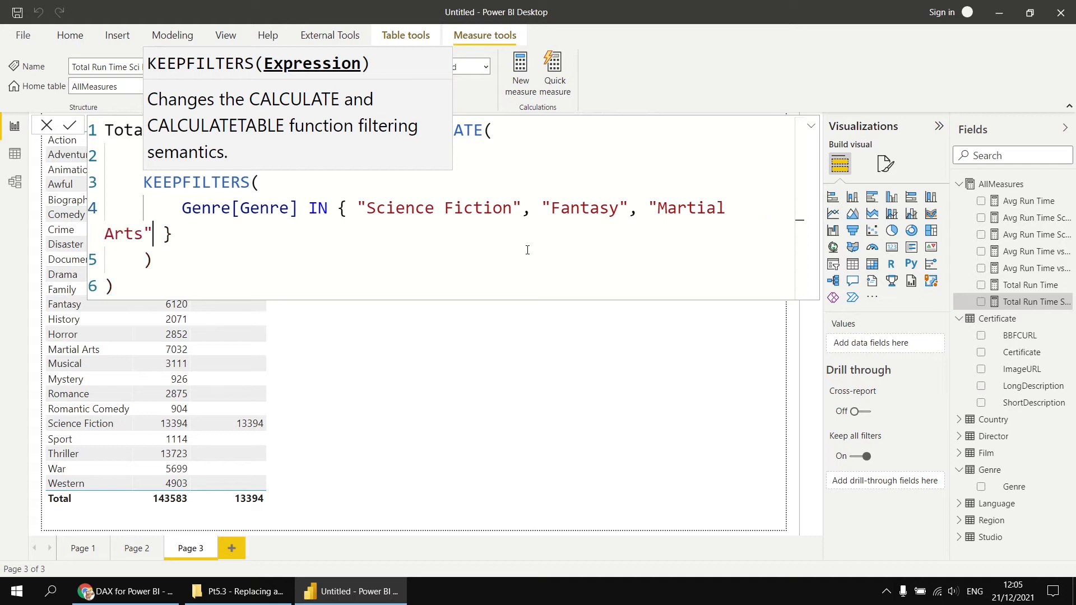
{"action": "scroll", "coordinate": [527, 250], "scroll_direction": "down", "scroll_amount": 1, "text": "ctrl"}
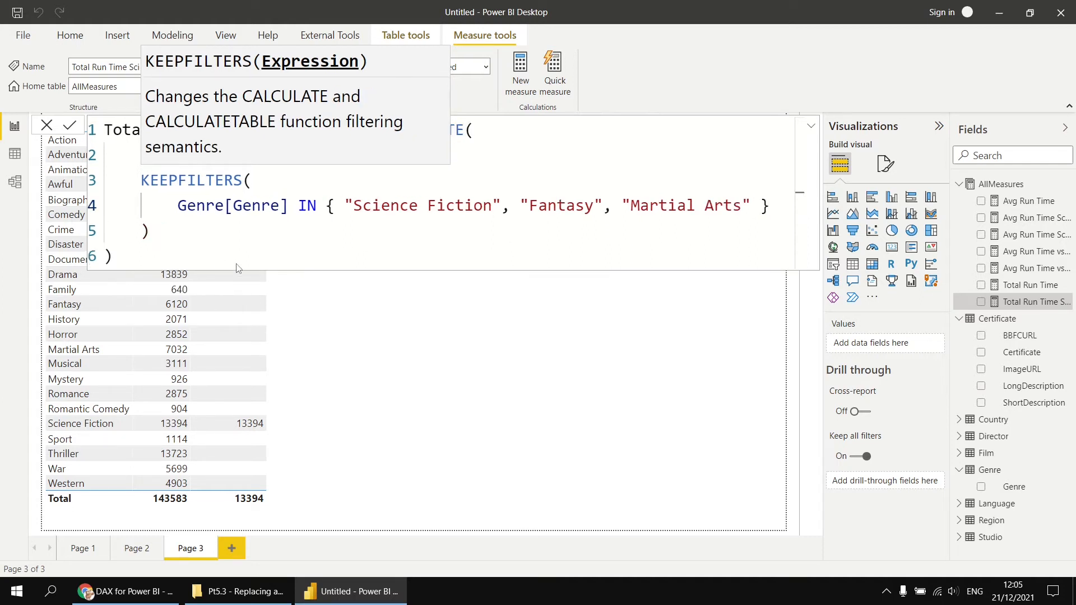
{"action": "key", "text": "Return"}
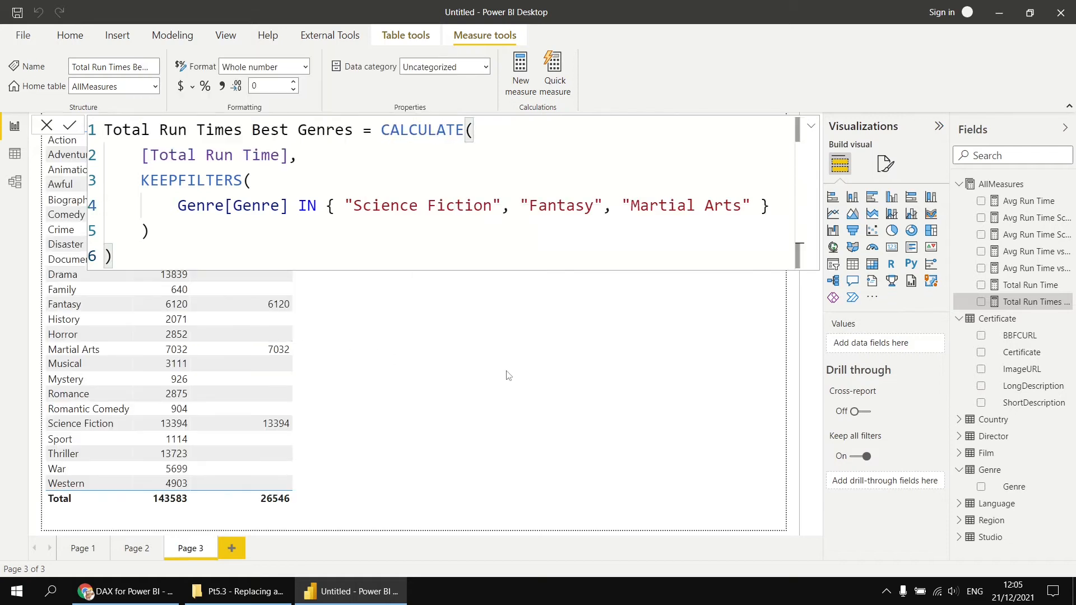
{"action": "left_click", "coordinate": [516, 374]}
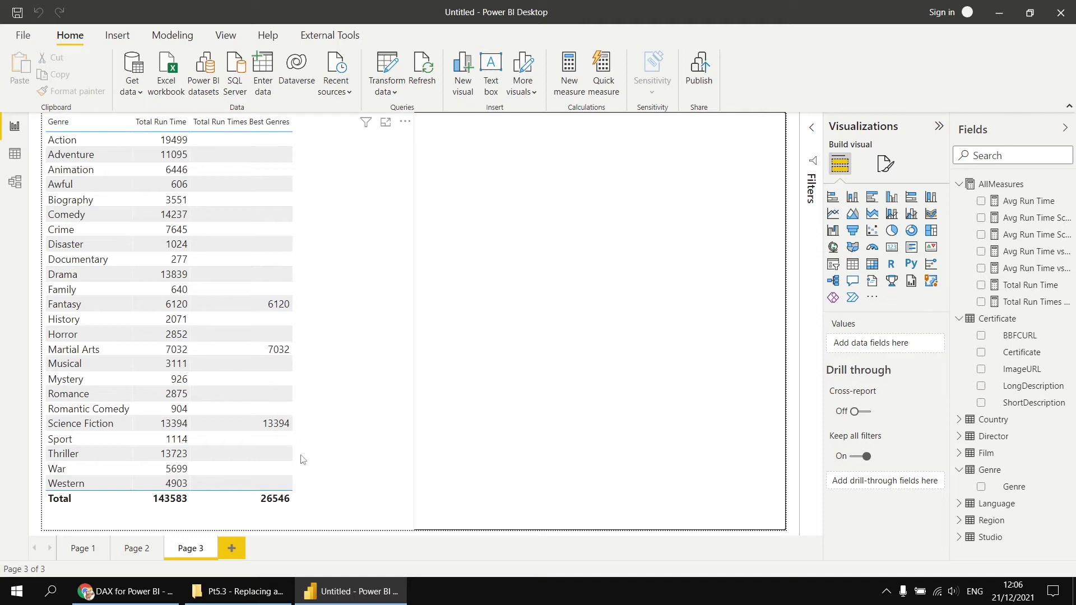
- Remove Total Run Time from the genre table and narrow the table to little more than its two remaining columns
{"action": "left_click", "coordinate": [399, 470]}
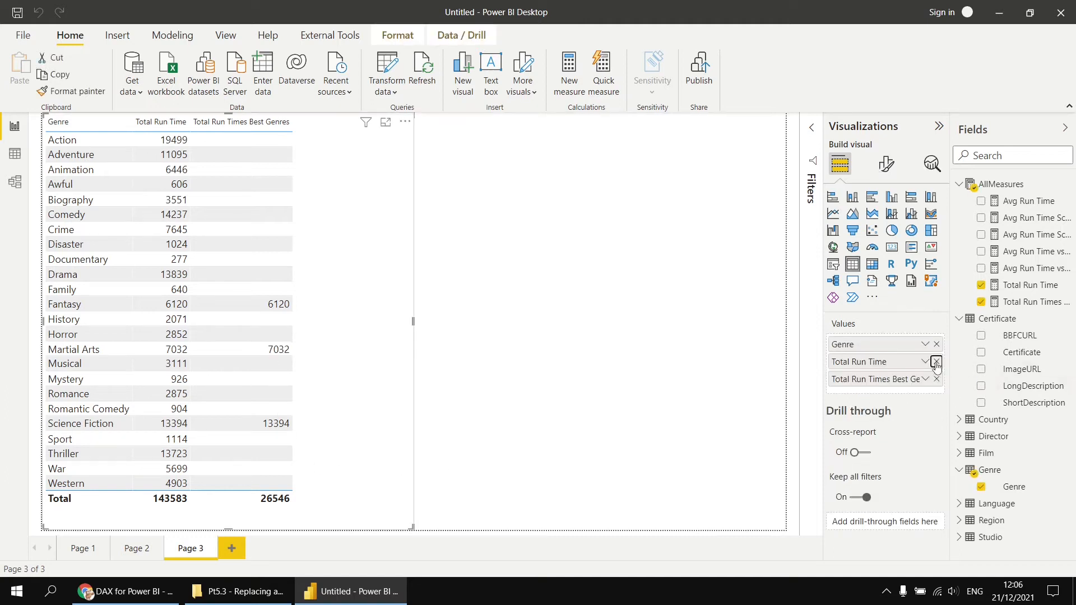
{"action": "left_click", "coordinate": [936, 362]}
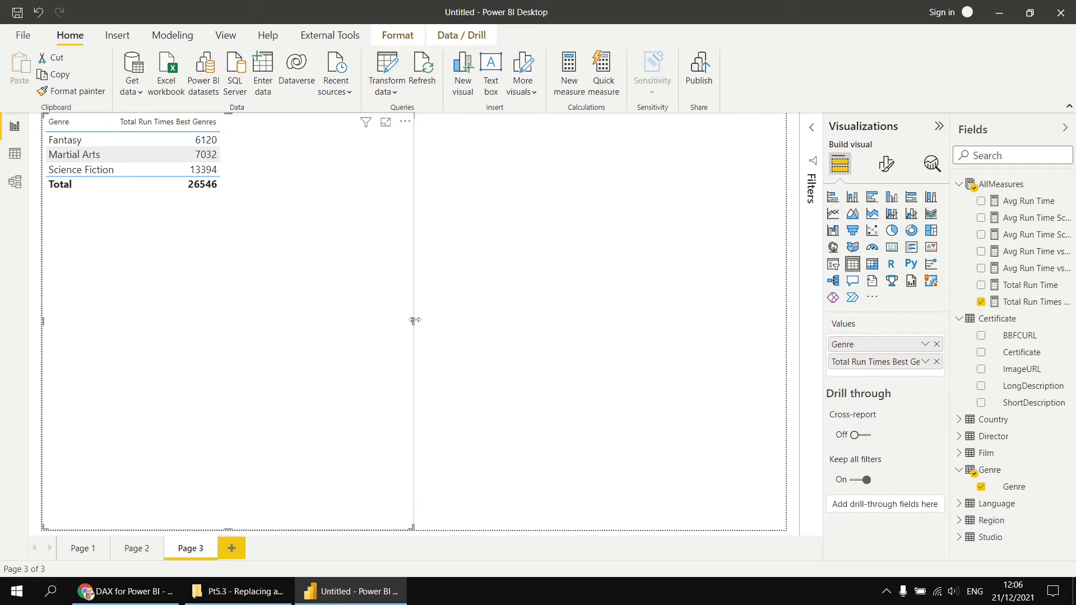
{"action": "left_click_drag", "start_coordinate": [413, 321], "coordinate": [268, 316]}
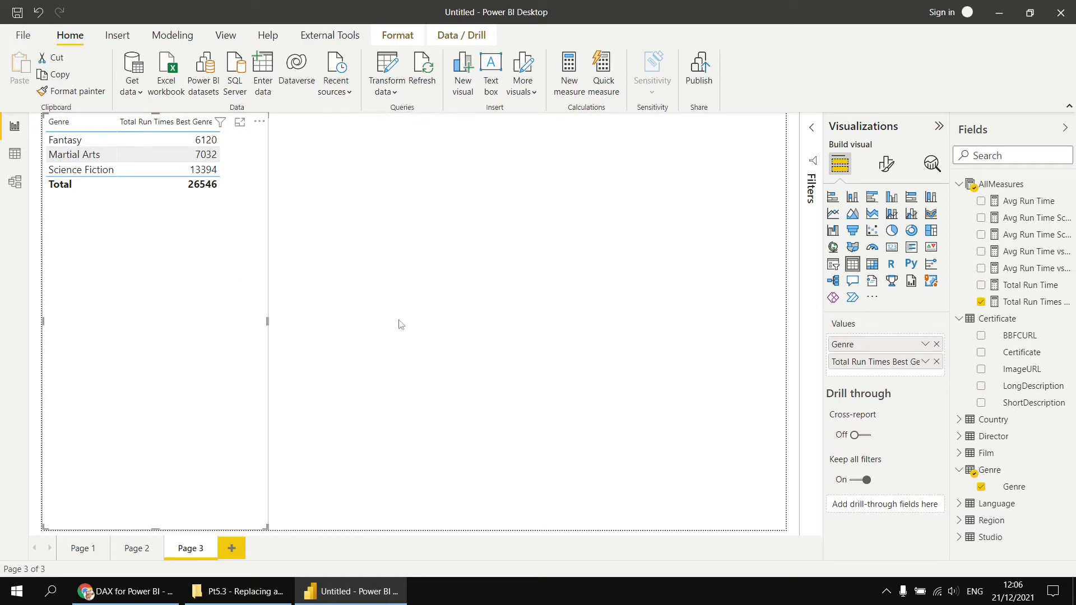
- Add a clustered bar chart of Total Run Times Best Genres by Genre and stretch it across the free space beside the table
{"action": "left_click", "coordinate": [375, 248]}
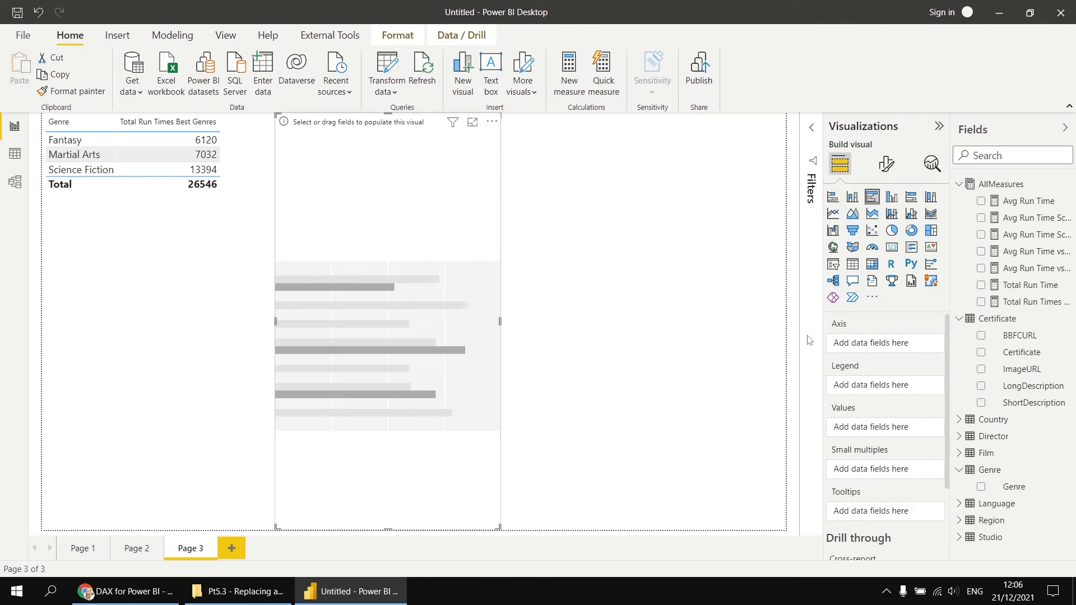
{"action": "left_click_drag", "start_coordinate": [1015, 486], "coordinate": [883, 348]}
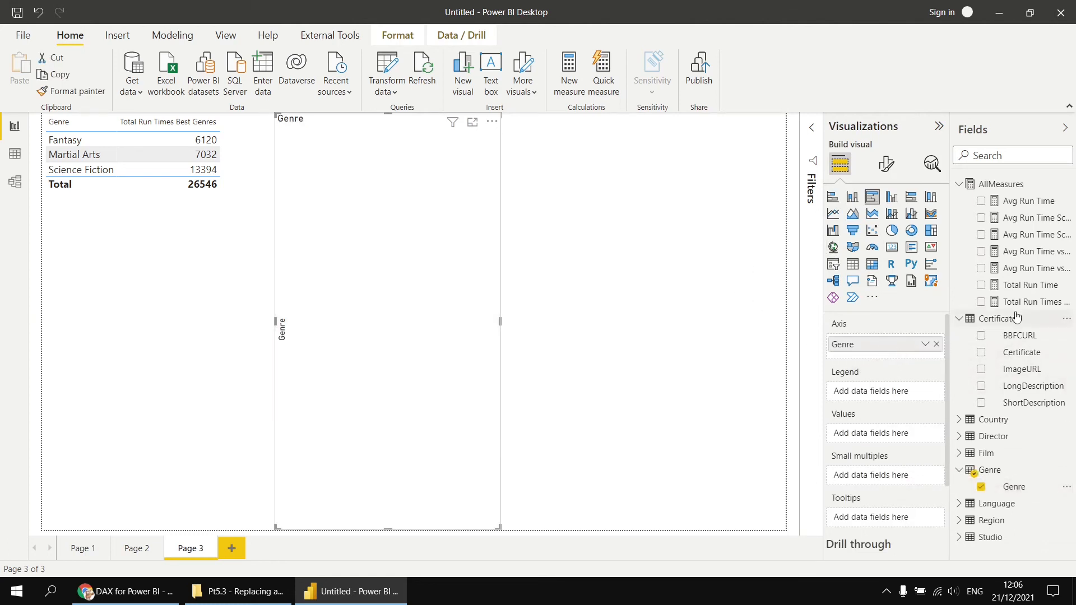
{"action": "left_click", "coordinate": [980, 302]}
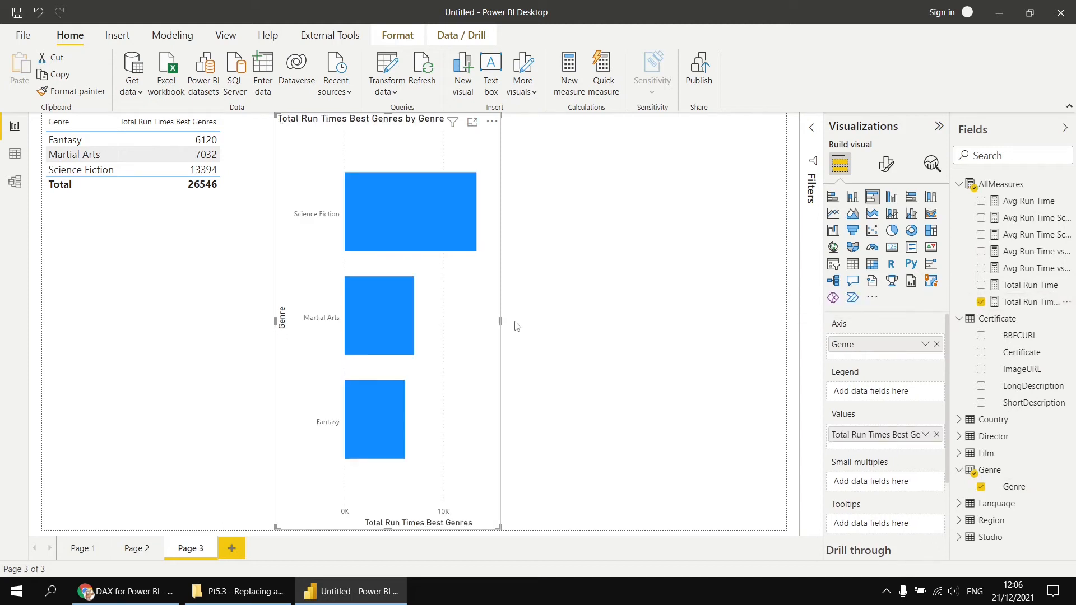
{"action": "left_click_drag", "start_coordinate": [500, 322], "coordinate": [782, 329]}
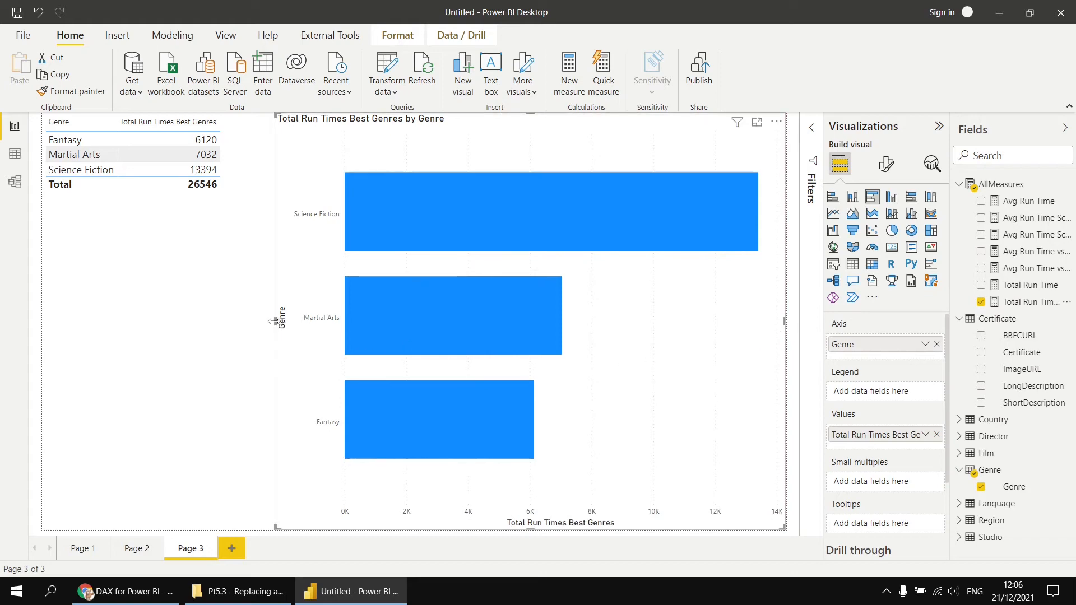
{"action": "left_click_drag", "start_coordinate": [276, 322], "coordinate": [234, 328]}
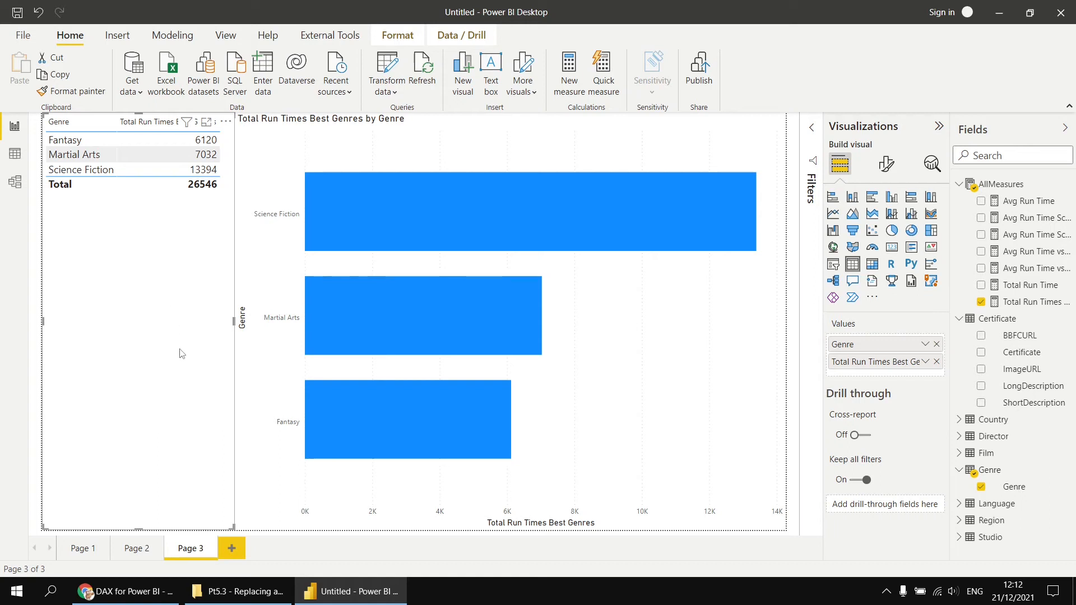
- Replace Total Run Times Best Genres with Total Run Time in the genre table
{"action": "left_click", "coordinate": [936, 362]}
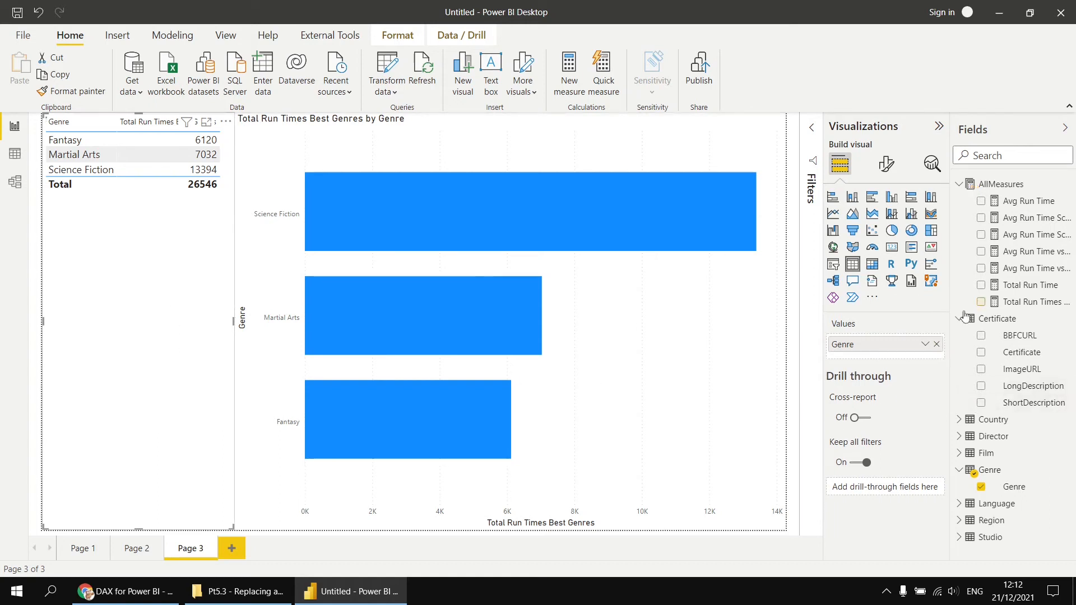
{"action": "left_click", "coordinate": [982, 286]}
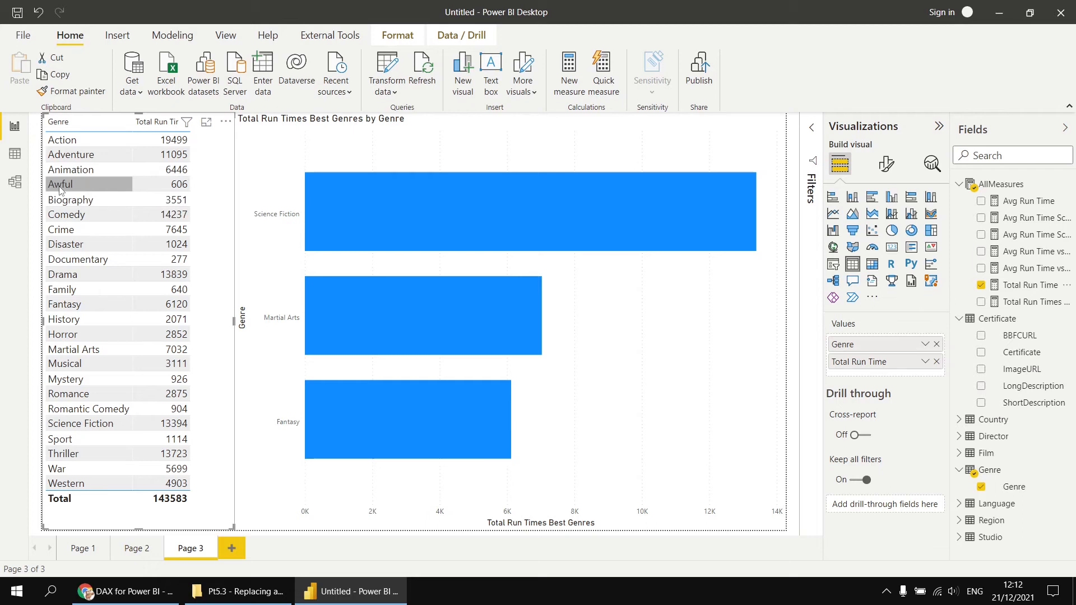
- Create a new measure in AllMeasures containing a copy of the full Total Run Times Best Genres formula
{"action": "left_click", "coordinate": [1027, 304]}
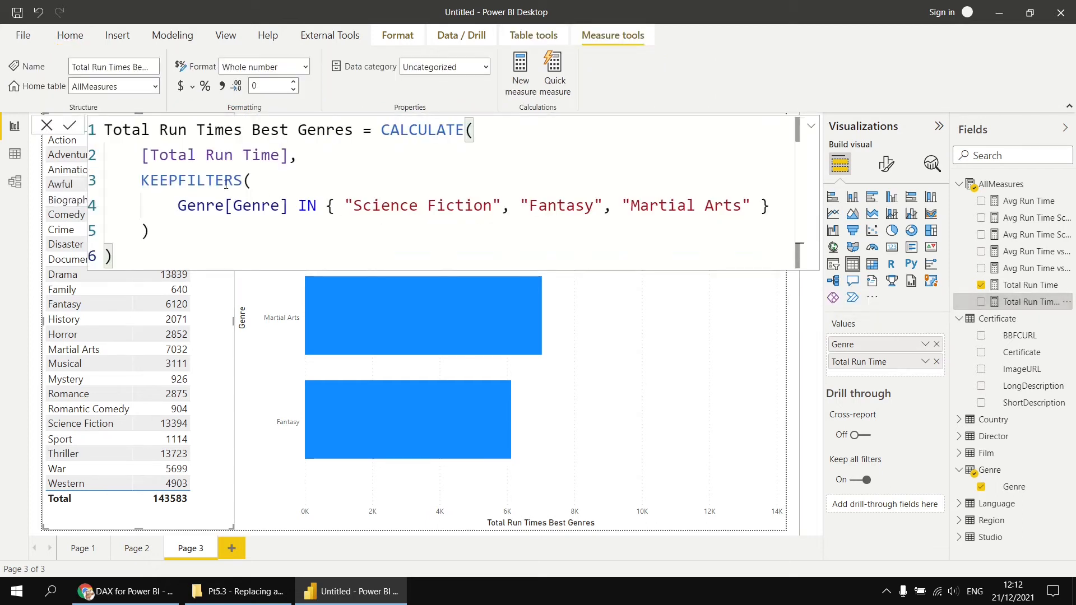
{"action": "key", "text": "ctrl+a"}
{"action": "key", "text": "ctrl+c"}
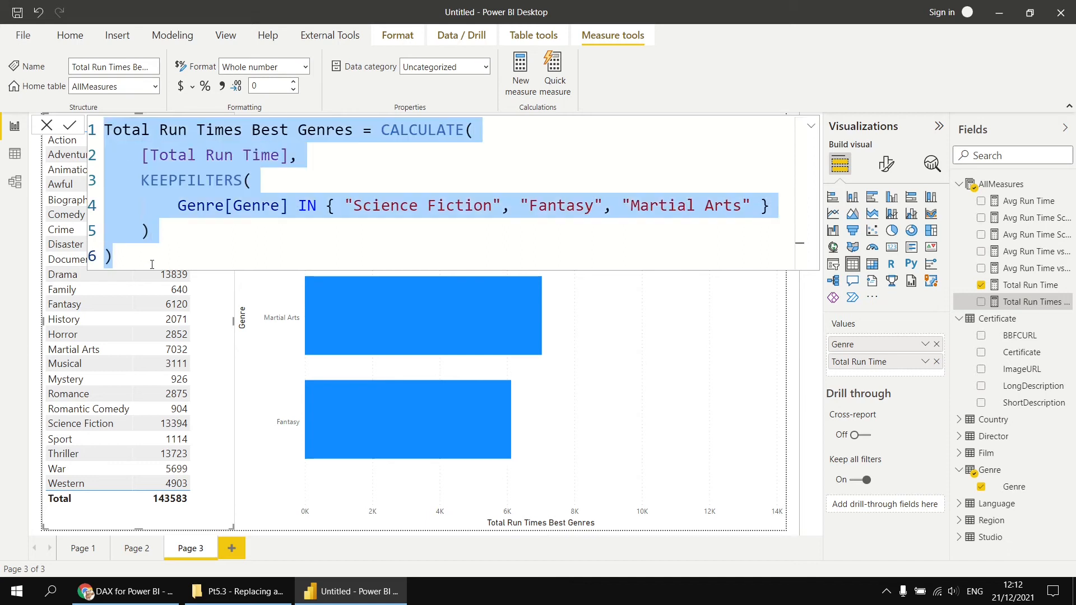
{"action": "right_click", "coordinate": [1005, 184]}
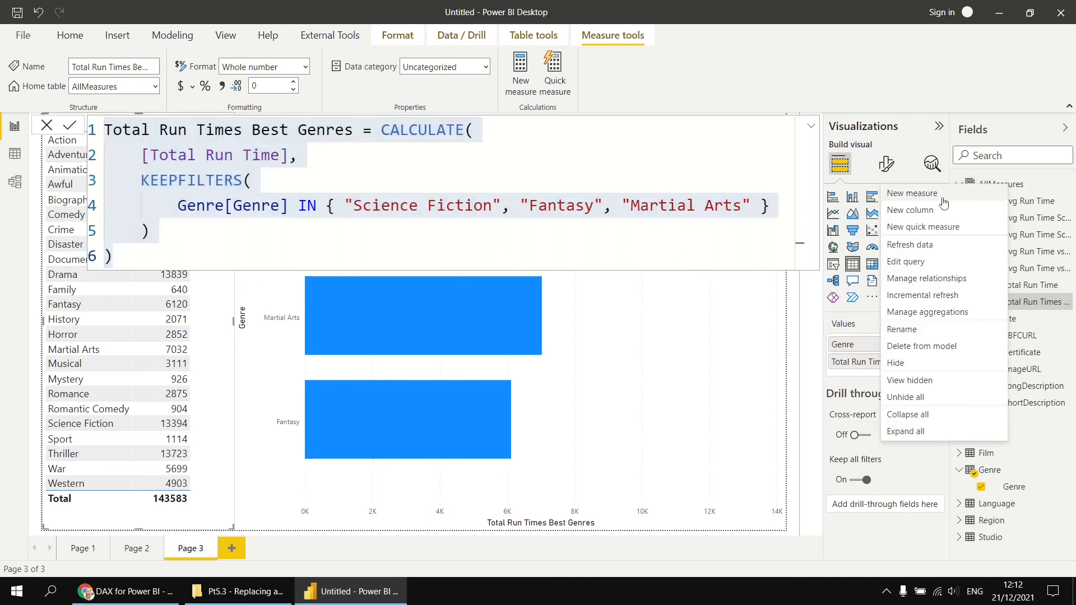
{"action": "left_click", "coordinate": [942, 198]}
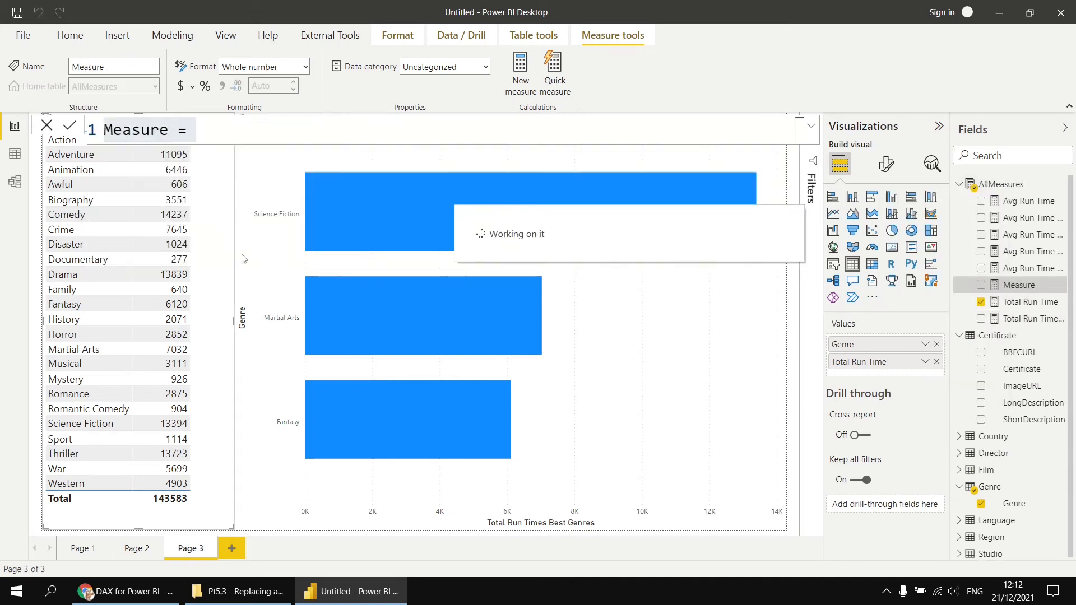
{"action": "key", "text": "ctrl+v"}
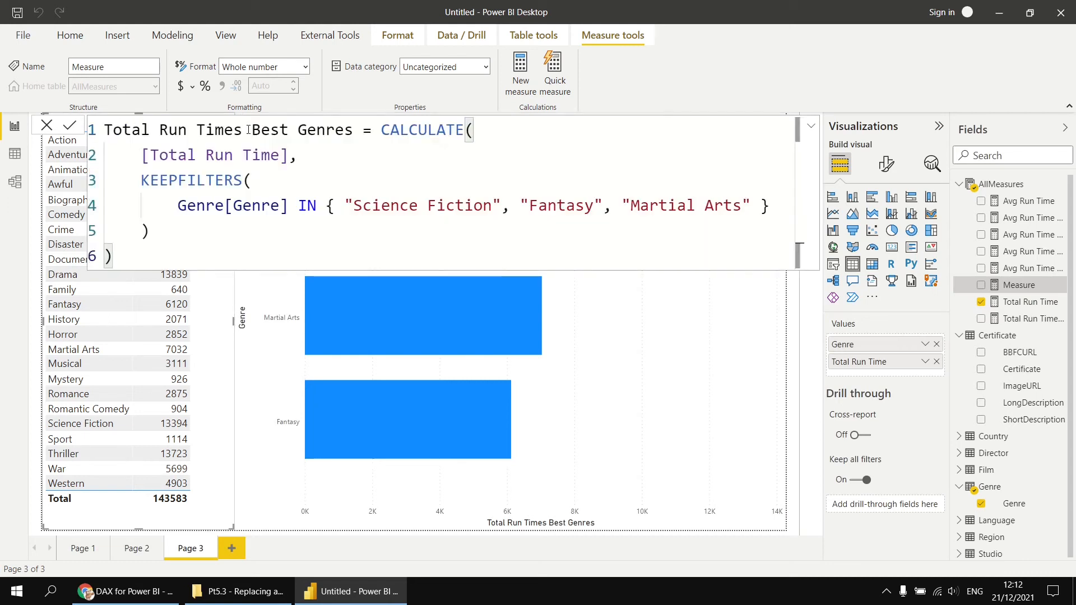
- Rename the copied measure in its formula to "Total Run Times Excluding Worst Genres"
{"action": "left_click", "coordinate": [247, 130]}
{"action": "type", "text": "Exclus"}
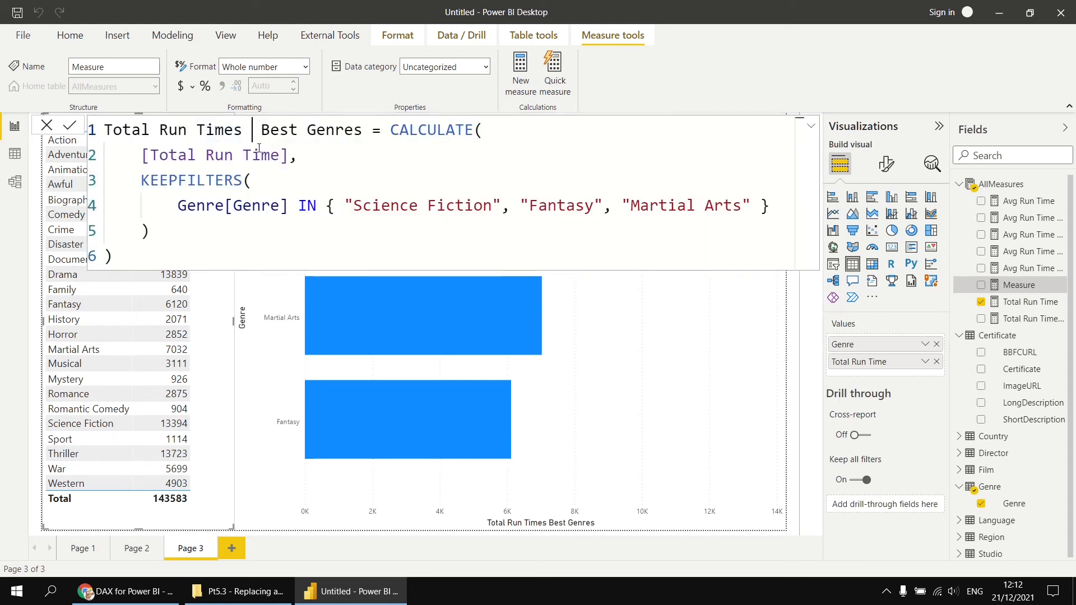
{"action": "type", "text": "ing"}
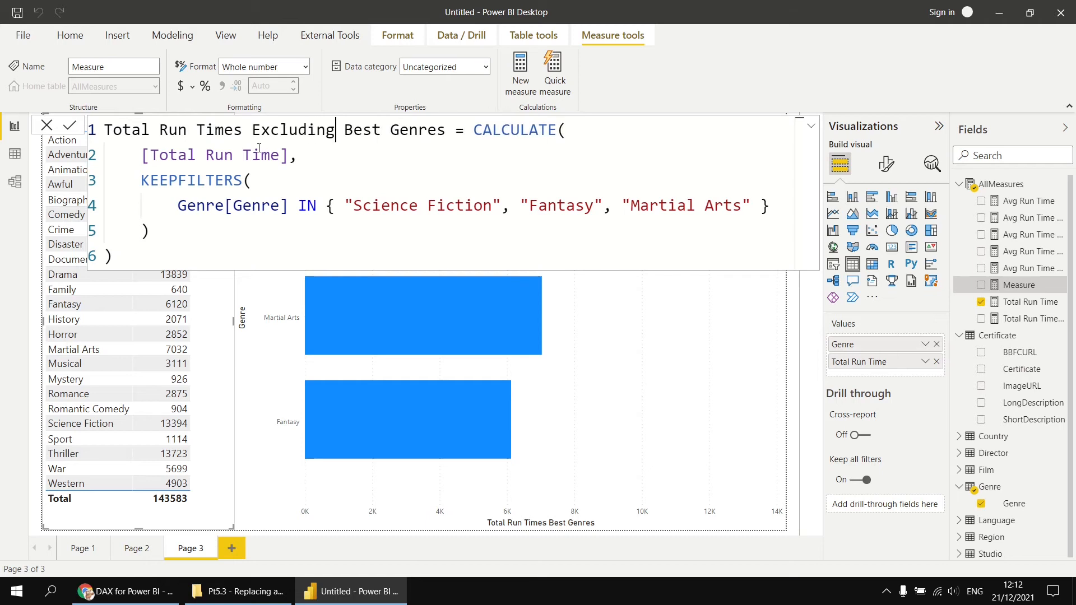
{"action": "key", "text": "Right"}
{"action": "key", "text": "shift+Right"}
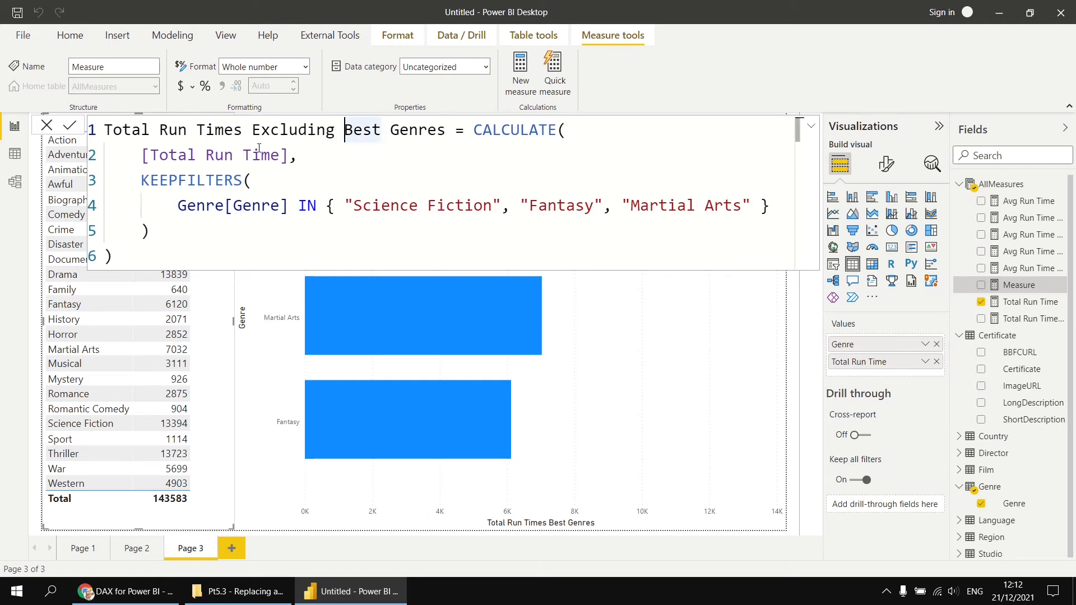
{"action": "key", "text": "shift+Right"}
{"action": "type", "text": "Wor"}
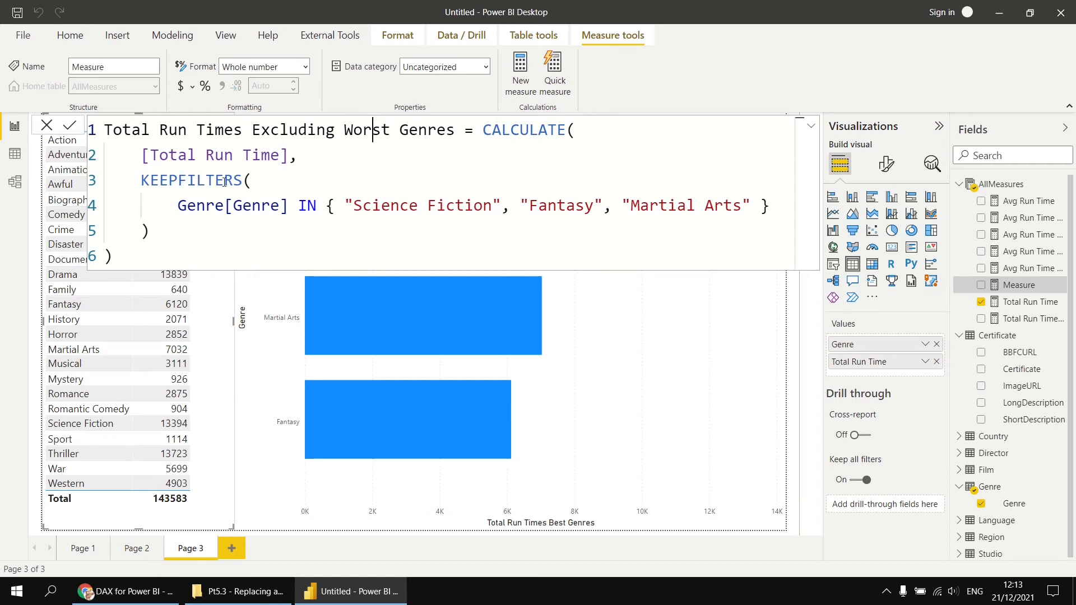
- Remove the KEEPFILTERS wrapper with its closing parenthesis, leaving the Genre[Genre] IN condition directly below [Total Run Time]
{"action": "left_click_drag", "start_coordinate": [252, 182], "coordinate": [103, 182]}
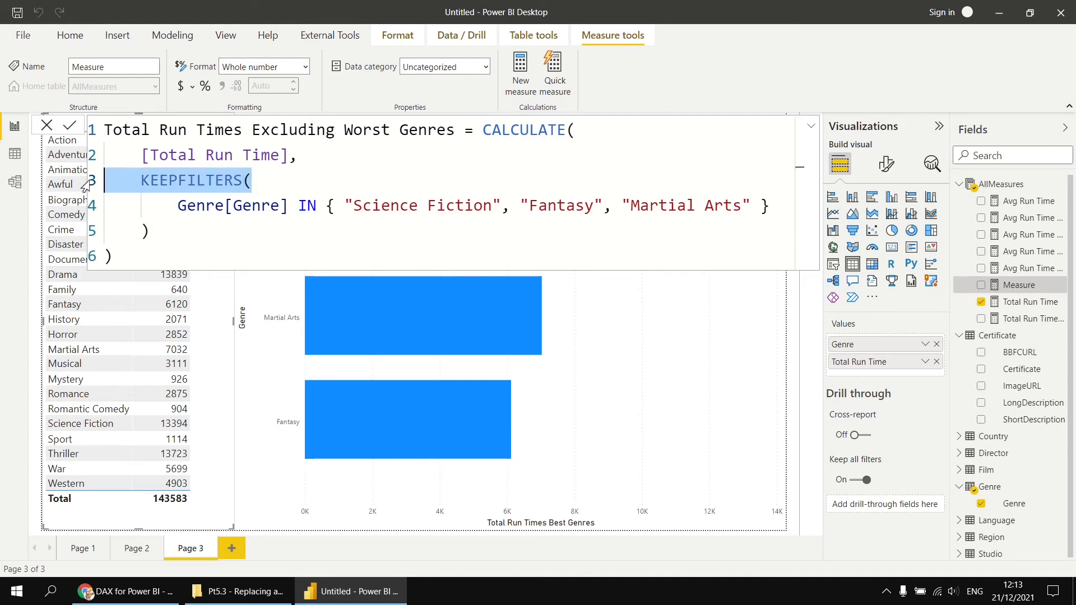
{"action": "key", "text": "Delete"}
{"action": "left_click", "coordinate": [169, 227]}
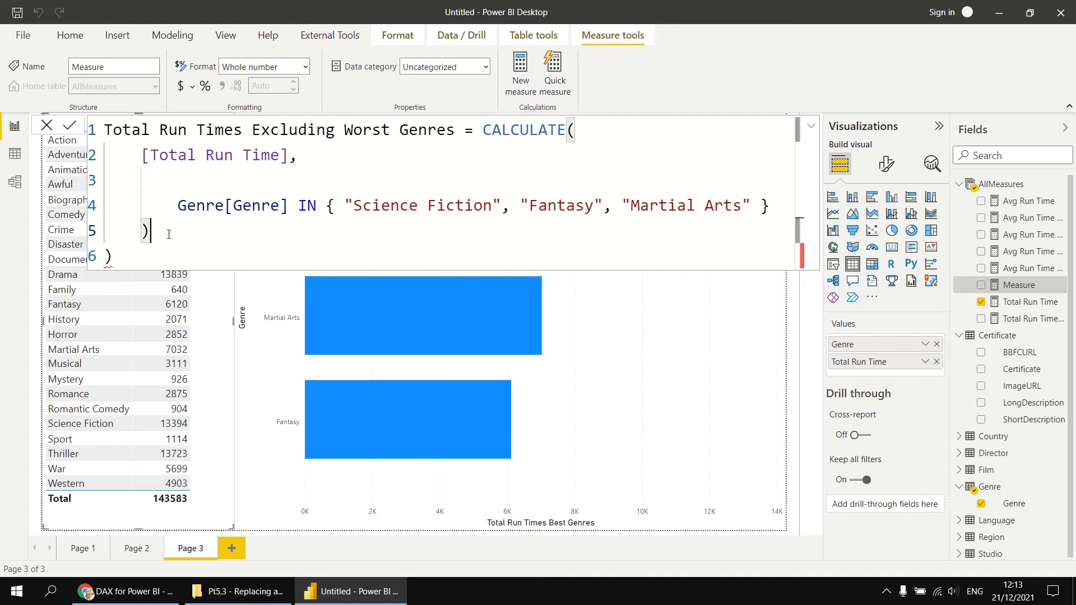
{"action": "key", "text": "BackSpace"}
{"action": "key", "text": "BackSpace"}
{"action": "key", "text": "BackSpace"}
{"action": "key", "text": "BackSpace"}
{"action": "key", "text": "BackSpace"}
{"action": "key", "text": "BackSpace"}
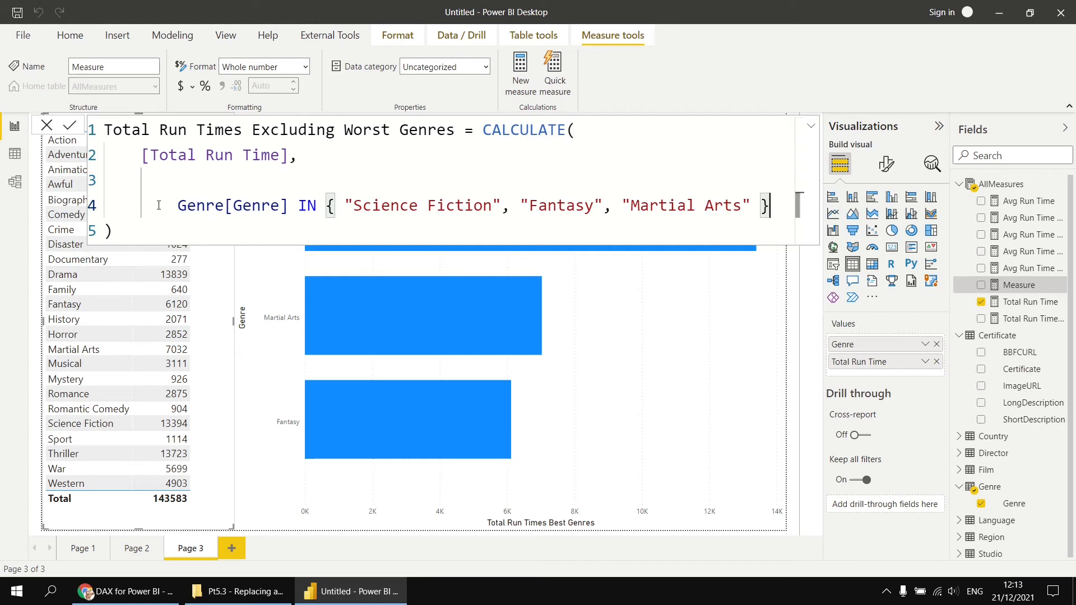
{"action": "left_click_drag", "start_coordinate": [177, 205], "coordinate": [85, 177]}
{"action": "key", "text": "Delete"}
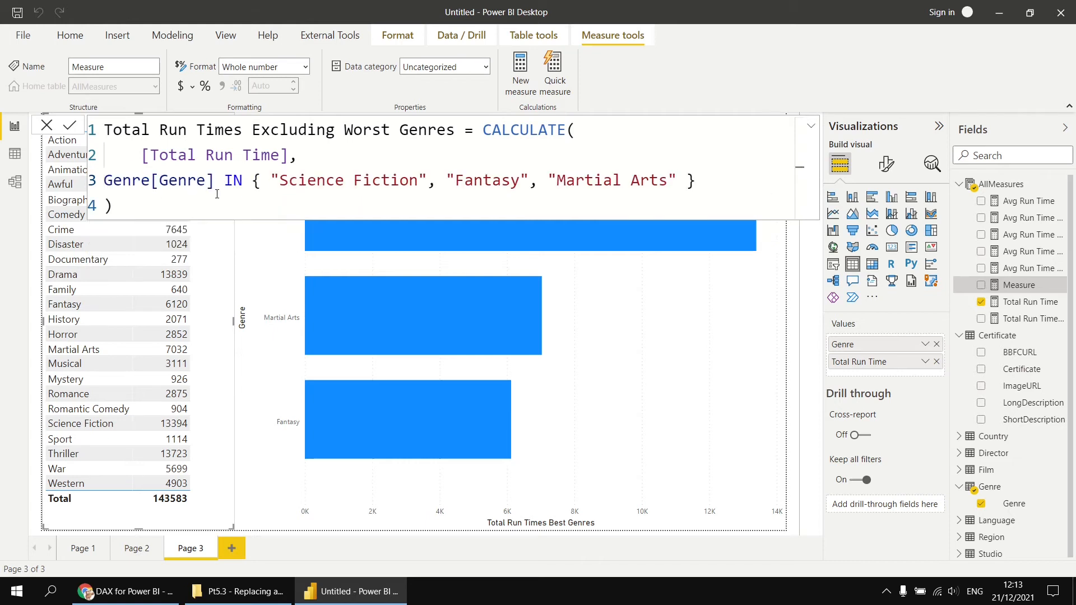
- Indent the genre condition and insert NOT before Genre[Genre]
{"action": "key", "text": "Tab"}
{"action": "type", "text": "N"}
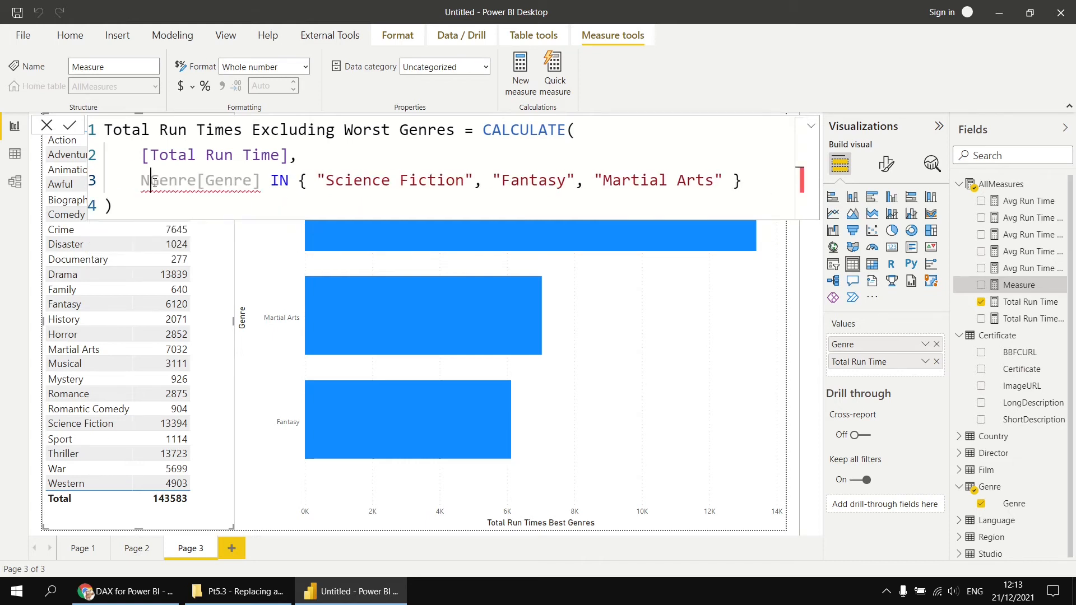
{"action": "type", "text": "OT"}
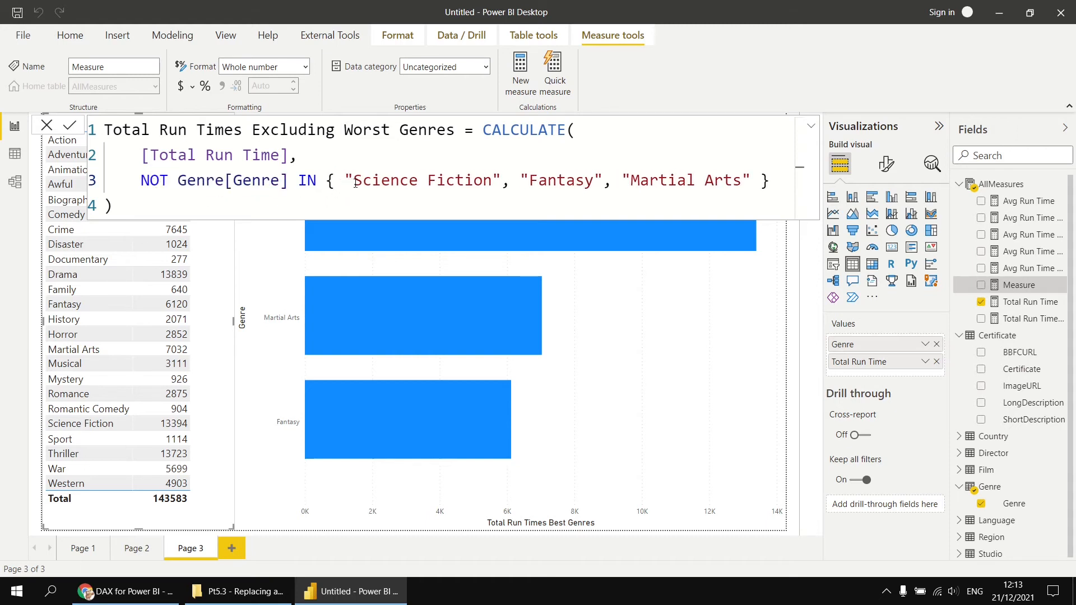
- Replace the three genres in the IN list with "Awful", "Horror" and "Romance", and commit the measure
{"action": "left_click_drag", "start_coordinate": [354, 183], "coordinate": [494, 184]}
{"action": "type", "text": "Awf"}
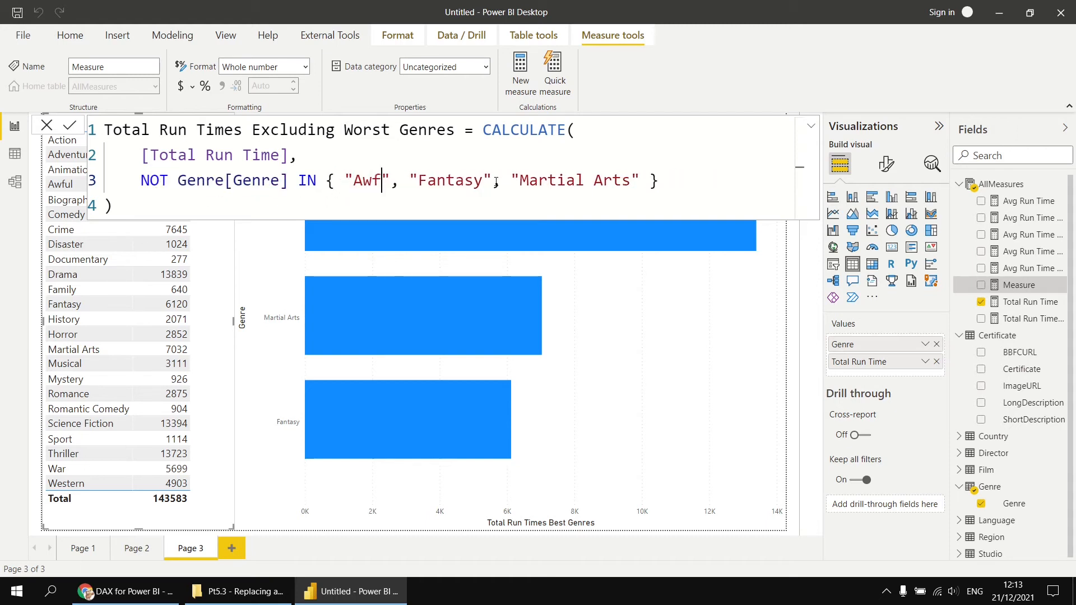
{"action": "type", "text": "ul"}
{"action": "left_click_drag", "start_coordinate": [436, 180], "coordinate": [501, 180]}
{"action": "type", "text": "Horror"}
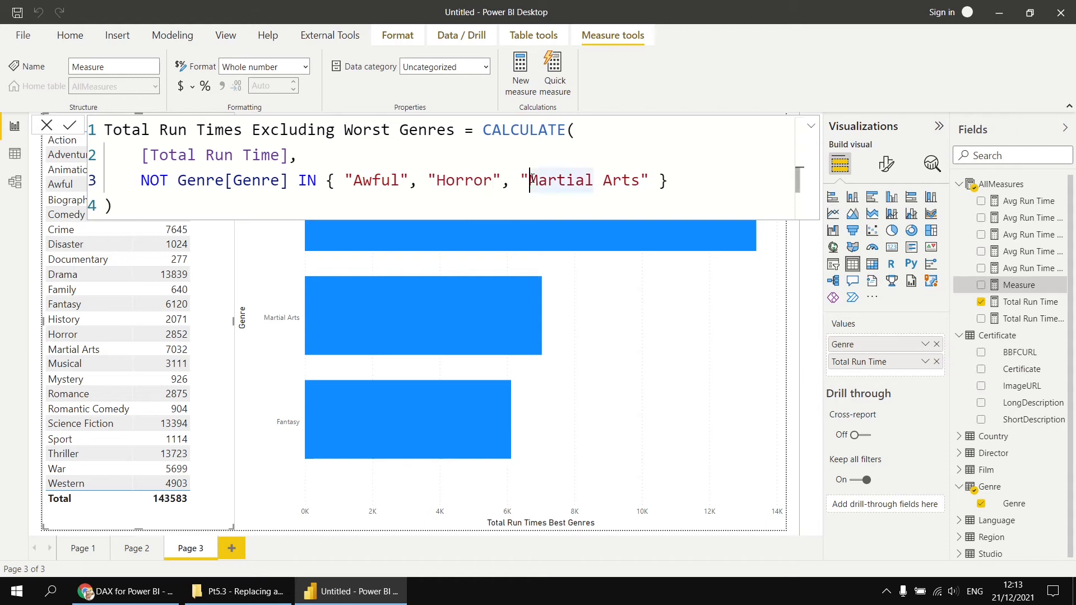
{"action": "left_click_drag", "start_coordinate": [529, 180], "coordinate": [640, 181]}
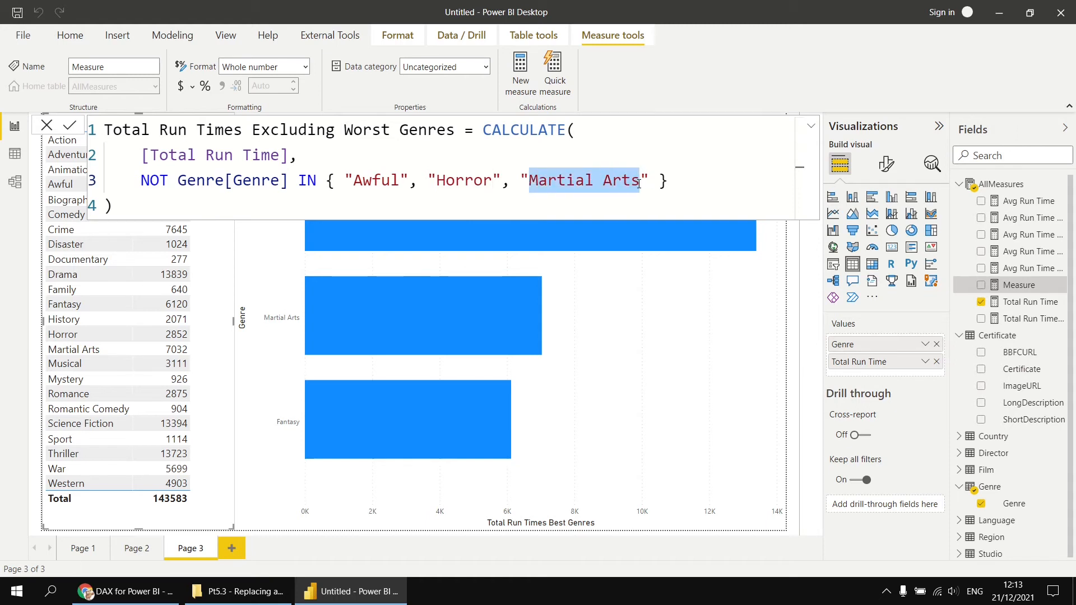
{"action": "type", "text": "Ro"}
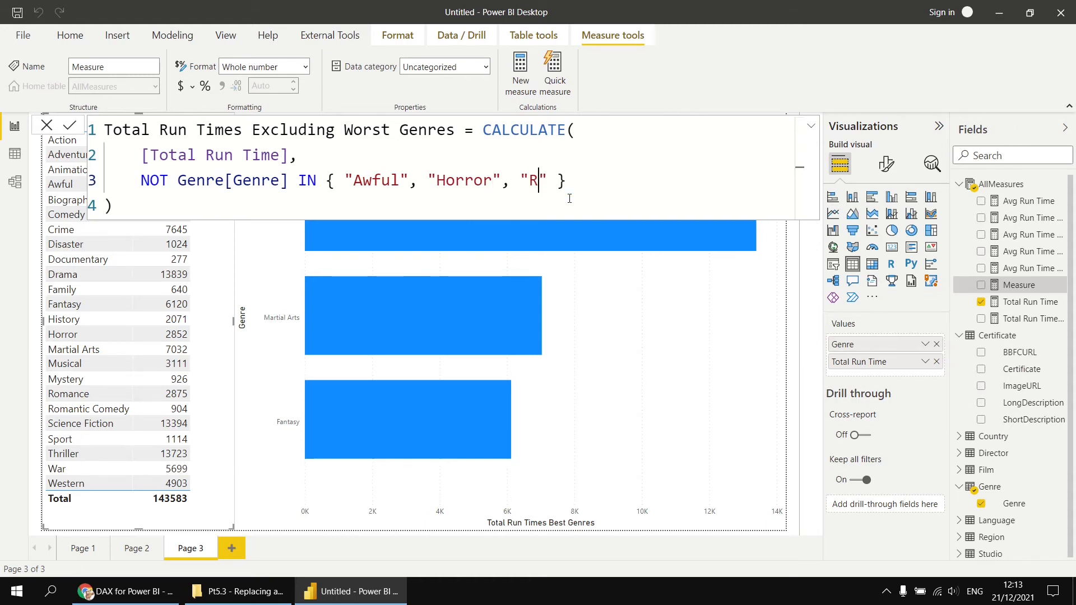
{"action": "type", "text": "mance"}
{"action": "left_click", "coordinate": [165, 201]}
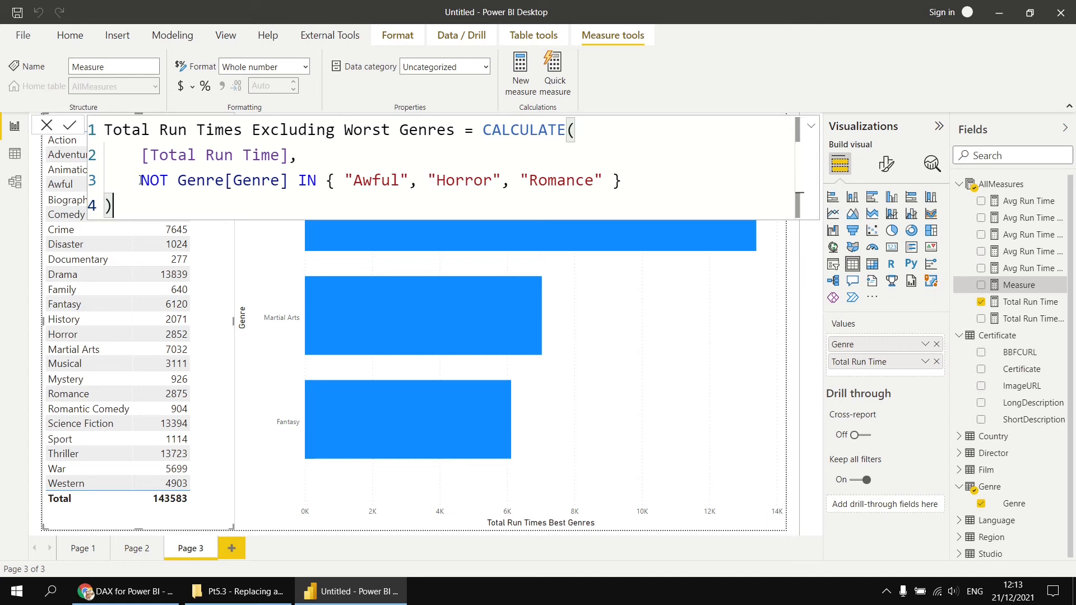
{"action": "left_click_drag", "start_coordinate": [141, 179], "coordinate": [291, 181]}
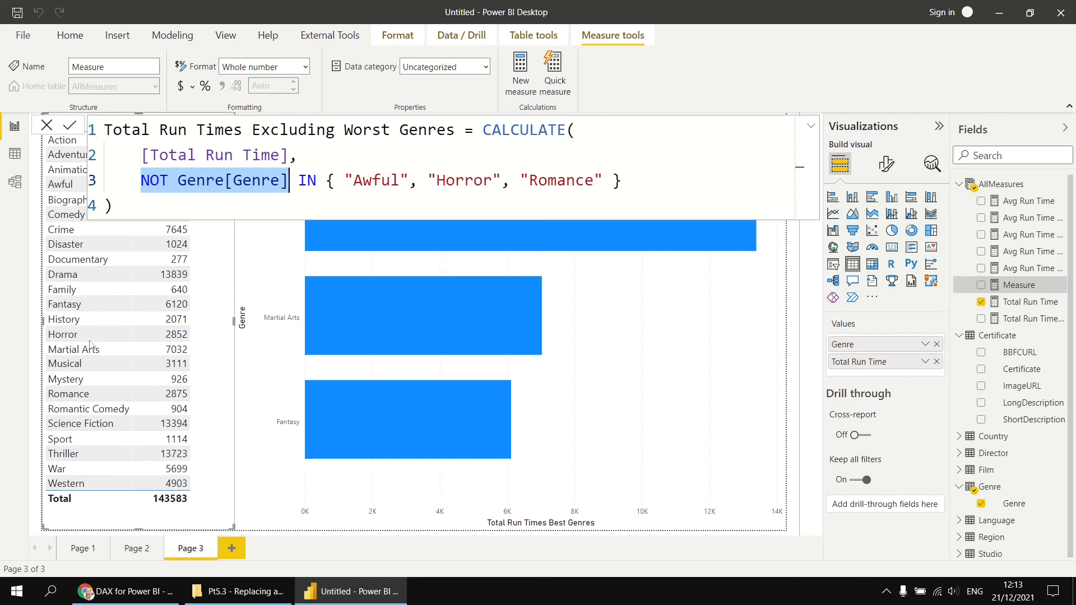
{"action": "left_click", "coordinate": [177, 204]}
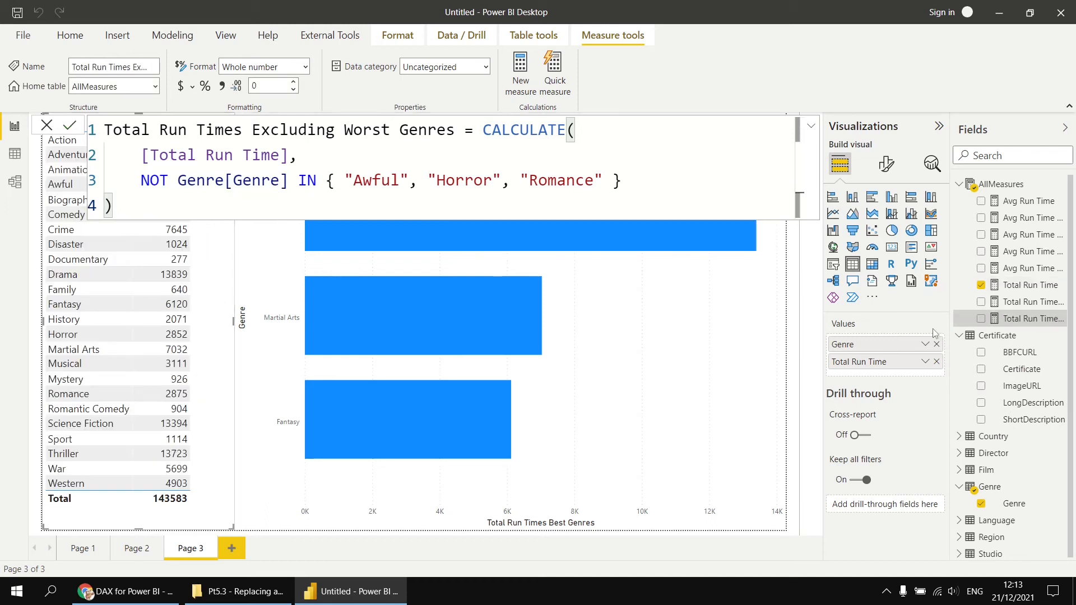
- Replace Total Run Time with Total Run Times Excluding Worst Genres in the genre table
{"action": "left_click", "coordinate": [937, 362]}
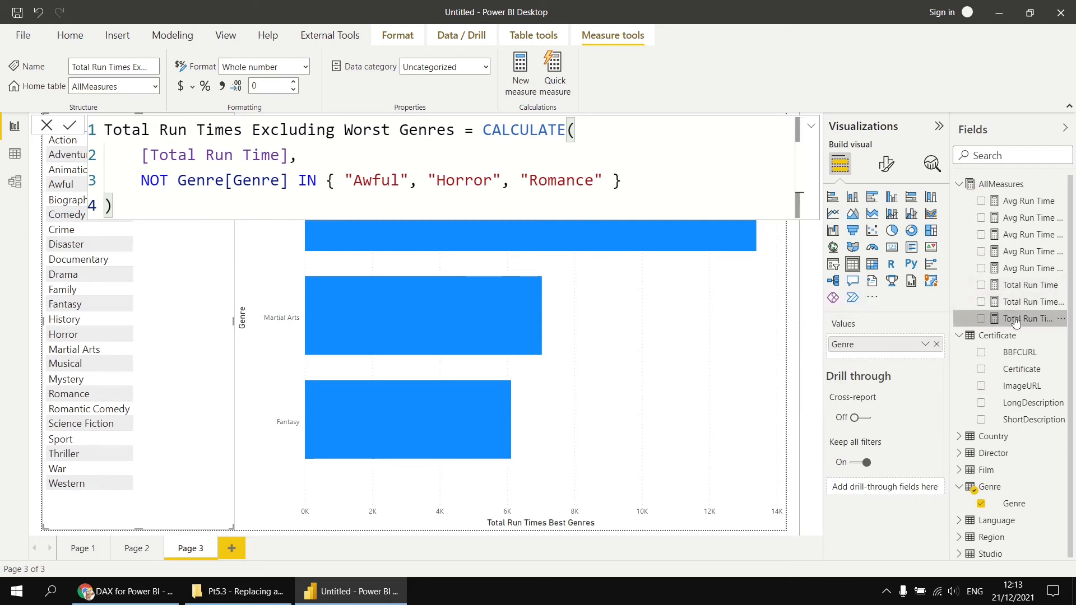
{"action": "left_click", "coordinate": [981, 318]}
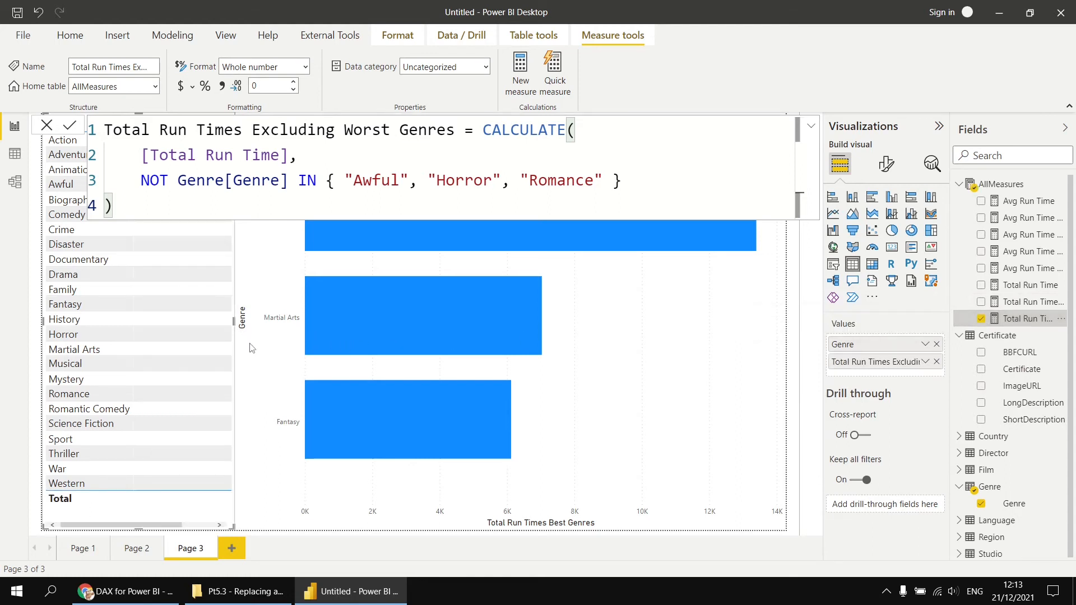
- Narrow the bar chart from the side facing the table and widen the genre table to fit its whole measure column
{"action": "left_click", "coordinate": [241, 329]}
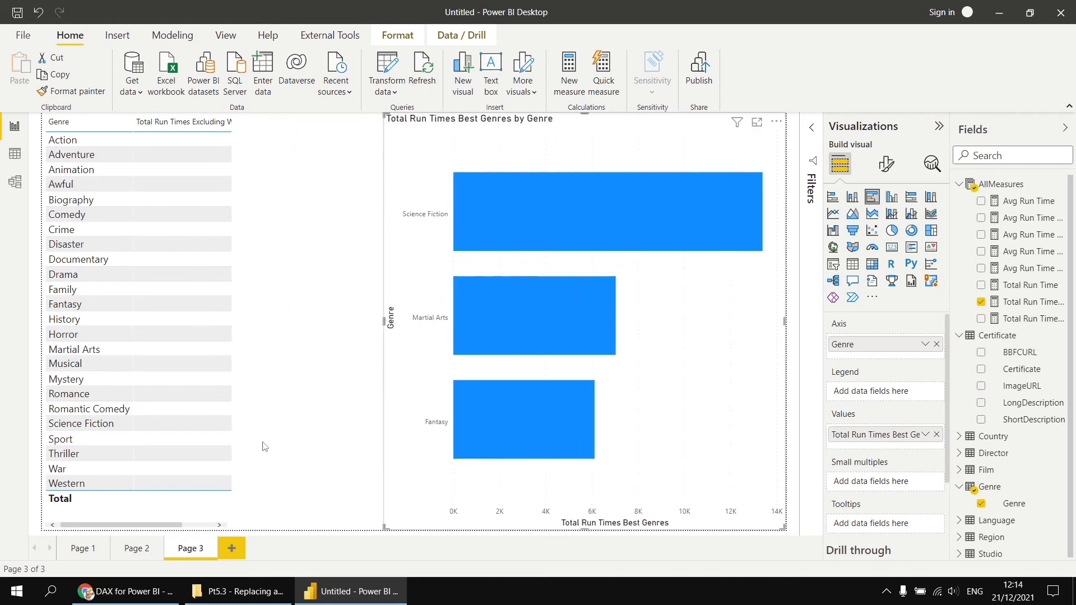
{"action": "left_click", "coordinate": [216, 508]}
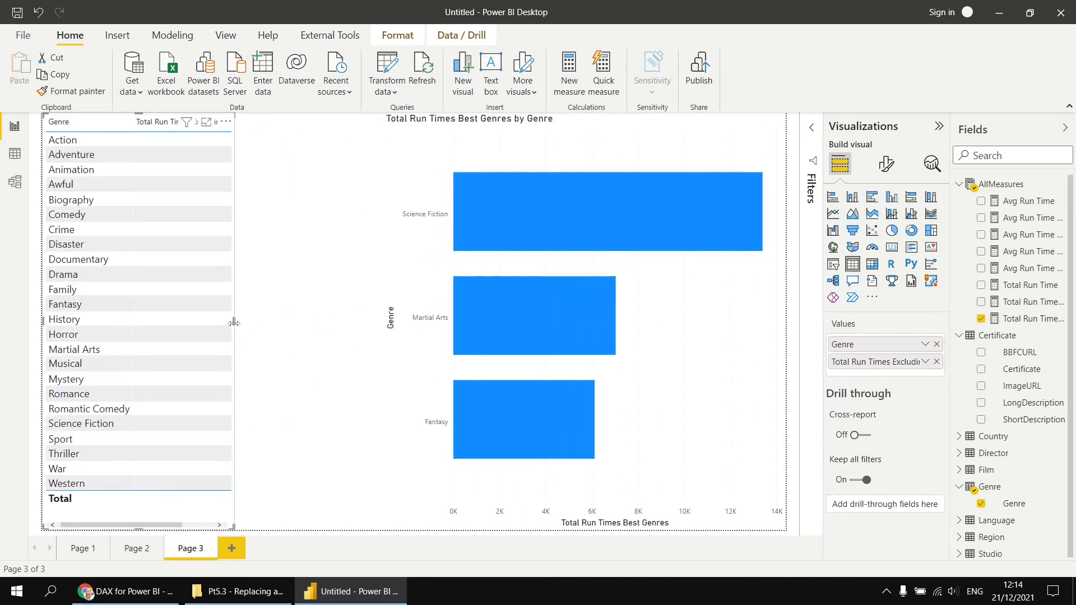
{"action": "left_click_drag", "start_coordinate": [234, 323], "coordinate": [325, 323]}
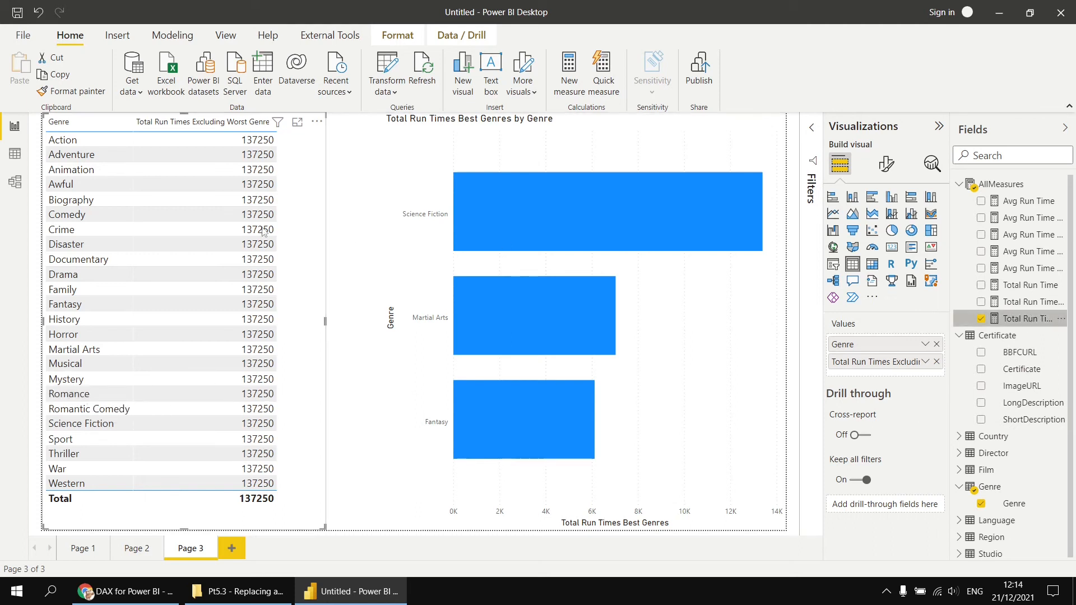
- Wrap the NOT genre condition of Total Run Times Excluding Worst Genres in KEEPFILTERS, indent it and commit the measure
{"action": "left_click", "coordinate": [310, 156]}
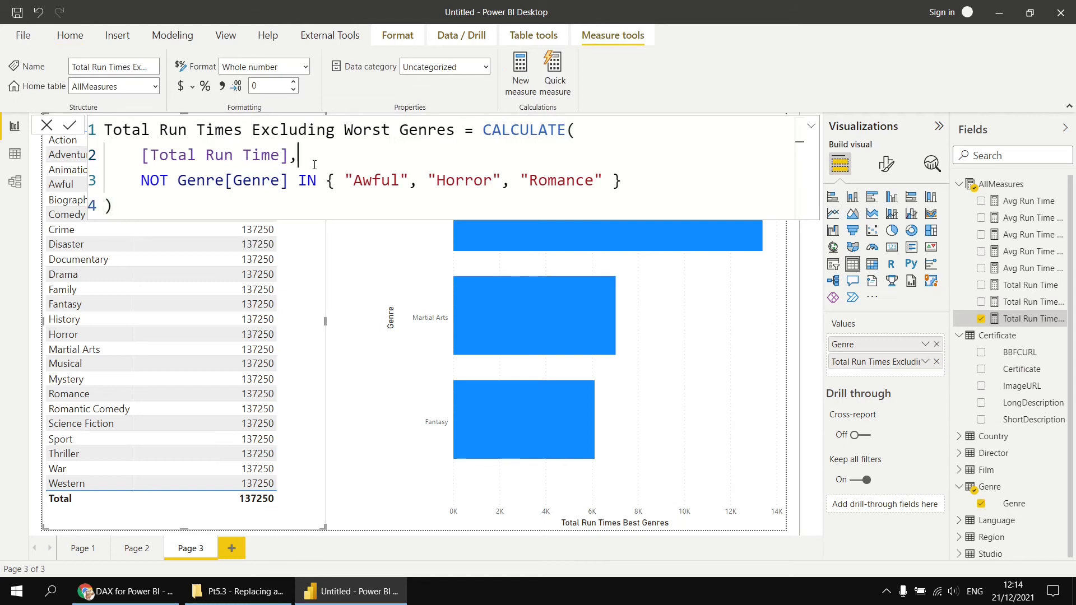
{"action": "key", "text": "shift+Return"}
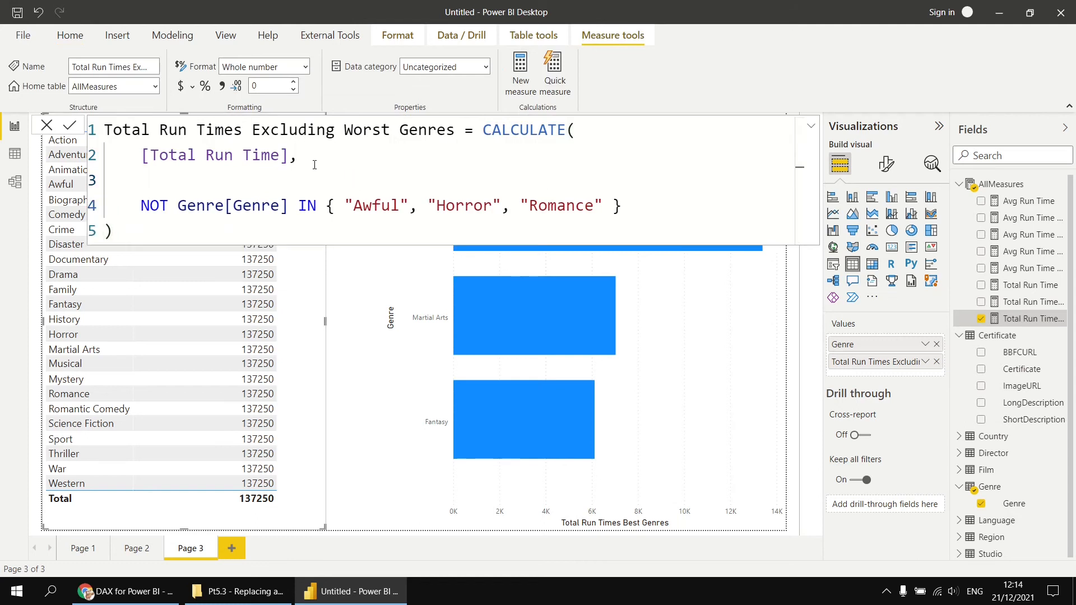
{"action": "type", "text": "KE"}
{"action": "key", "text": "Tab"}
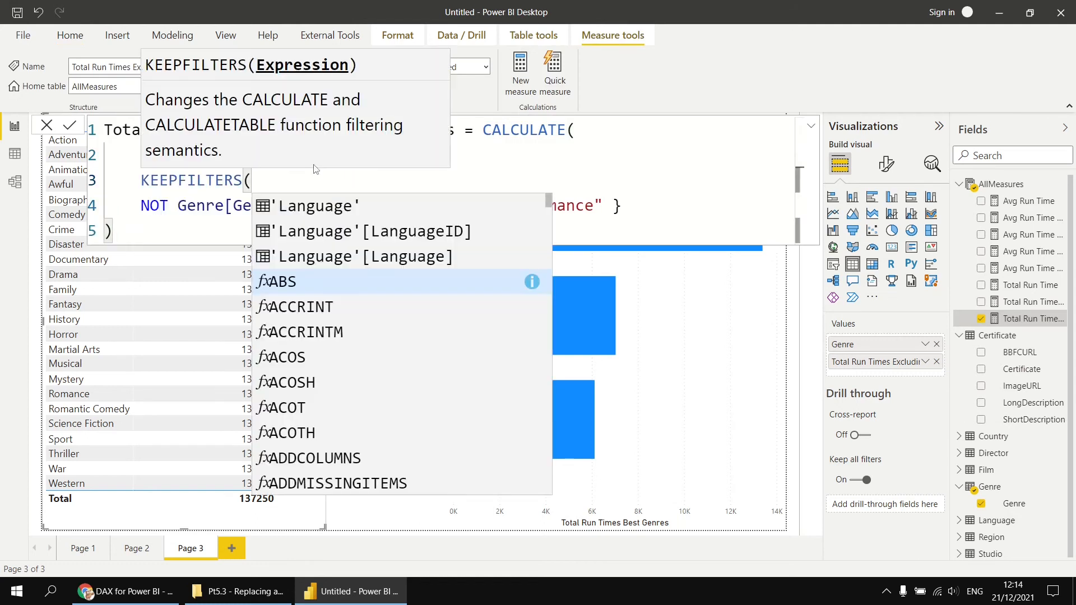
{"action": "left_click", "coordinate": [142, 208]}
{"action": "key", "text": "Tab"}
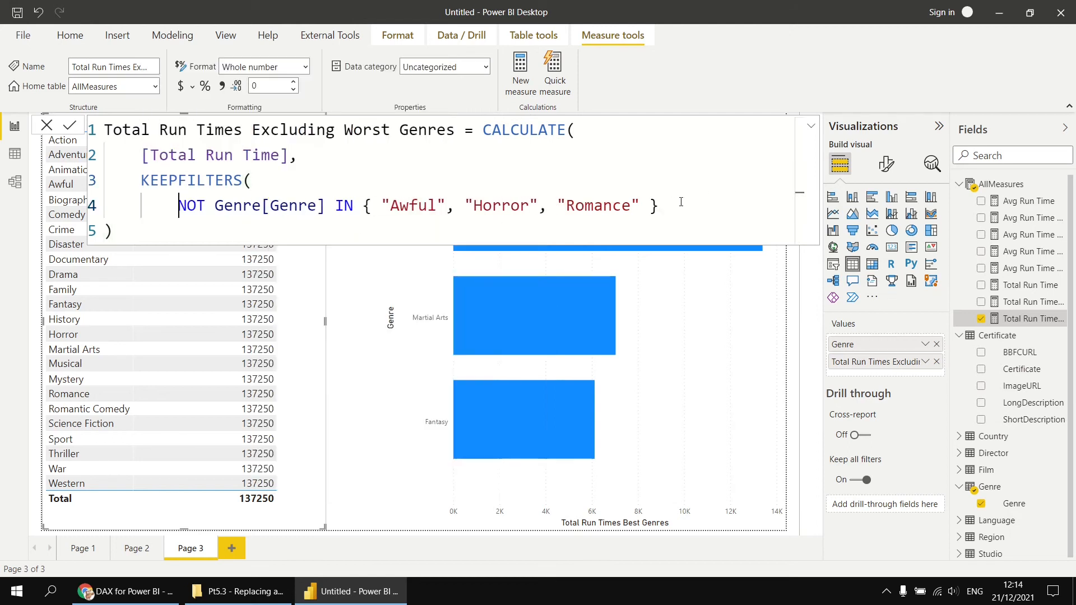
{"action": "left_click", "coordinate": [681, 201]}
{"action": "key", "text": "Return"}
{"action": "type", "text": ")"}
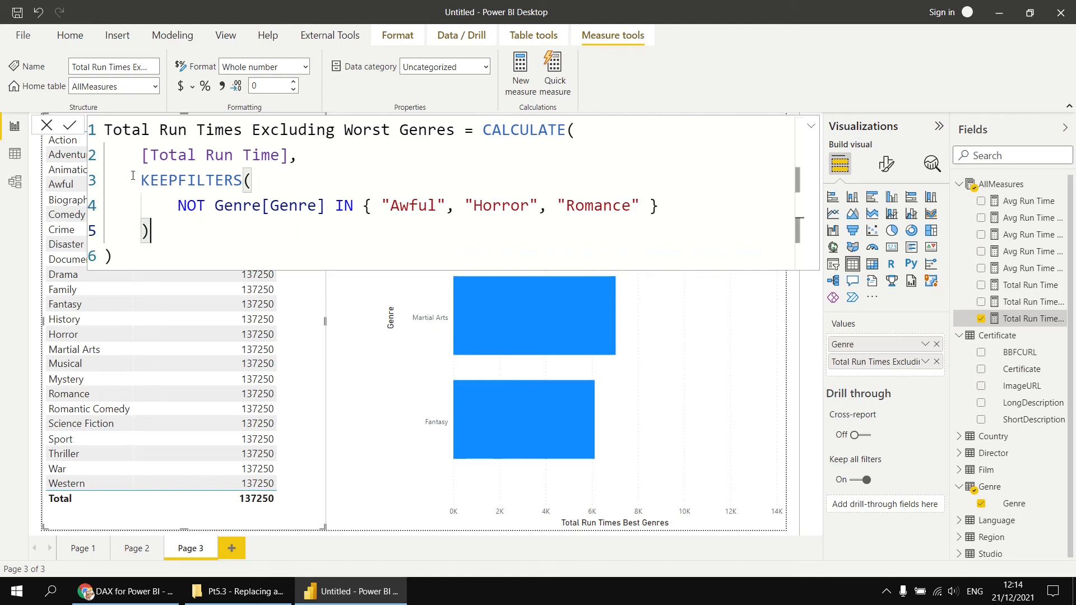
{"action": "key", "text": "Return"}
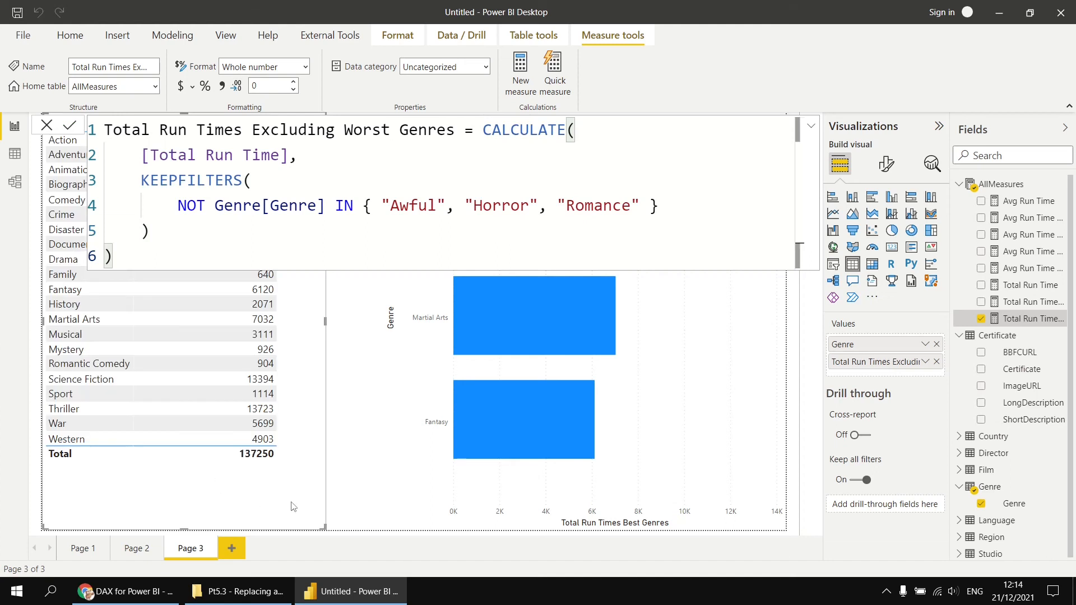
{"action": "left_click", "coordinate": [790, 384]}
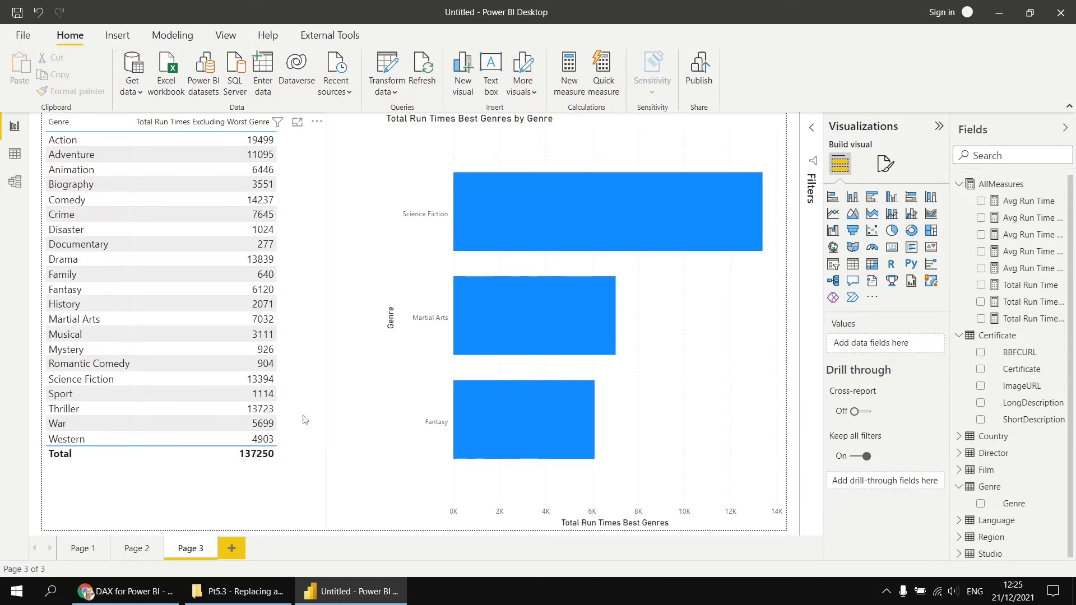
- Add a new report page and insert a matrix with Country as rows and Genre as columns
{"action": "left_click", "coordinate": [231, 549]}
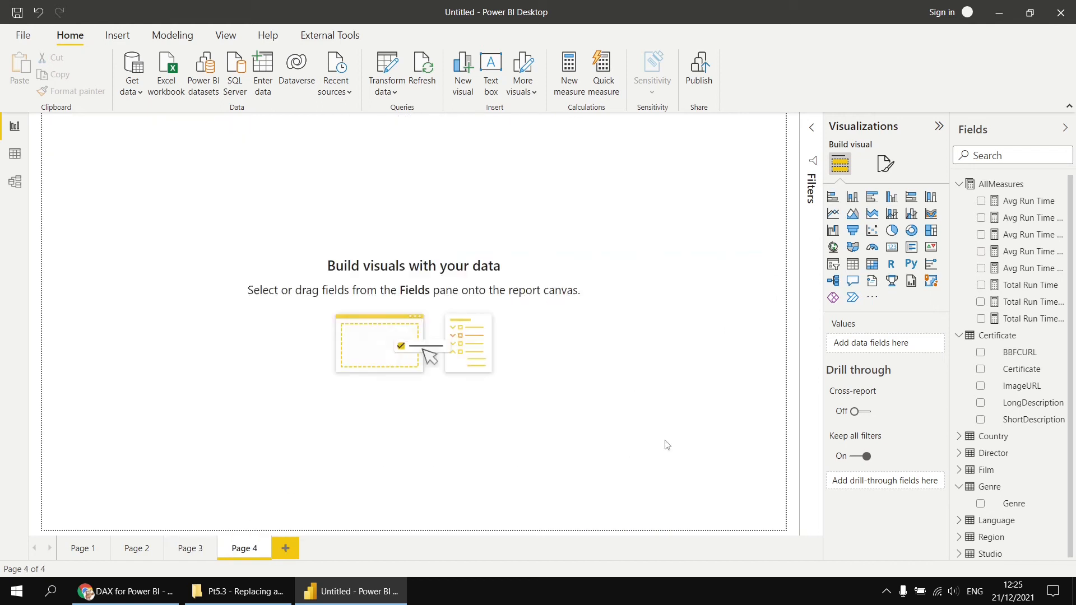
{"action": "left_click", "coordinate": [872, 264]}
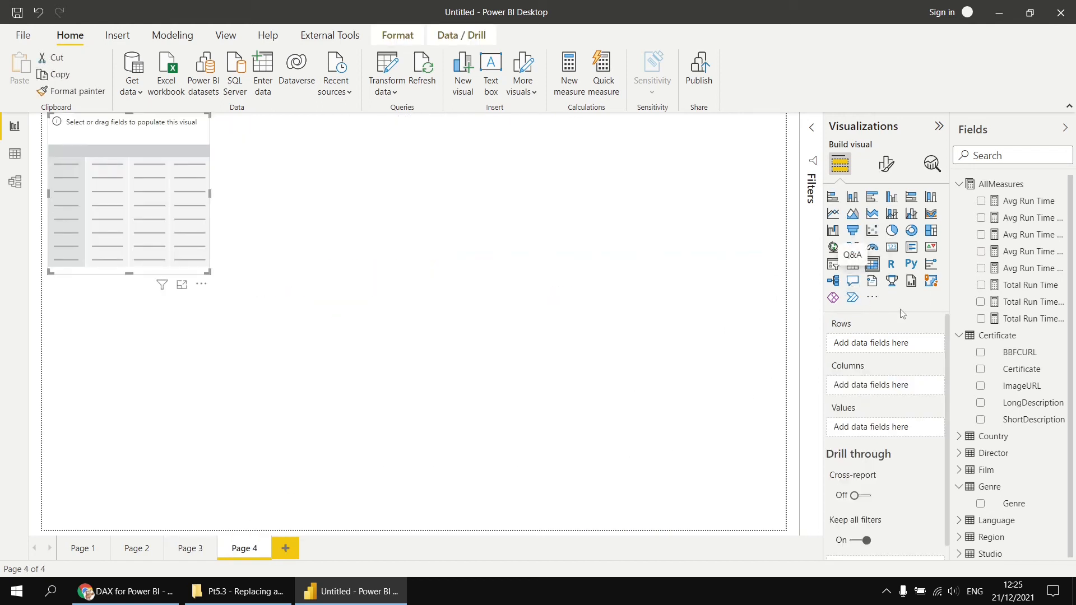
{"action": "left_click", "coordinate": [959, 335]}
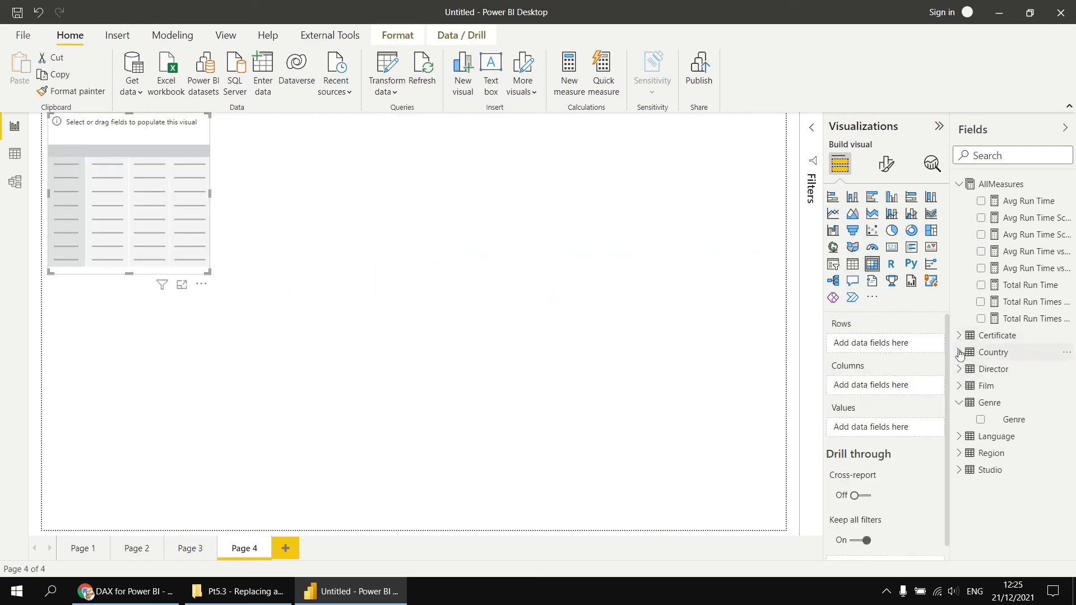
{"action": "left_click", "coordinate": [959, 352]}
{"action": "left_click_drag", "start_coordinate": [1016, 369], "coordinate": [886, 344]}
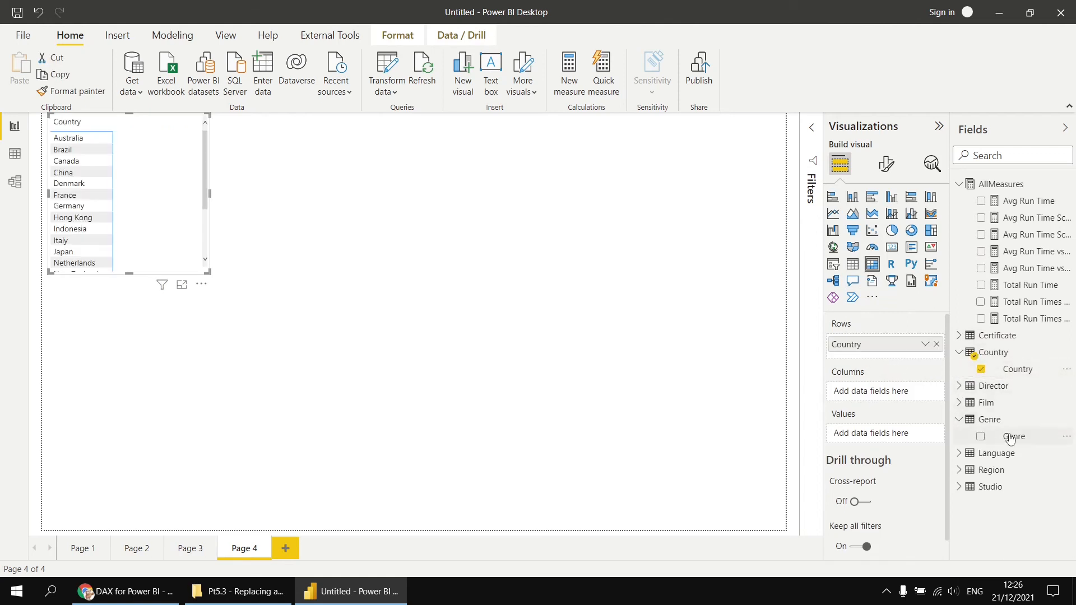
{"action": "left_click_drag", "start_coordinate": [1014, 437], "coordinate": [840, 392]}
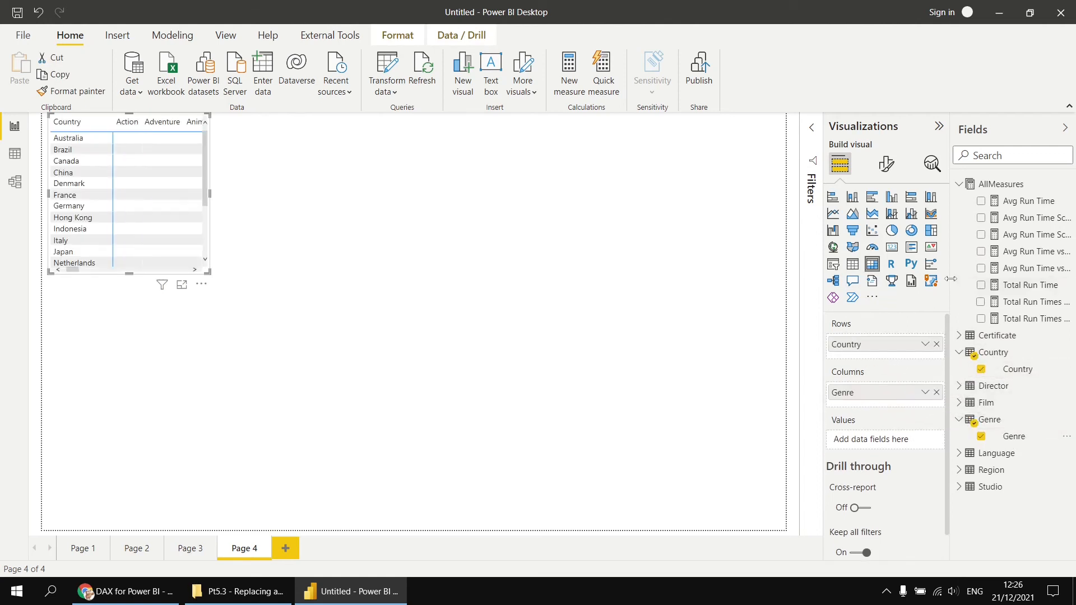
- Add Total Run Times Best Genres as the matrix values and enlarge the matrix to about half the page width and full height
{"action": "left_click_drag", "start_coordinate": [951, 279], "coordinate": [897, 280]}
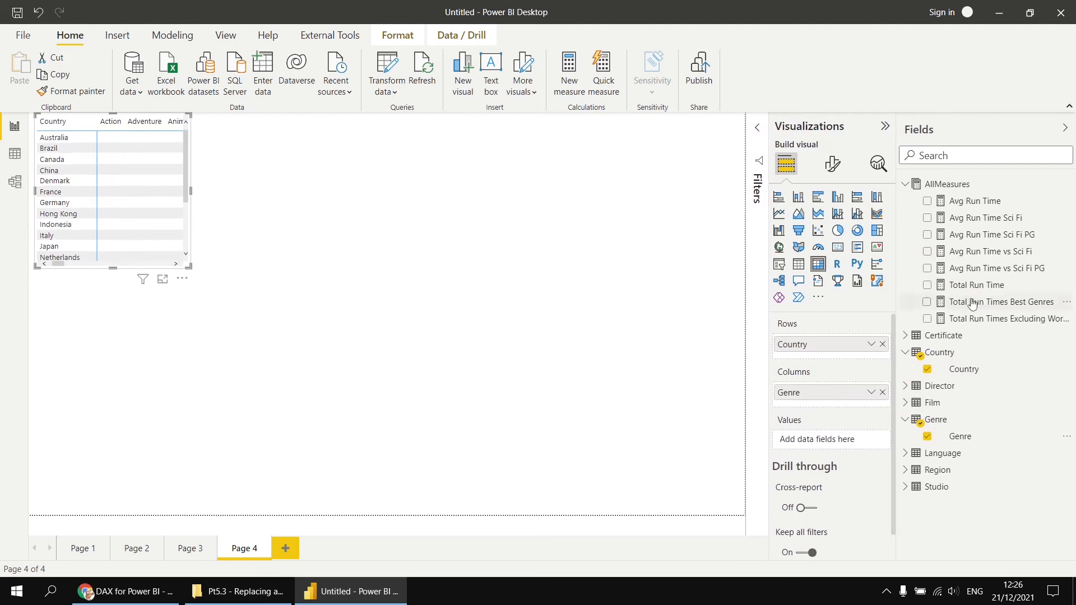
{"action": "left_click_drag", "start_coordinate": [972, 305], "coordinate": [838, 441]}
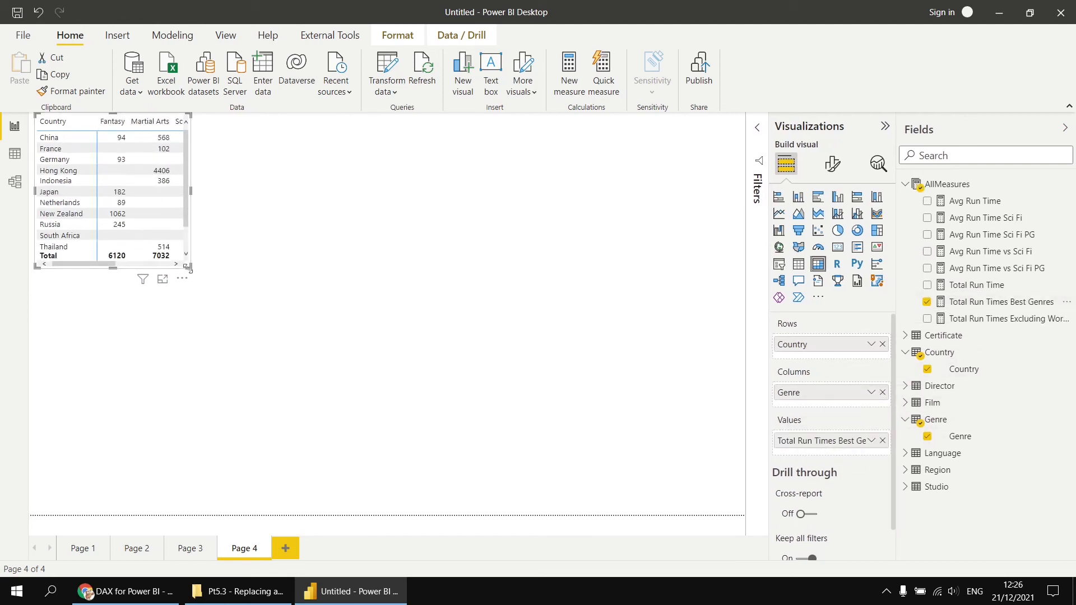
{"action": "left_click_drag", "start_coordinate": [187, 268], "coordinate": [423, 519]}
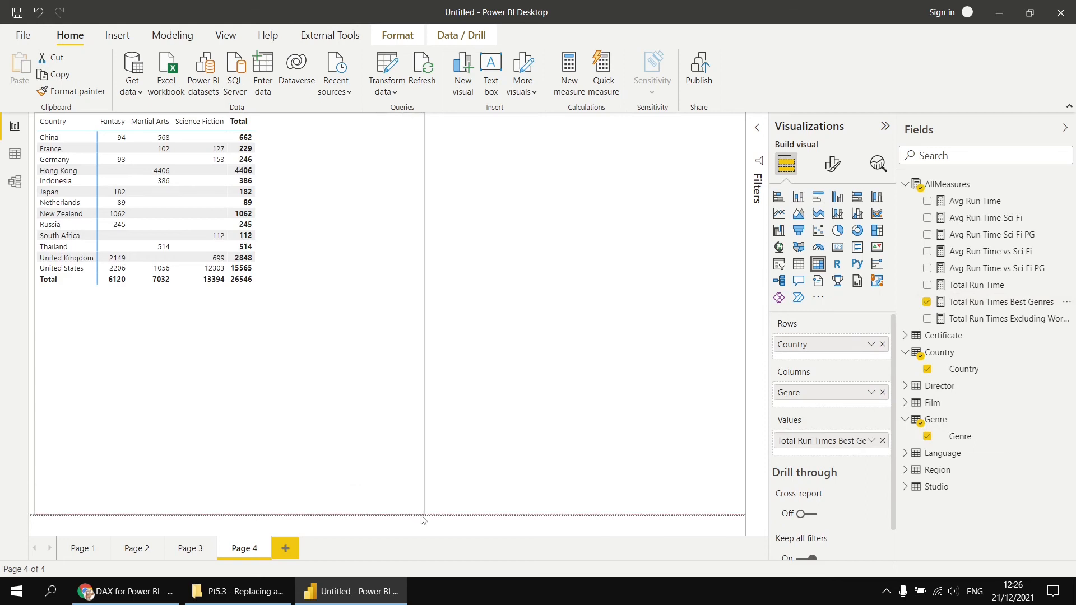
- Set the font size of the matrix values to 13 pt
{"action": "left_click", "coordinate": [833, 164]}
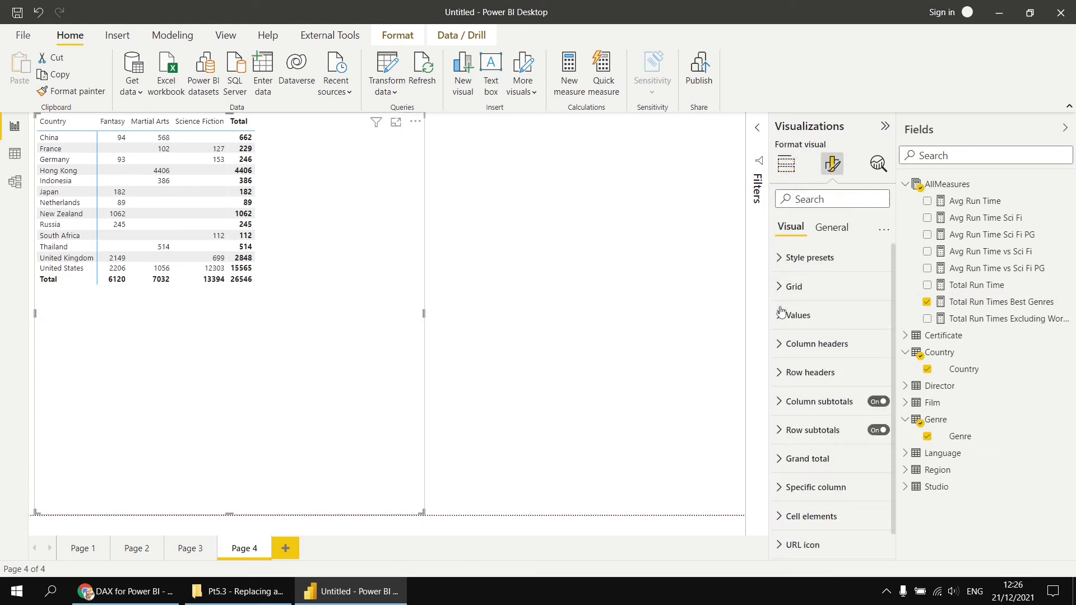
{"action": "left_click", "coordinate": [835, 320]}
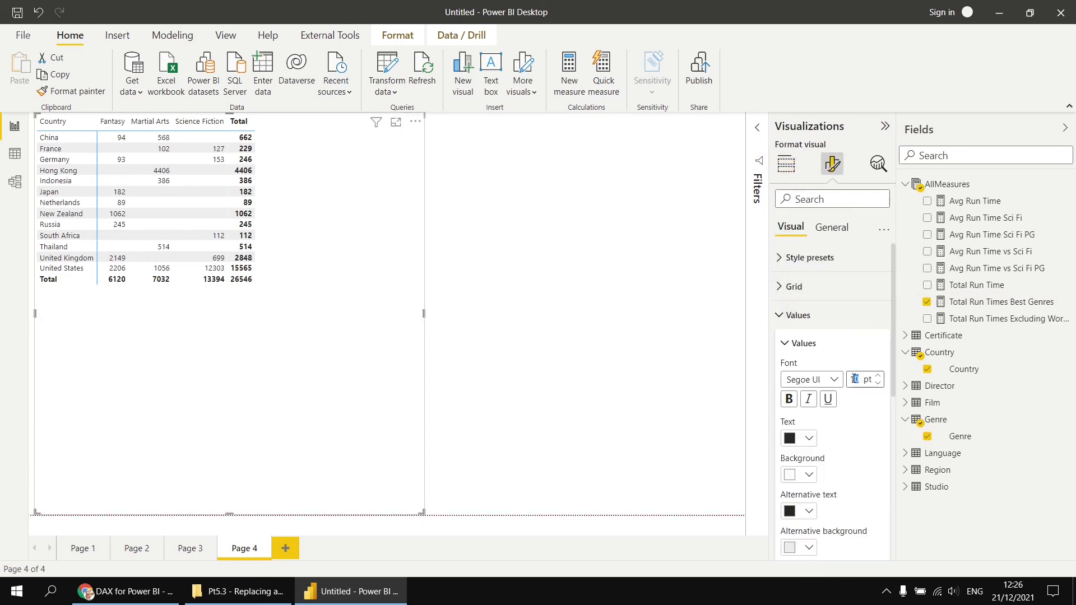
{"action": "type", "text": "13"}
{"action": "key", "text": "Return"}
{"action": "left_click", "coordinate": [787, 164]}
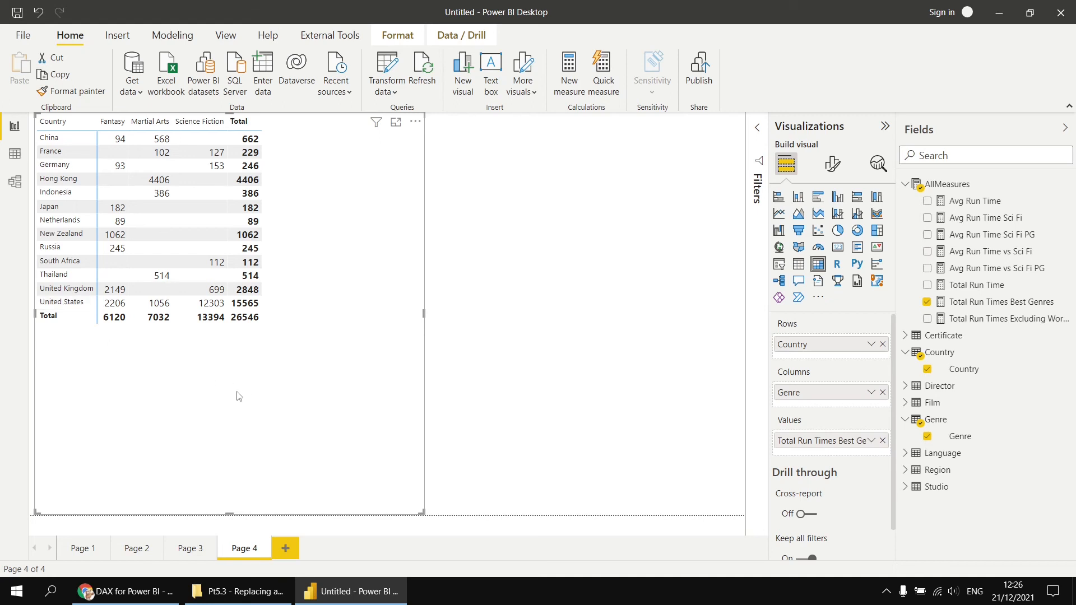
- Create a new measure in the AllMeasures table from a copy of the Total Run Times Best Genres formula
{"action": "left_click", "coordinate": [997, 303]}
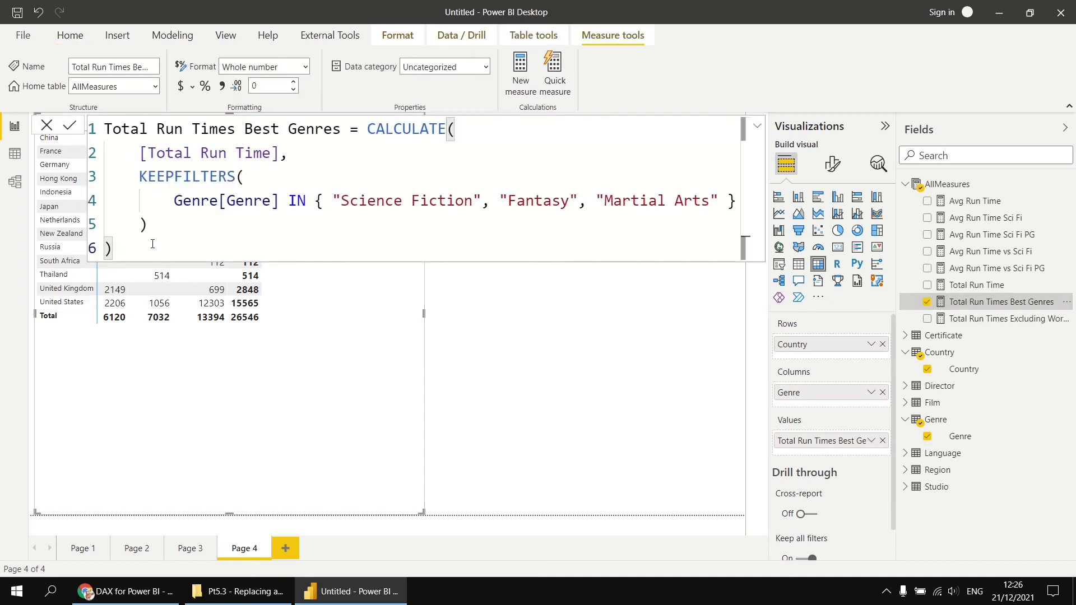
{"action": "key", "text": "ctrl+a"}
{"action": "key", "text": "ctrl+c"}
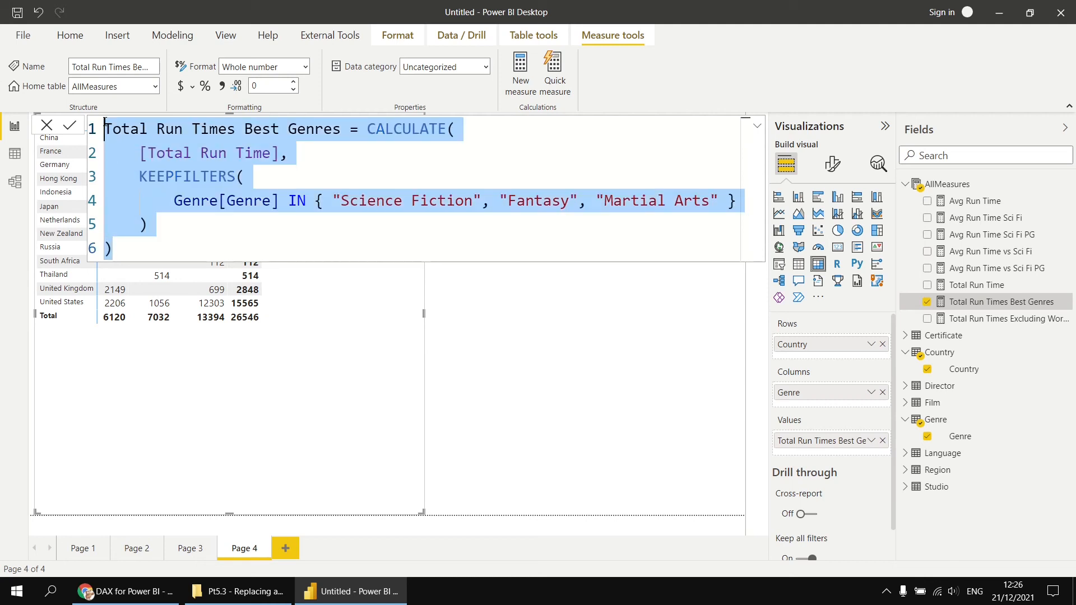
{"action": "right_click", "coordinate": [962, 187]}
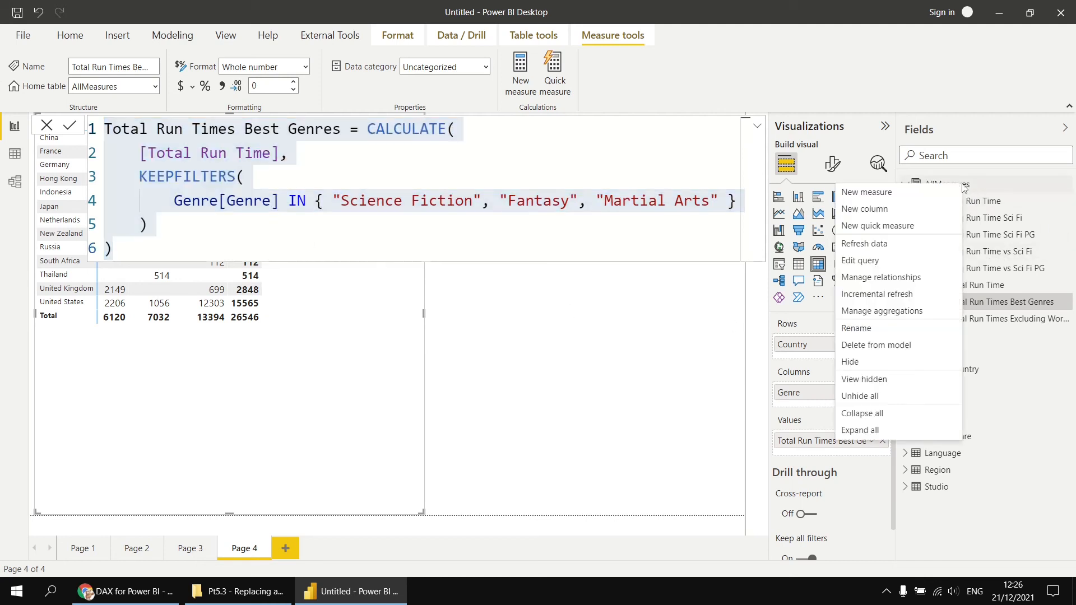
{"action": "left_click", "coordinate": [885, 194]}
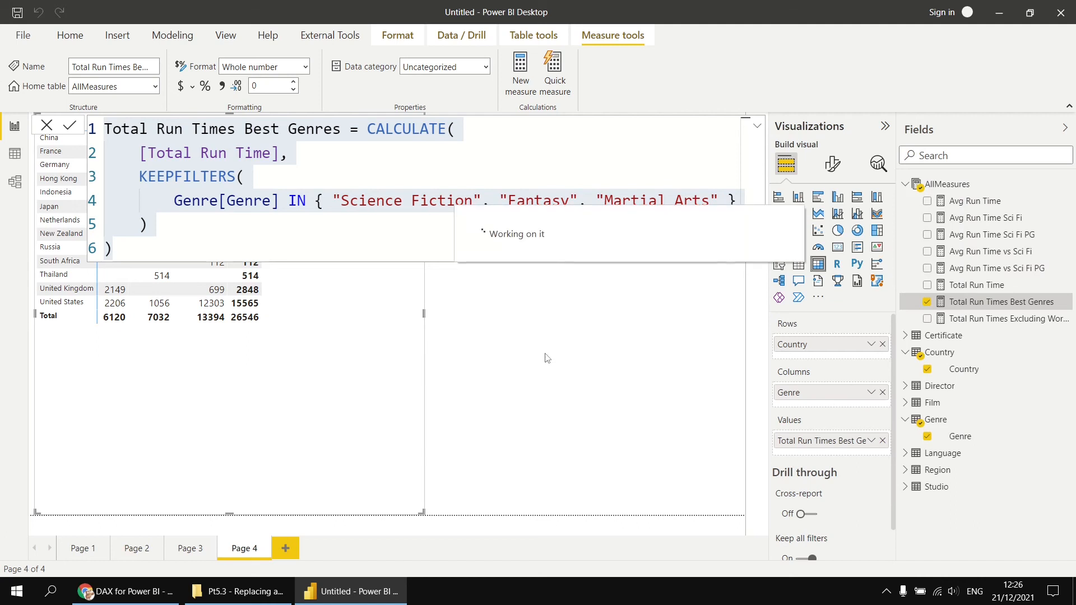
{"action": "key", "text": "ctrl+v"}
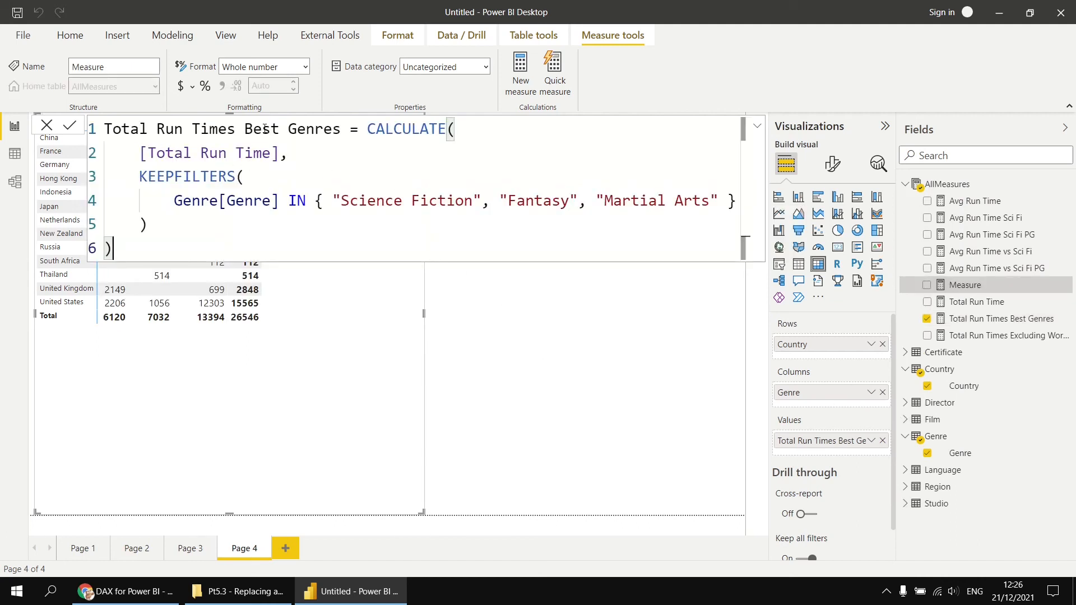
- Rename the copied measure in its formula as Total Run Times Best Genres Not United
{"action": "left_click", "coordinate": [340, 129]}
{"action": "type", "text": "Not Uni"}
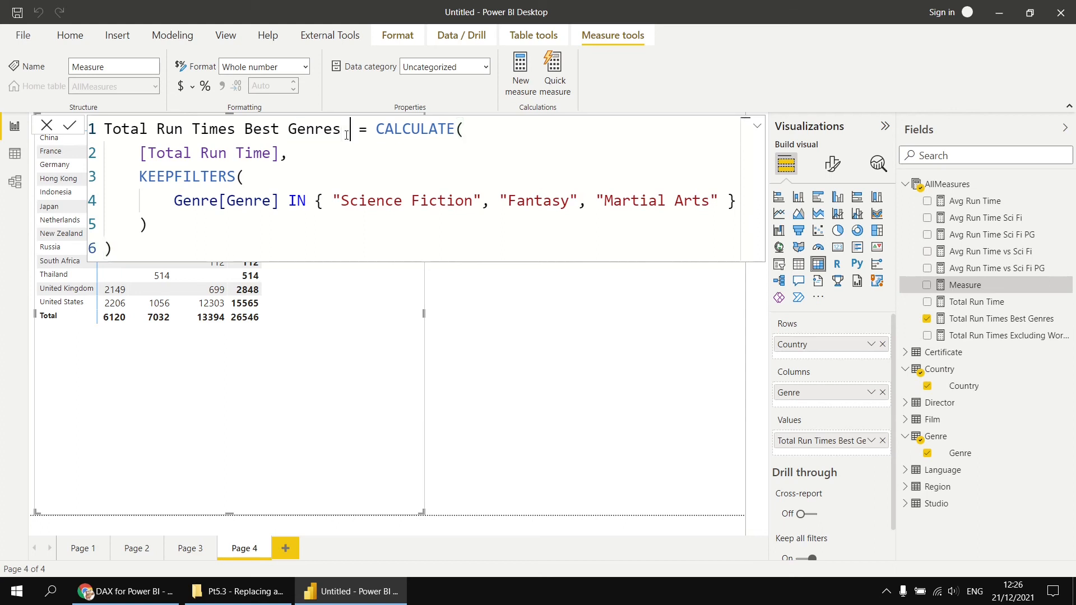
{"action": "type", "text": "ted"}
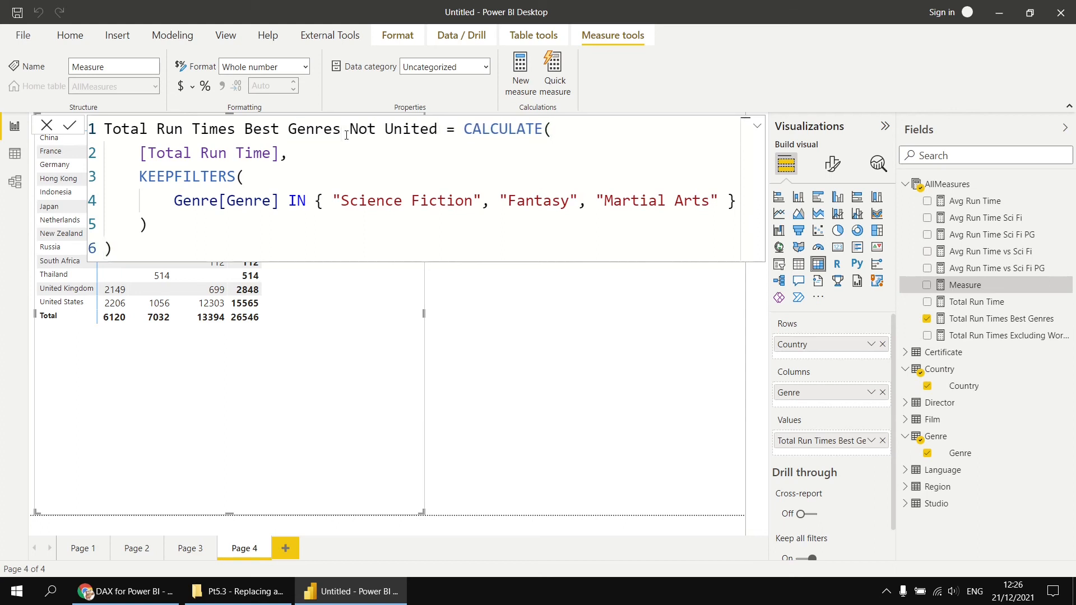
- Start a second CALCULATE filter after the KEEPFILTERS block with NOT and the CONTAINSSTRING function
{"action": "left_click", "coordinate": [159, 226]}
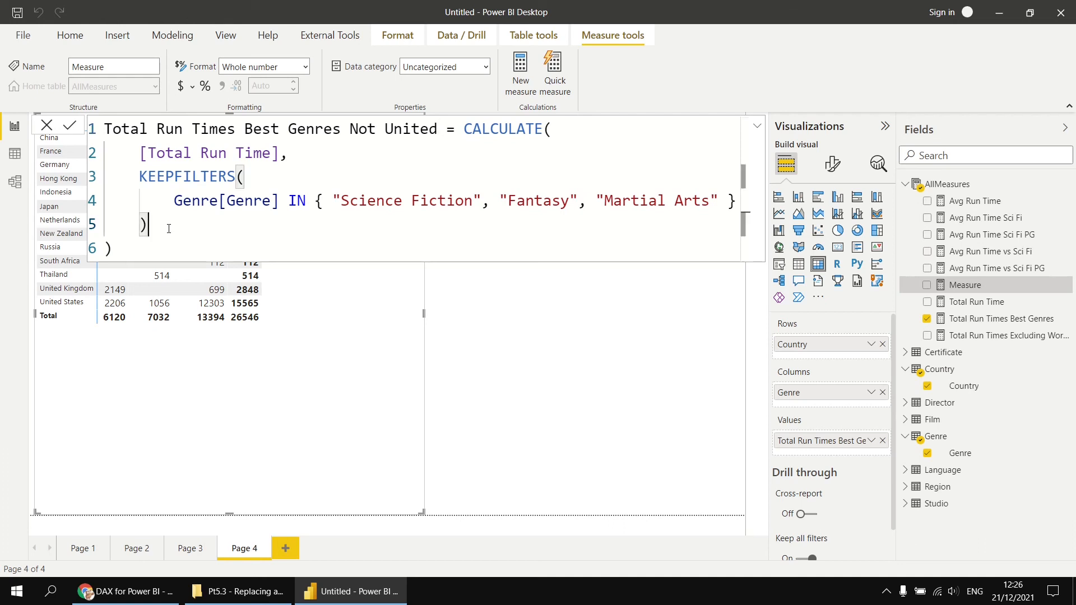
{"action": "type", "text": ","}
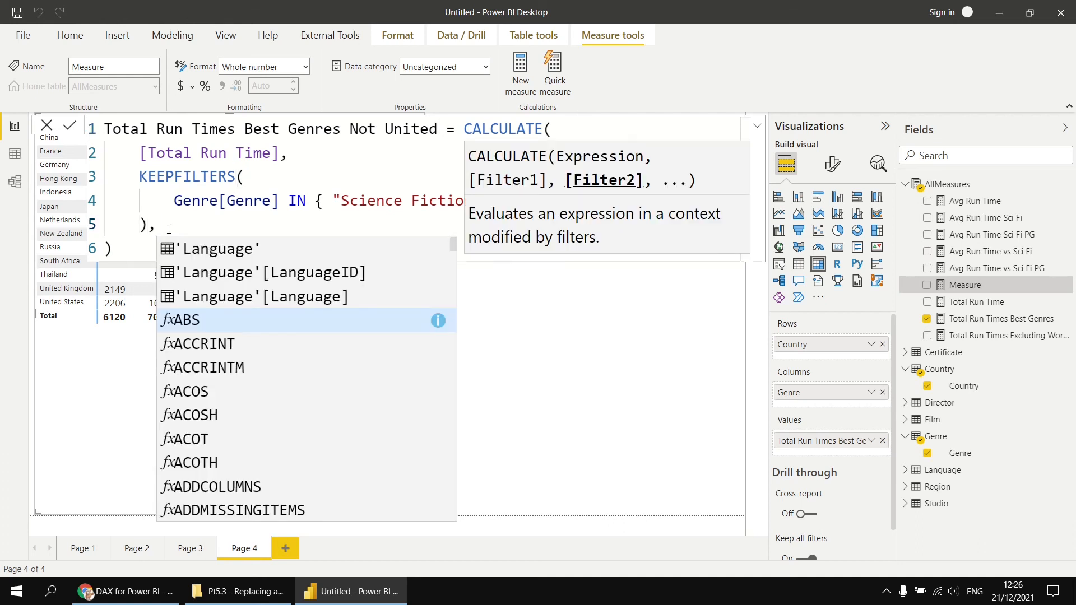
{"action": "key", "text": "shift+Return"}
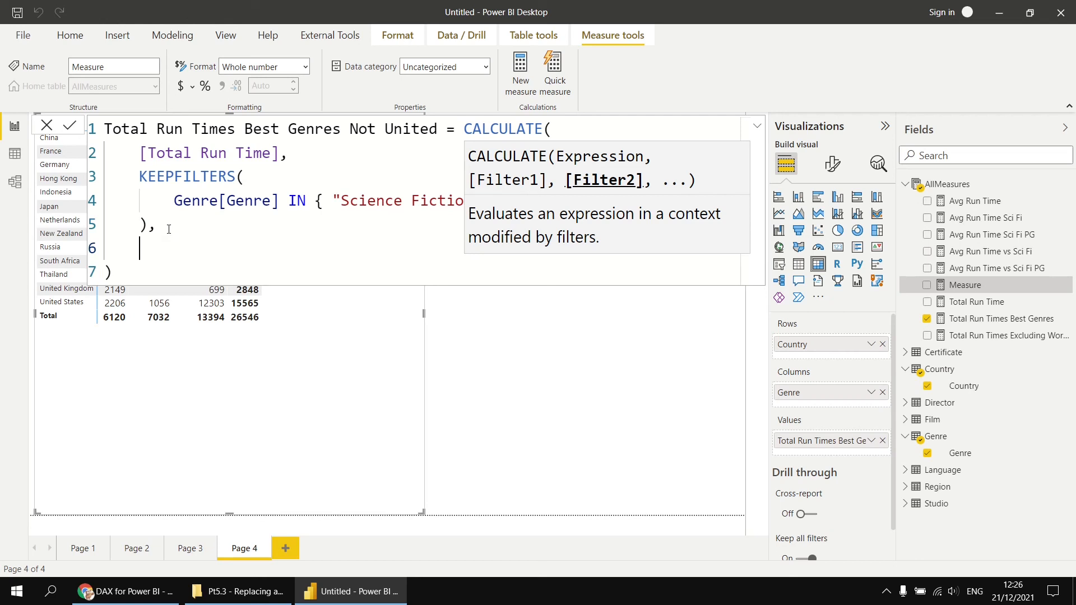
{"action": "type", "text": "NOT "}
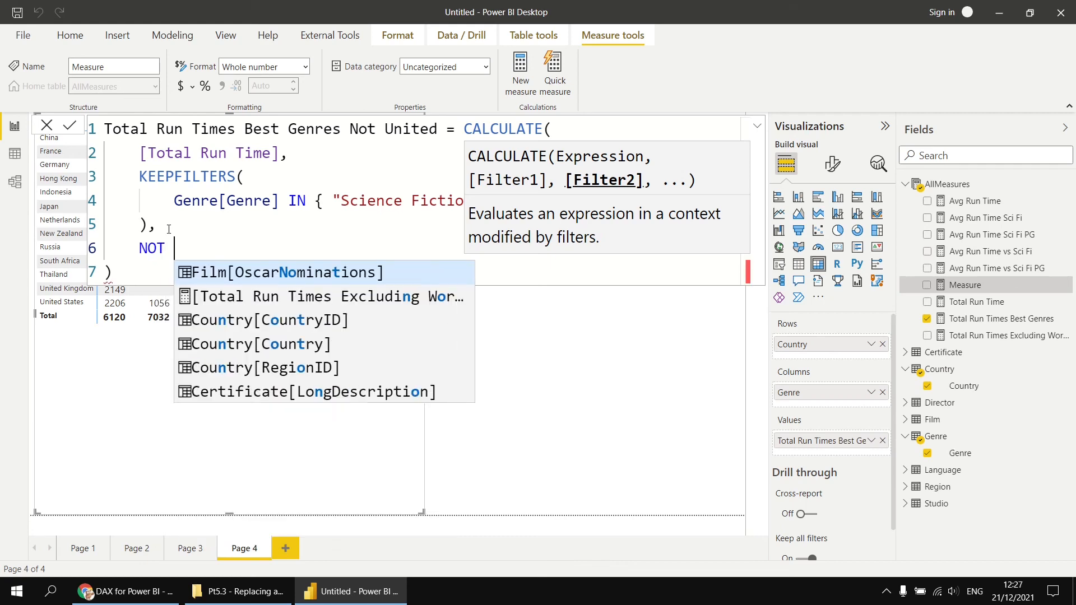
{"action": "type", "text": "CONT"}
{"action": "key", "text": "Down"}
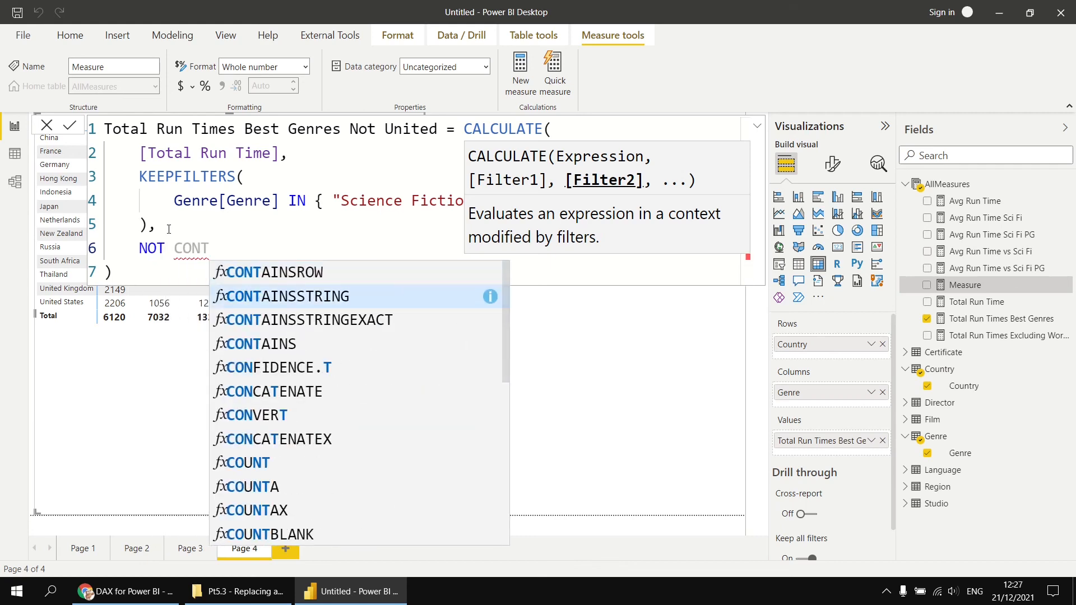
{"action": "key", "text": "Tab"}
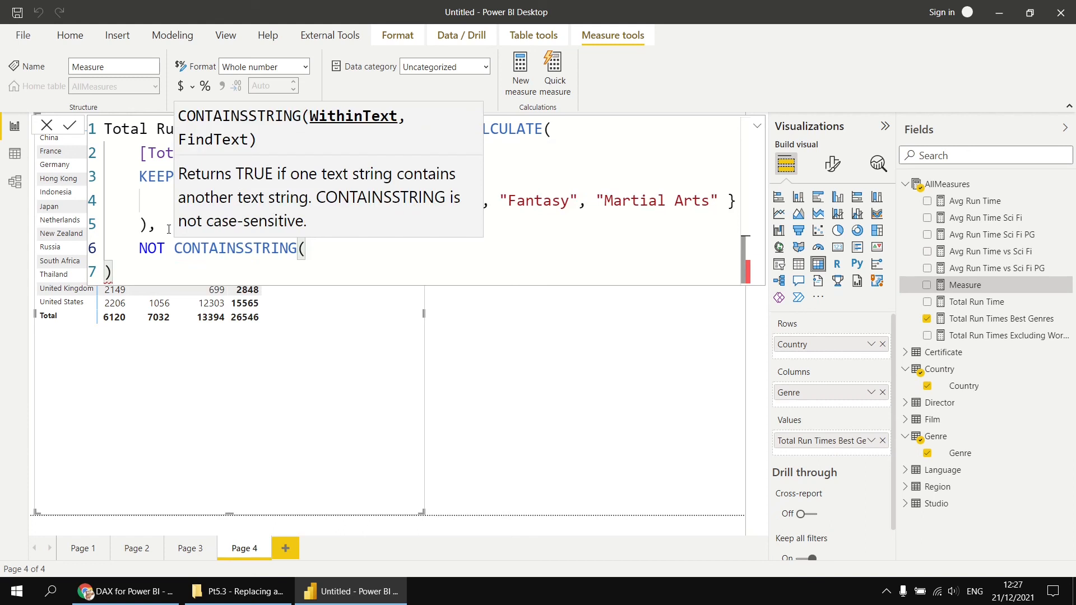
- Complete CONTAINSSTRING with Country[Country] as the text to search within and "United*" as the text to find
{"action": "type", "text": "country"}
{"action": "key", "text": "Down"}
{"action": "key", "text": "Down"}
{"action": "key", "text": "Down"}
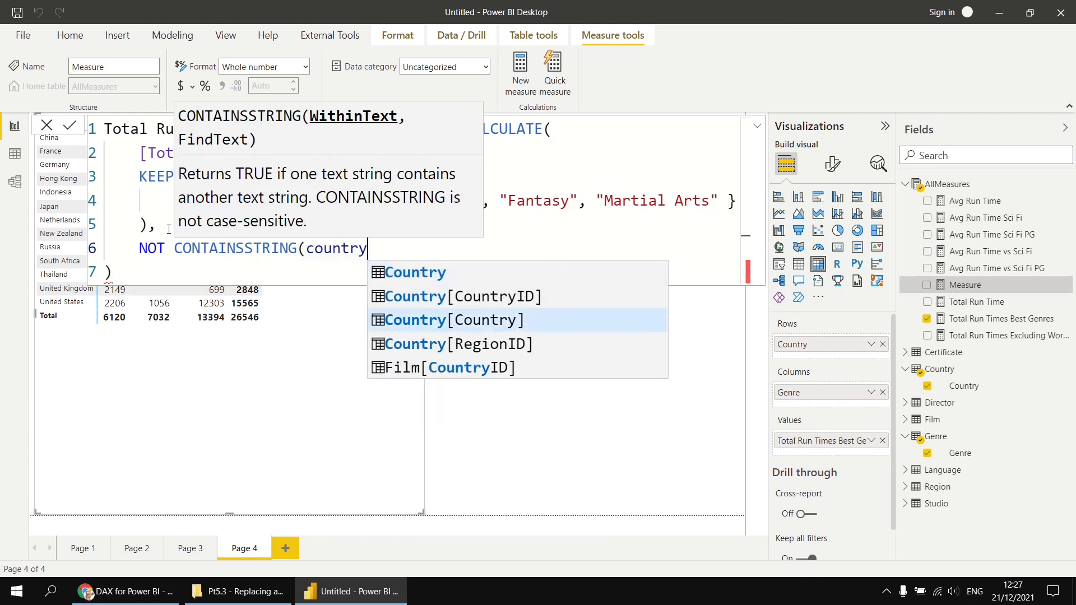
{"action": "key", "text": "Tab"}
{"action": "type", "text": ", \""}
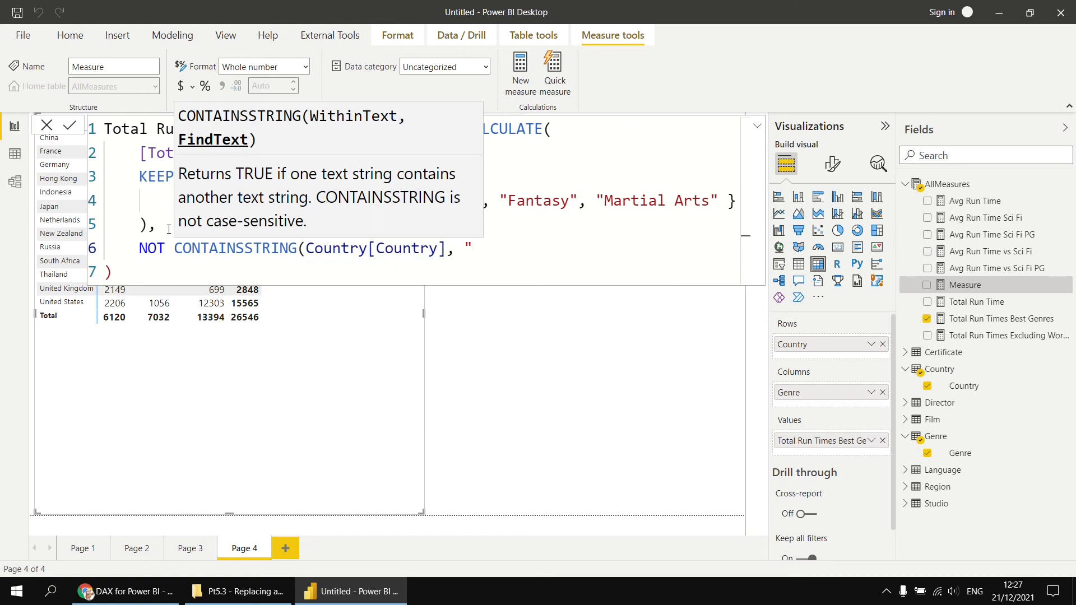
{"action": "type", "text": "United*\")"}
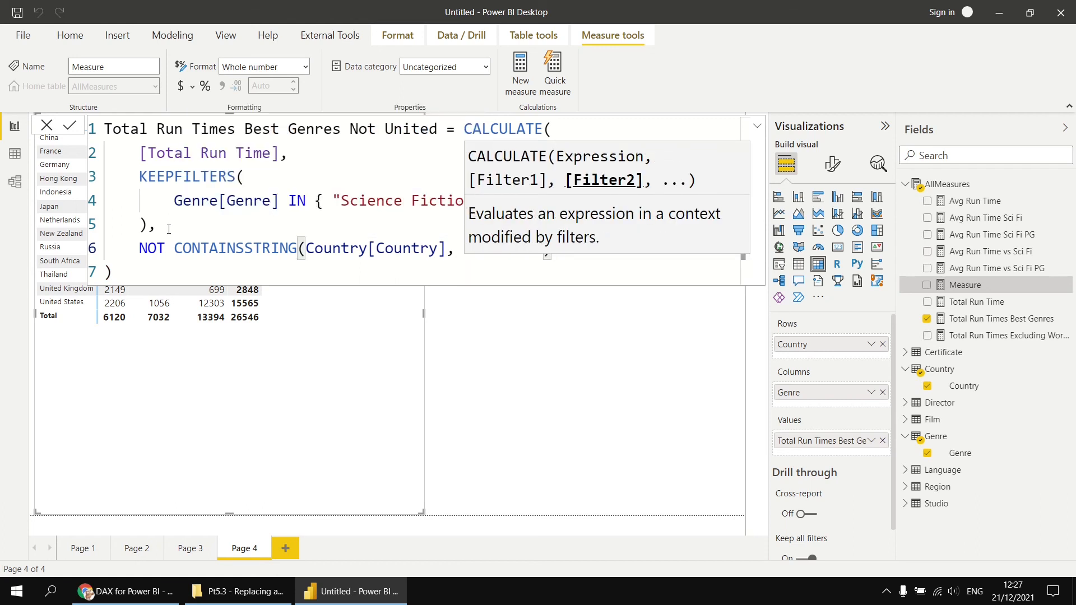
{"action": "key", "text": "Down"}
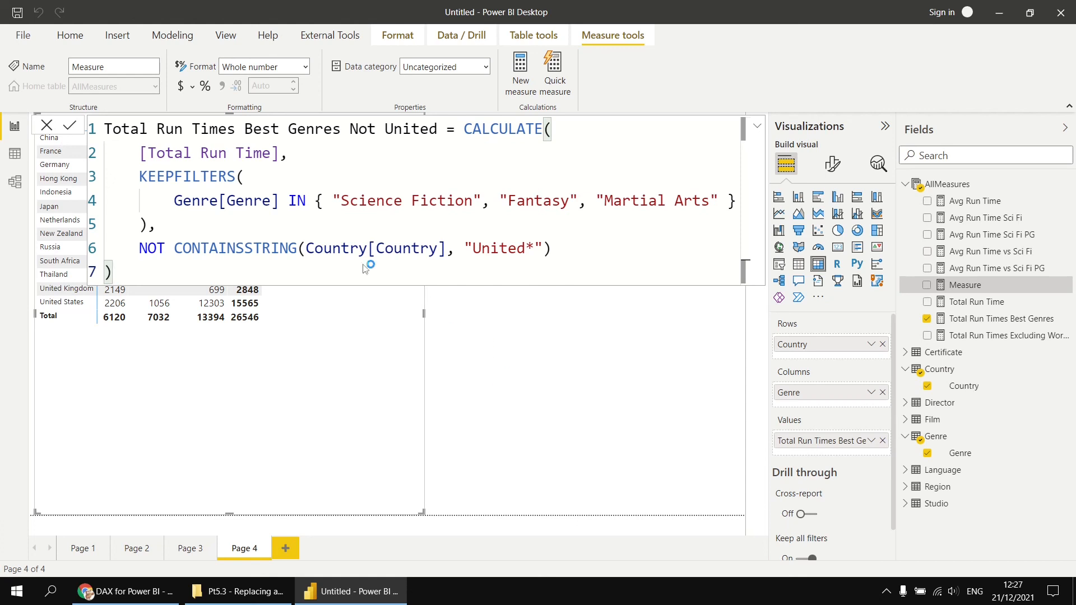
- Commit the new measure and replace Total Run Times Best Genres with it as the values of a slightly wider matrix
{"action": "left_click", "coordinate": [70, 125]}
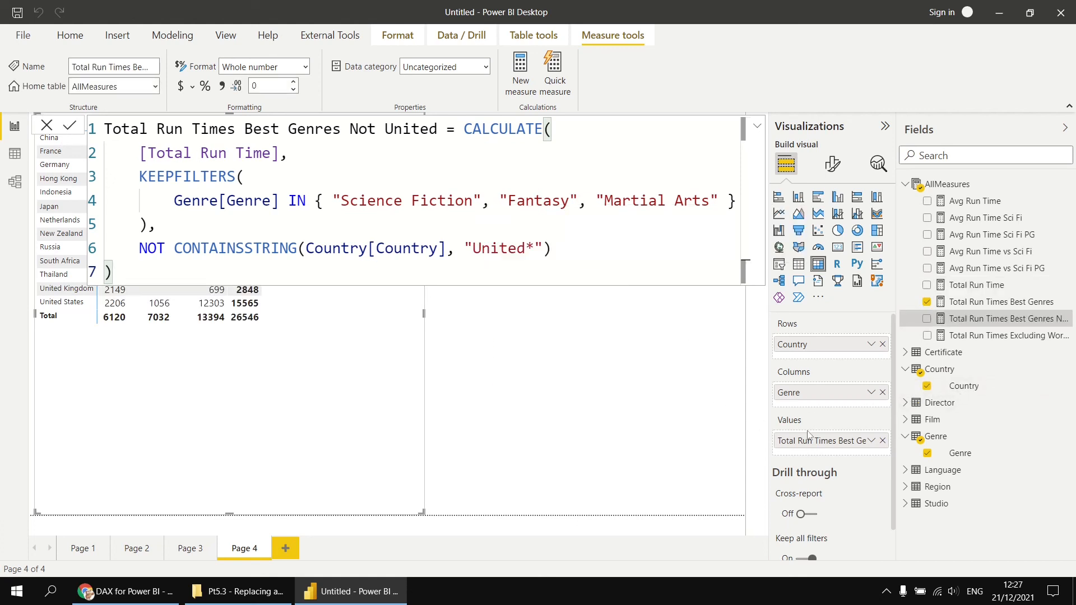
{"action": "left_click", "coordinate": [883, 441]}
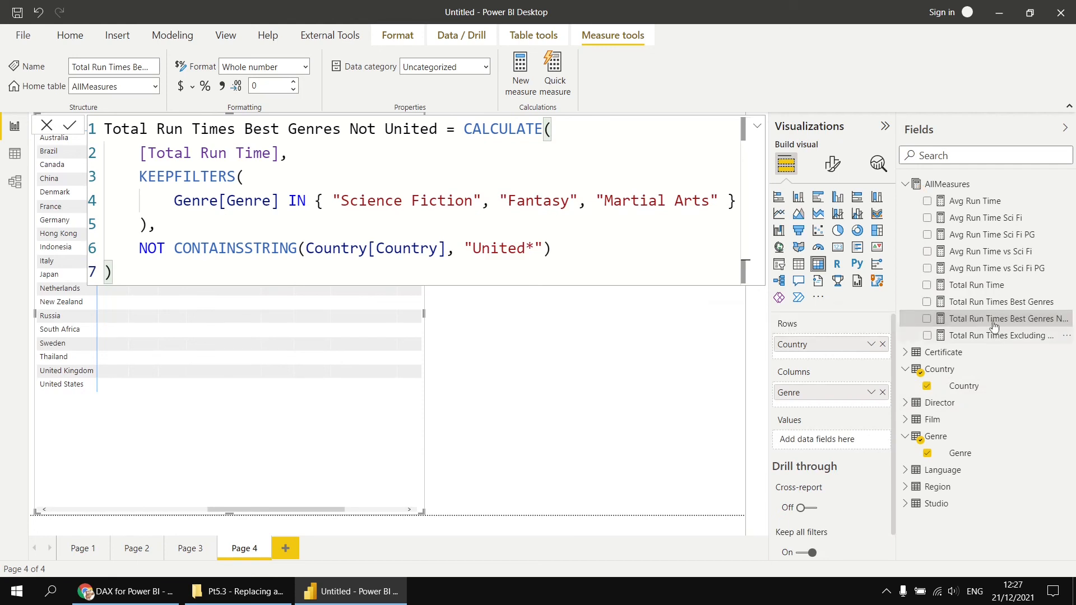
{"action": "left_click_drag", "start_coordinate": [992, 324], "coordinate": [824, 441]}
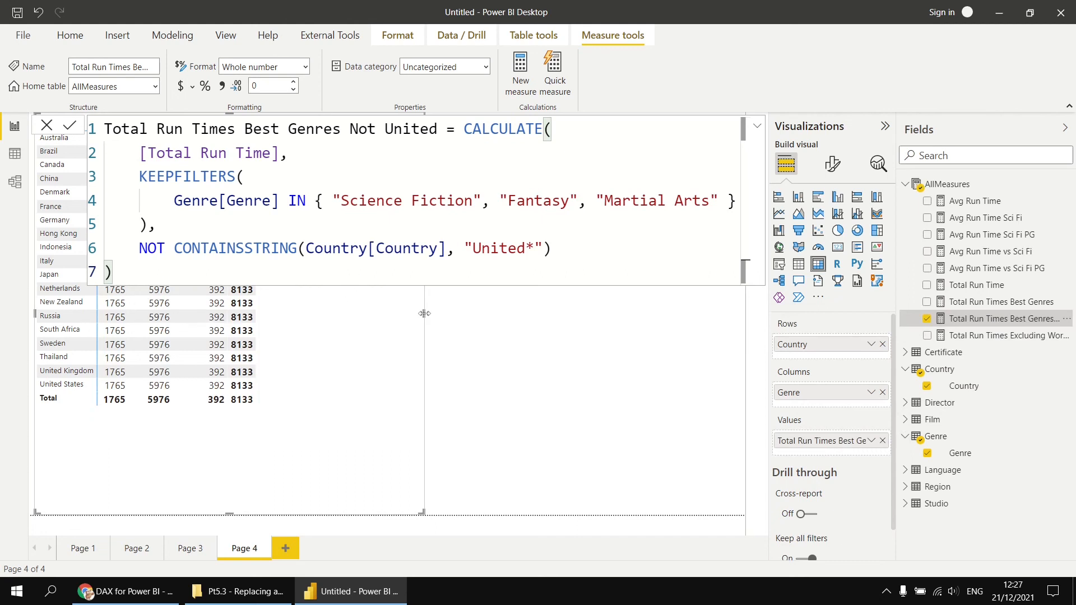
{"action": "left_click_drag", "start_coordinate": [424, 314], "coordinate": [473, 312]}
{"action": "left_click", "coordinate": [533, 387]}
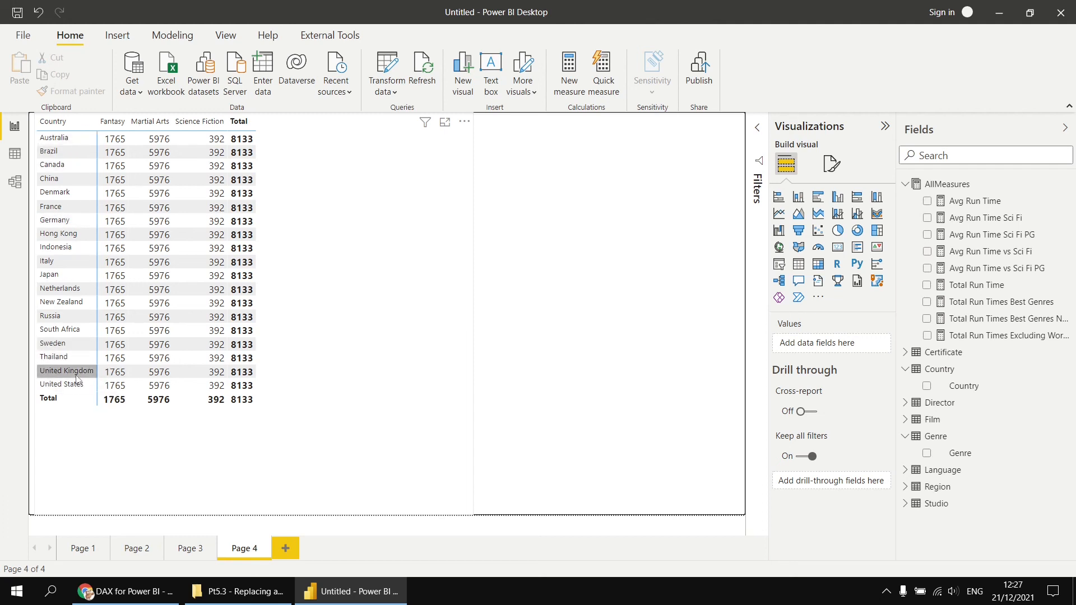
- Reopen the Total Run Times Best Genres Not United formula and insert a KEEPFILTERS function on a new line before the NOT CONTAINSSTRING filter
{"action": "left_click", "coordinate": [979, 323]}
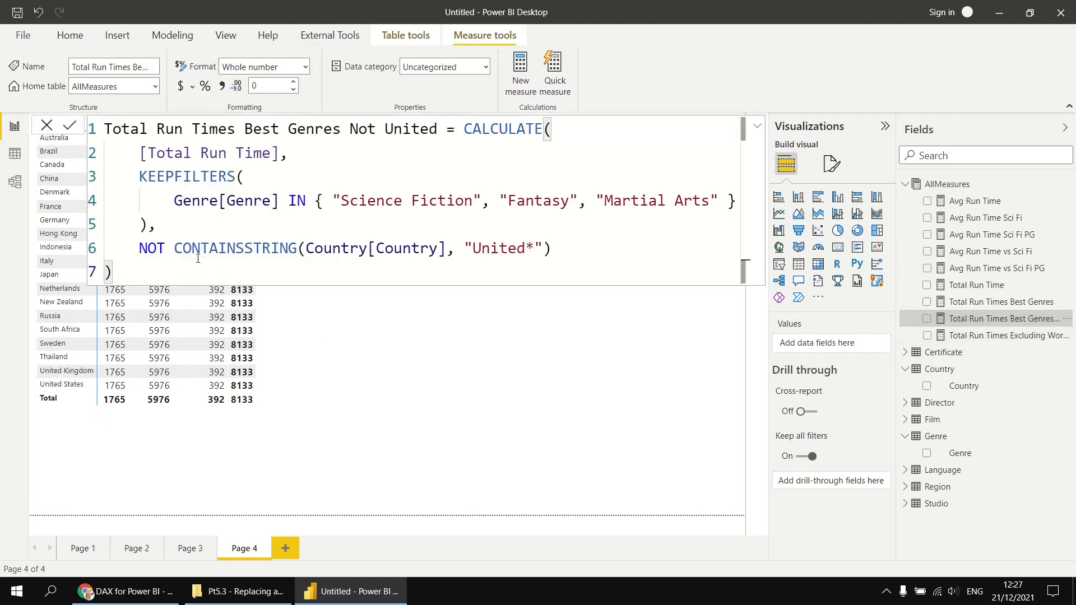
{"action": "left_click", "coordinate": [161, 228]}
{"action": "key", "text": "Return"}
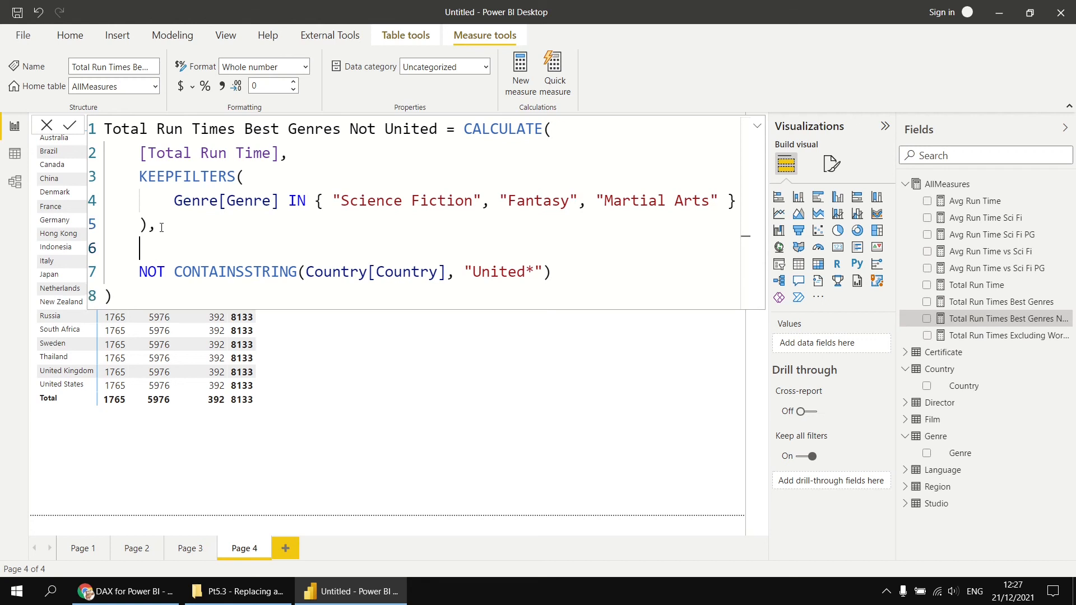
{"action": "type", "text": "Keep"}
{"action": "key", "text": "Tab"}
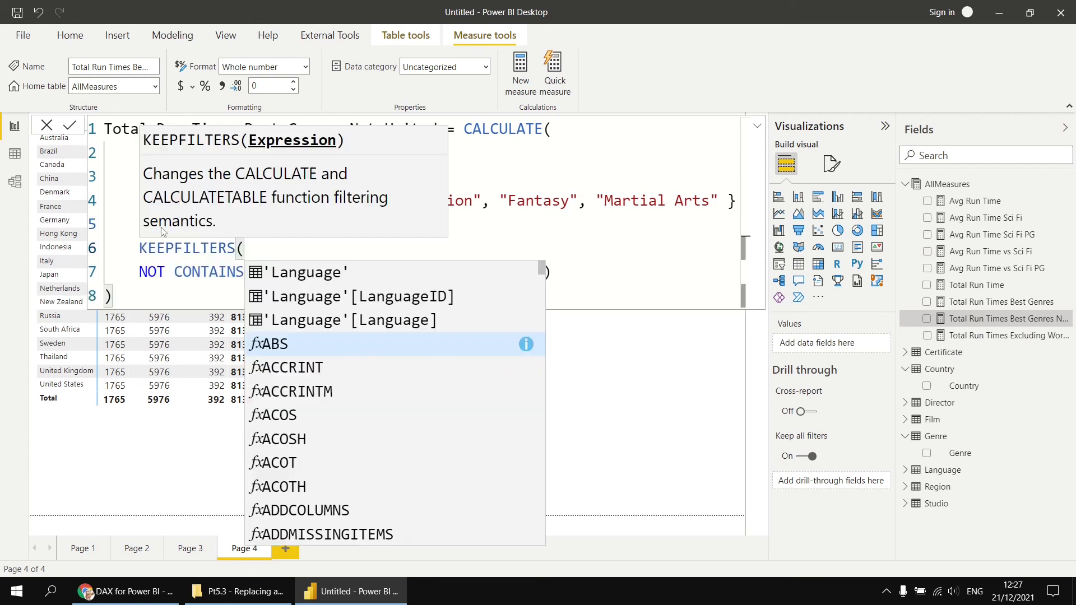
- Indent the NOT CONTAINSSTRING condition inside KEEPFILTERS, add the closing parenthesis on its own line and commit the measure
{"action": "left_click", "coordinate": [140, 272]}
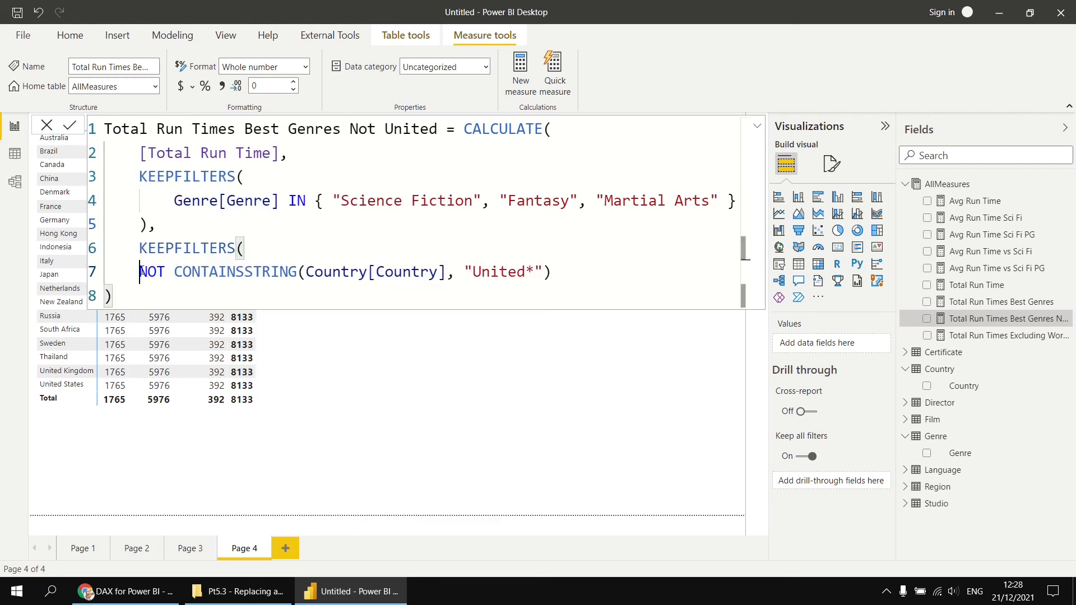
{"action": "key", "text": "Tab"}
{"action": "left_click", "coordinate": [615, 269]}
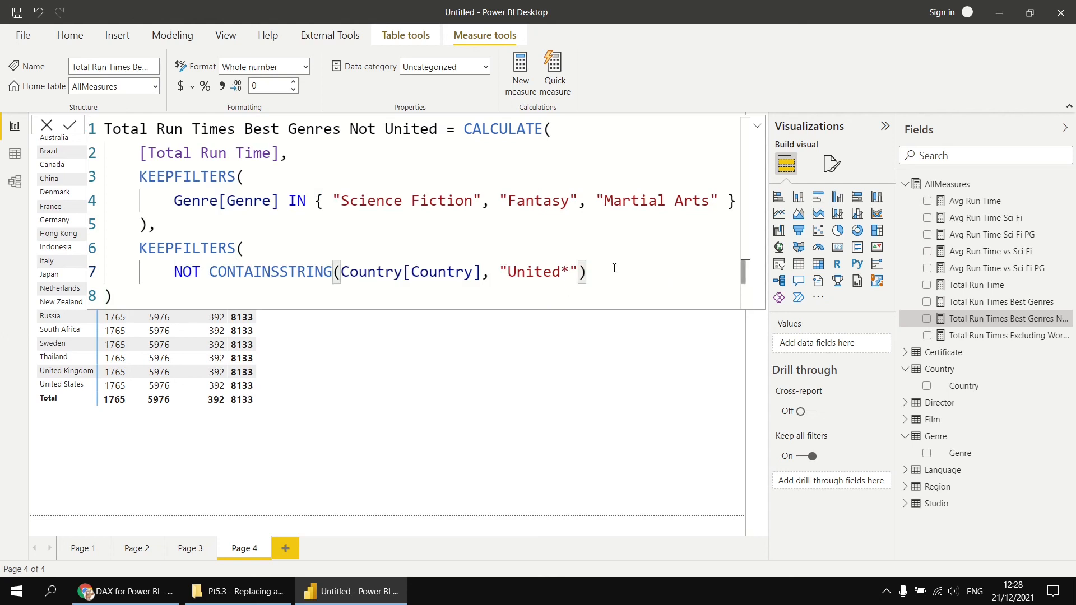
{"action": "key", "text": "Return"}
{"action": "type", "text": ")"}
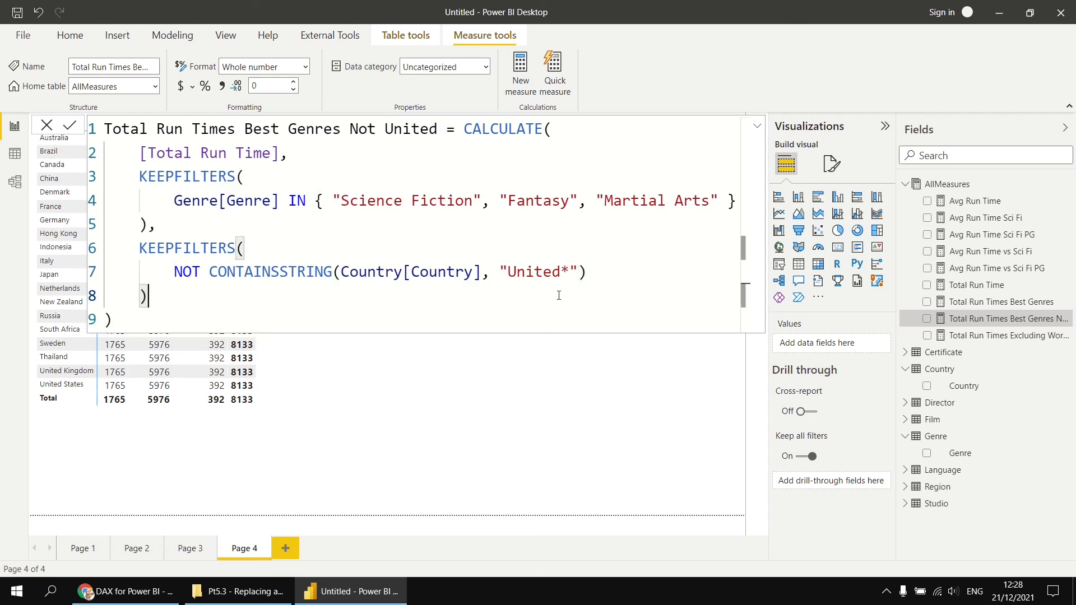
{"action": "key", "text": "Return"}
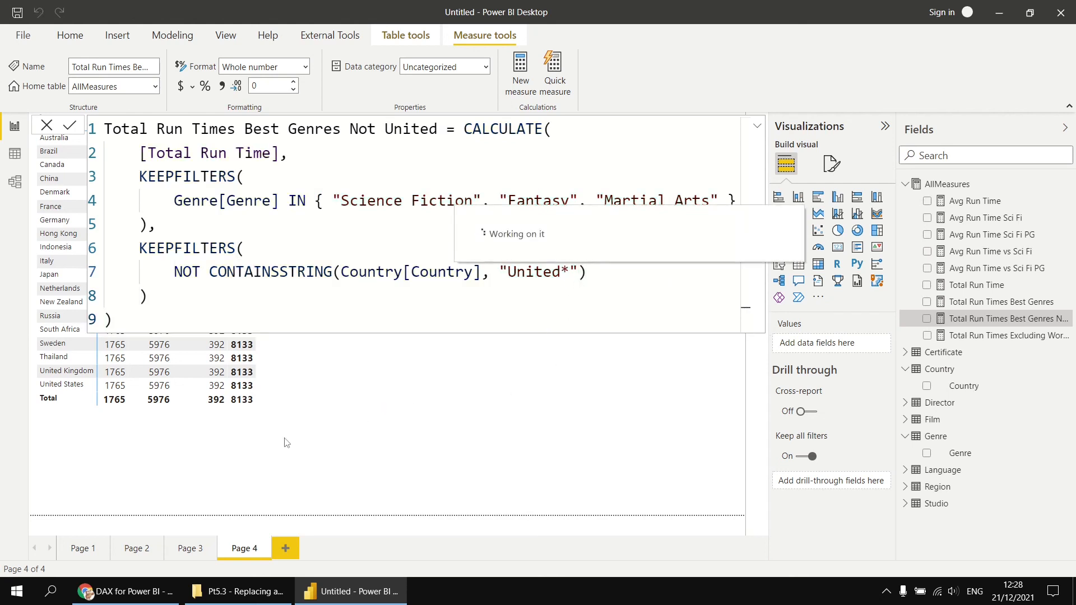
{"action": "left_click", "coordinate": [556, 421]}
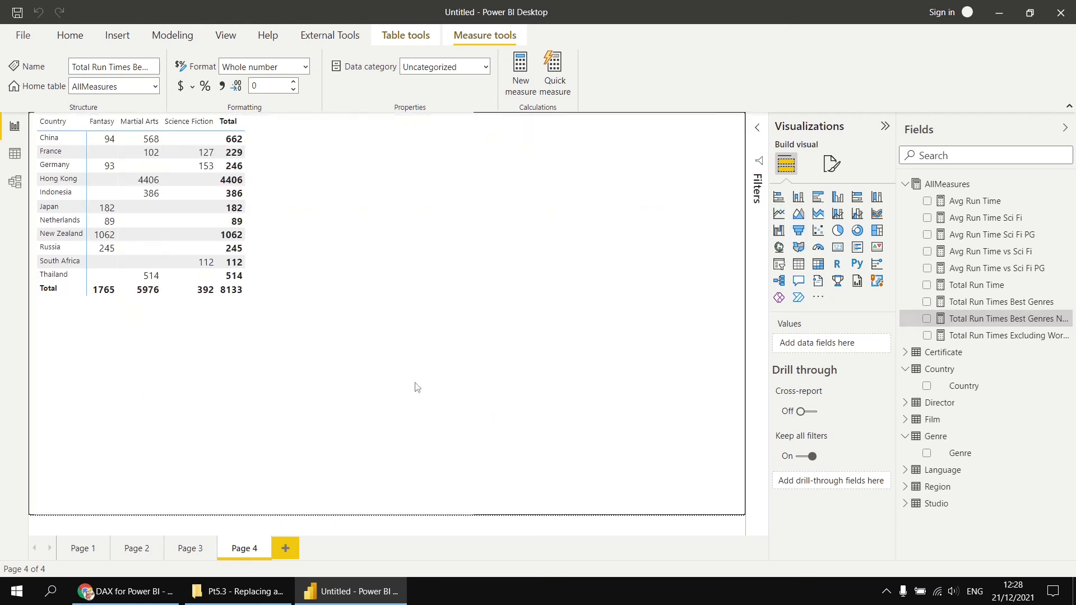